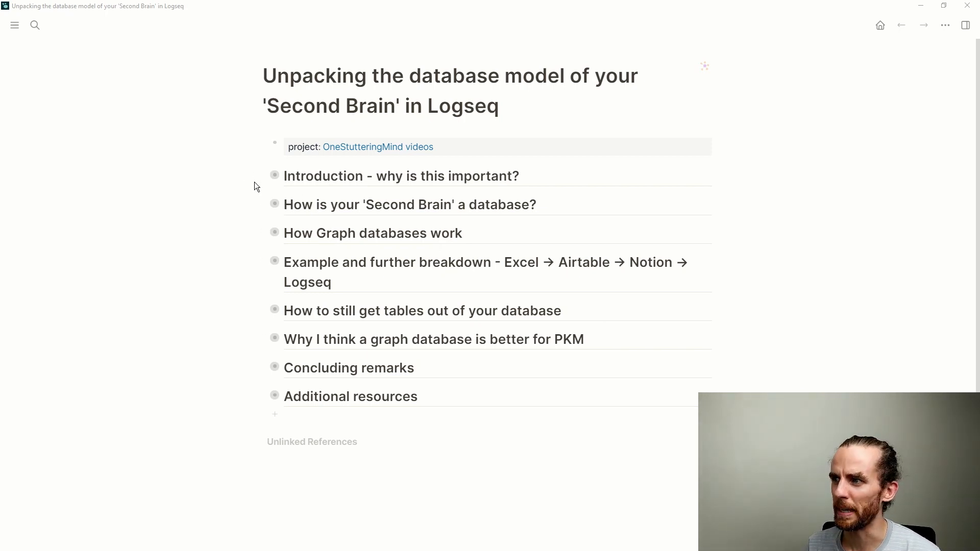
Expand the "How is your 'Second Brain' a database?" section and its blocks on everyday databases, Logseq and retrieval.
left_click(264, 206)
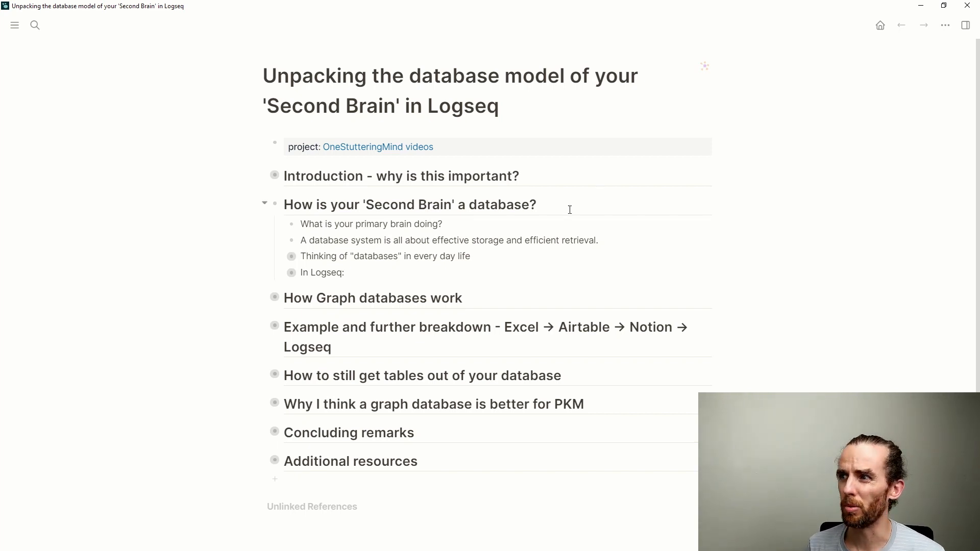
left_click(282, 256)
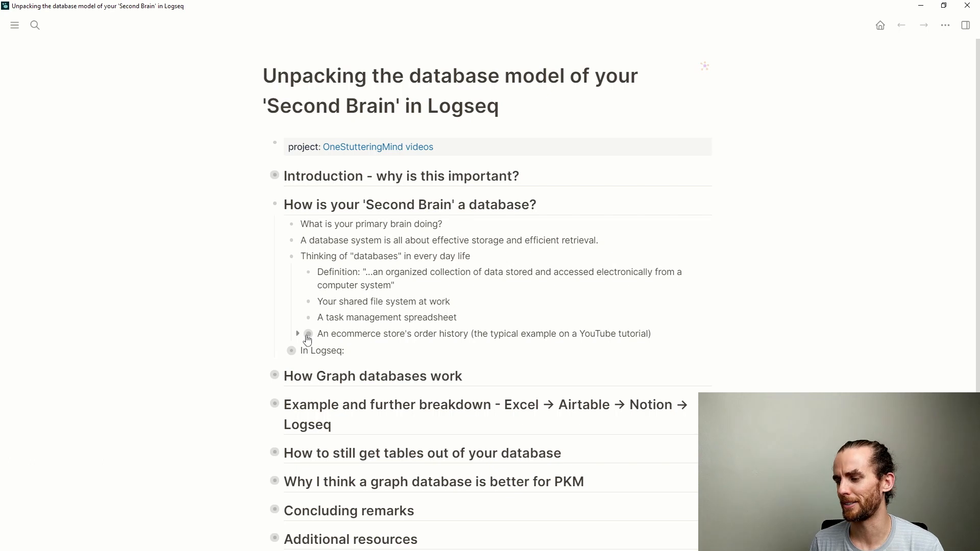
left_click(282, 352)
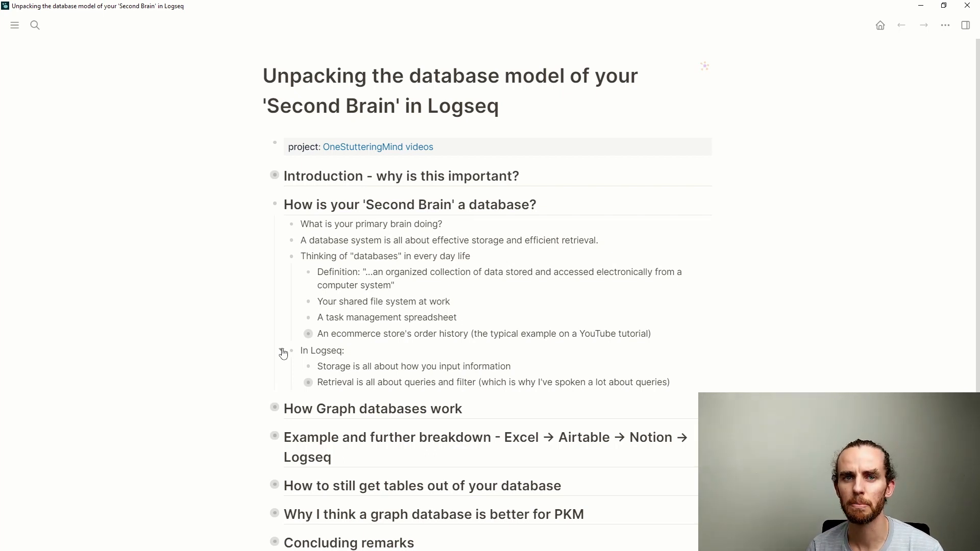
left_click(297, 383)
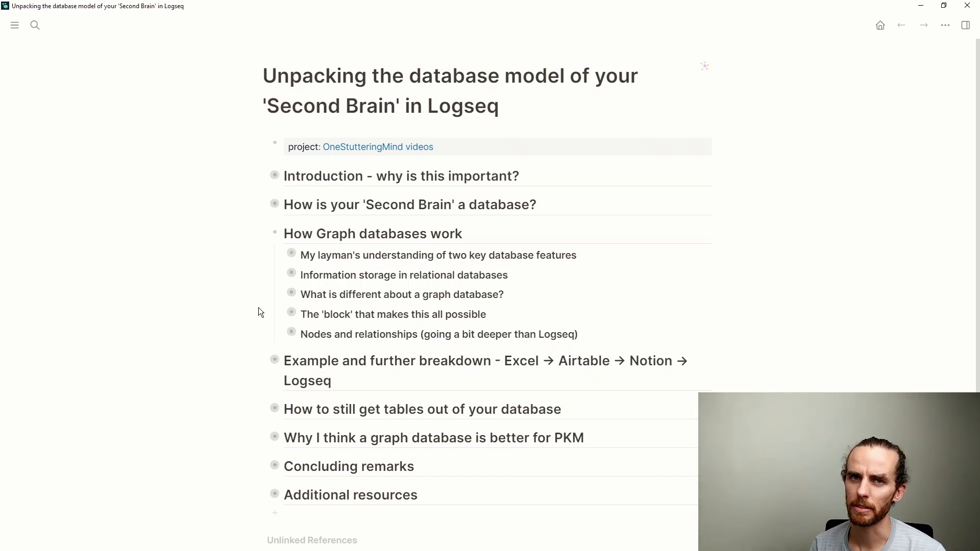
Expand the blocks on two key database features, relational information storage and what differs in a graph database under "How Graph databases work".
left_click(280, 253)
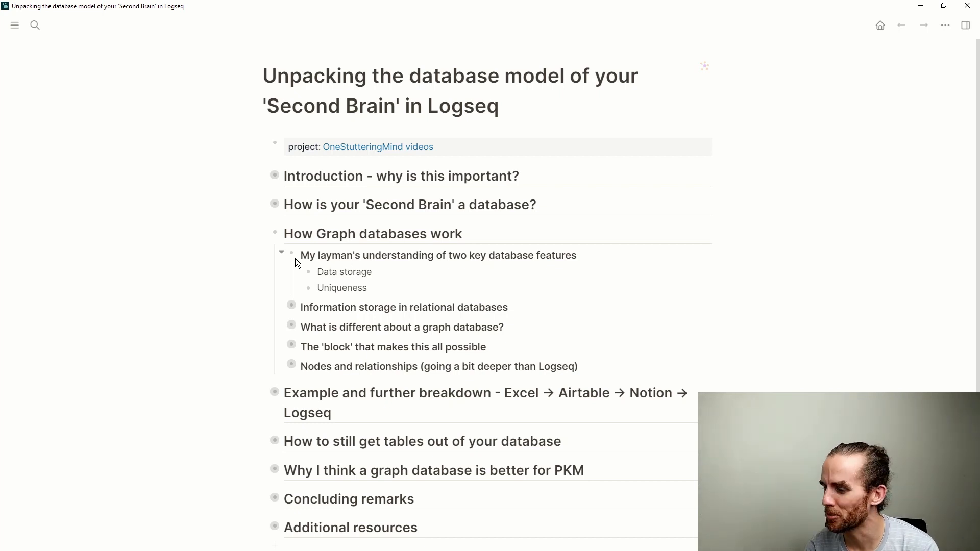
left_click(283, 306)
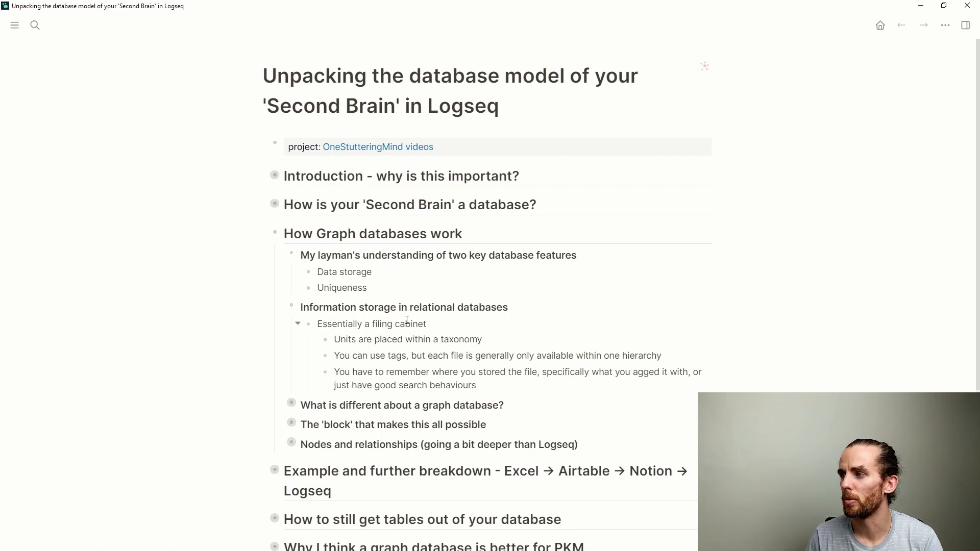
left_click(632, 375)
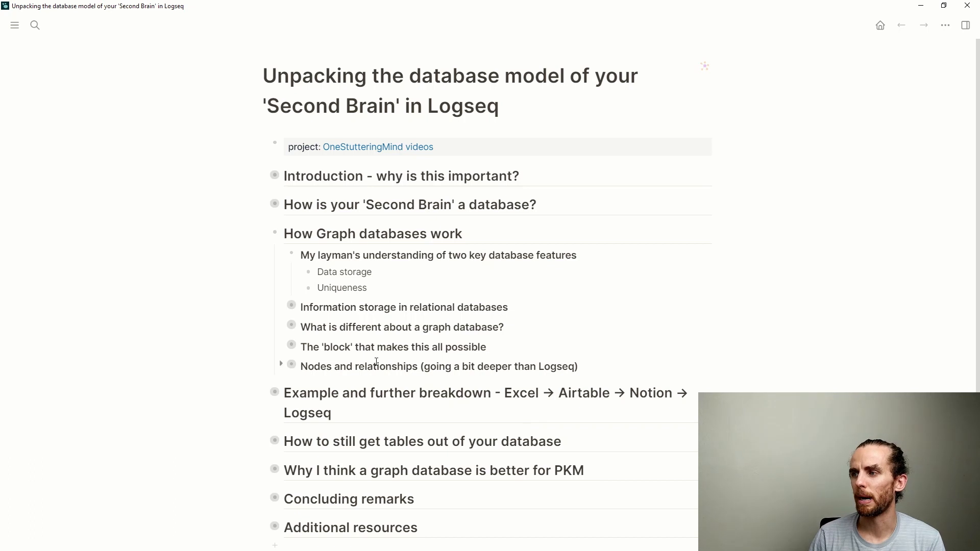
left_click(281, 325)
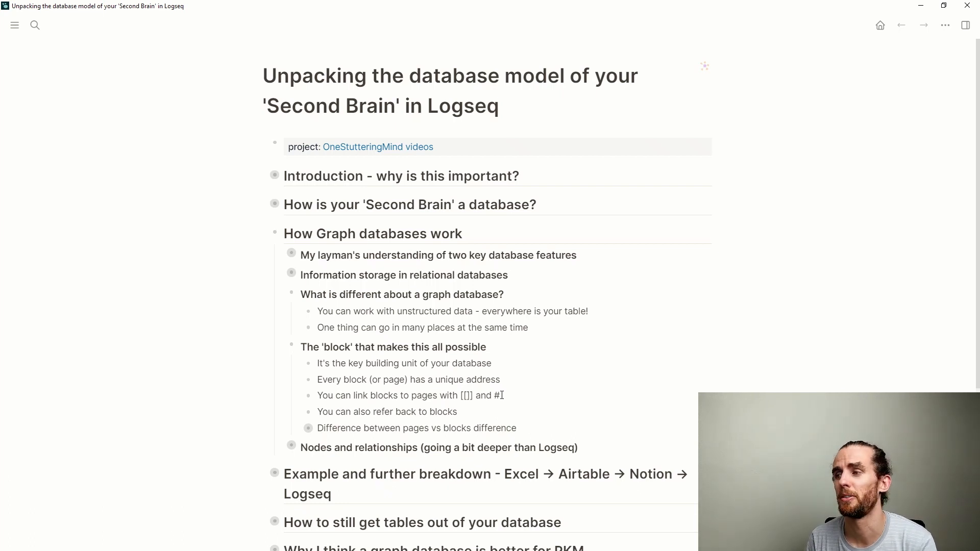
Append "((" to the block "You can also refer back to blocks".
left_click(498, 412)
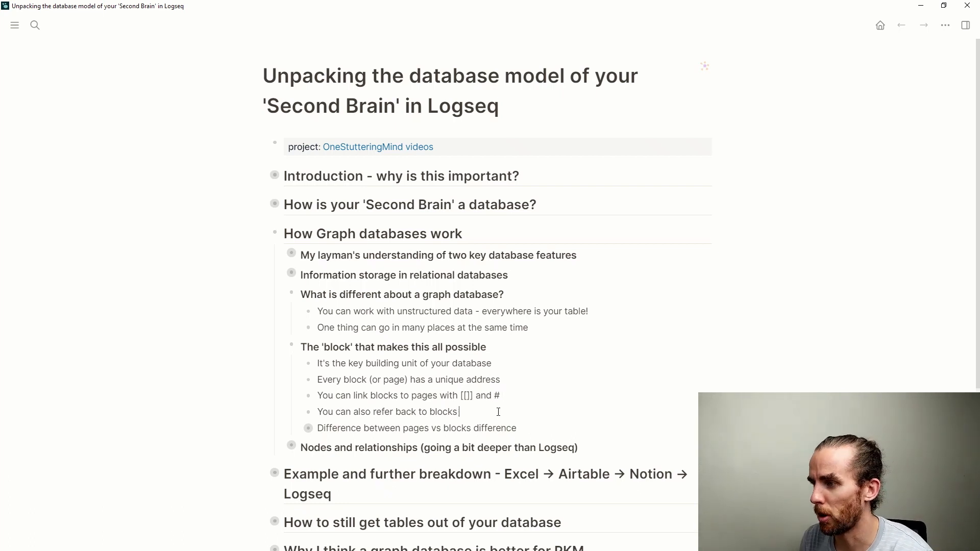
type("((")
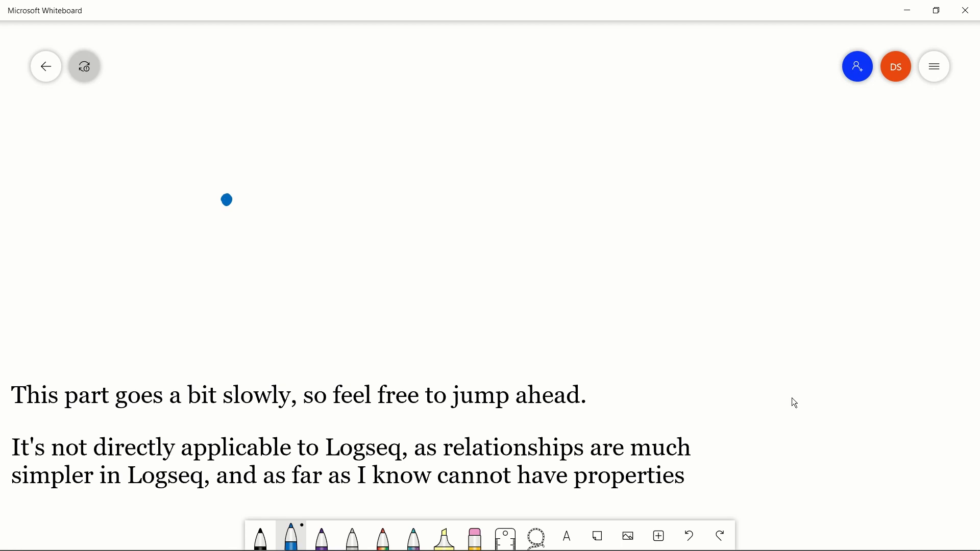
In Microsoft Whiteboard, handwrite the example person's full name in blue beside the blue node dot.
mouse_move(254, 186)
left_mouse_down()
mouse_move(256, 203)
mouse_move(285, 180)
mouse_move(293, 197)
mouse_move(373, 196)
left_mouse_up()
left_click_drag(379, 177, 377, 210)
Set the black pen to green with the second-thinnest stroke and handwrite "type: person" beneath the person's name.
left_click(260, 537)
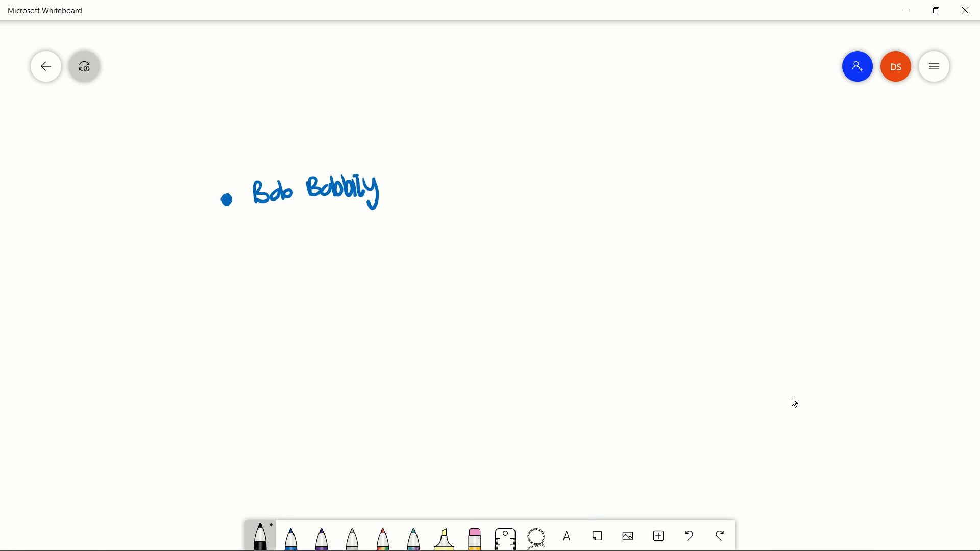
left_click(261, 537)
left_click(383, 475)
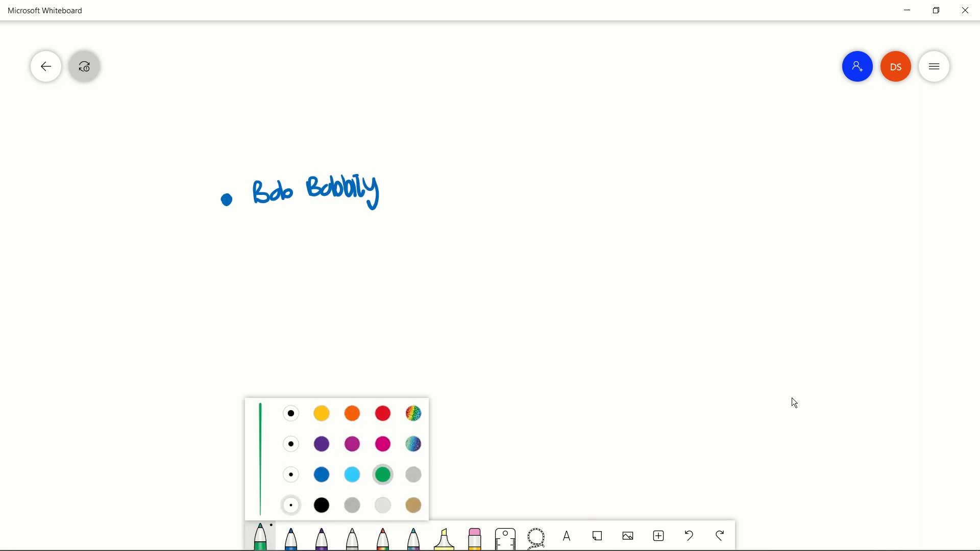
left_click(291, 475)
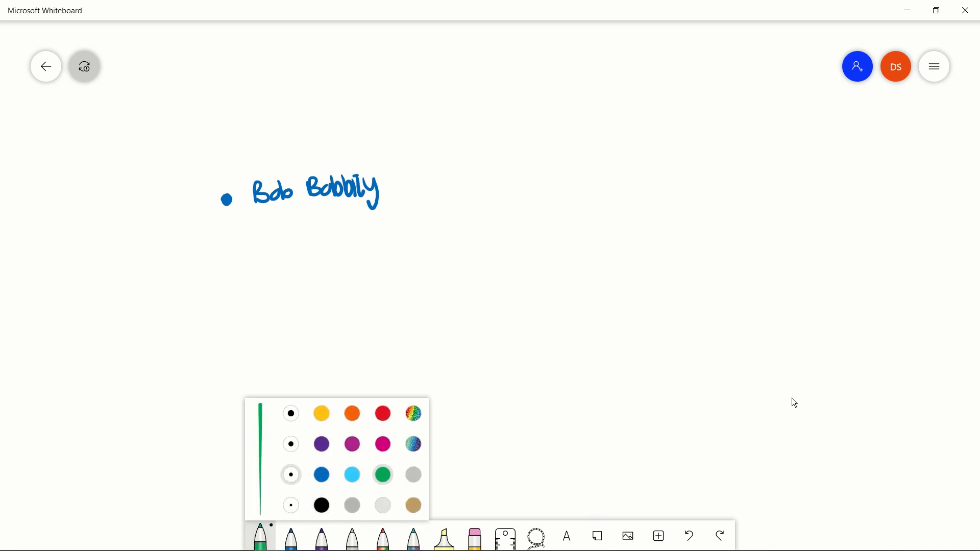
mouse_move(247, 233)
left_mouse_down()
mouse_move(250, 253)
mouse_move(255, 234)
left_mouse_up()
mouse_move(254, 236)
left_mouse_down()
mouse_move(264, 241)
mouse_move(260, 265)
left_mouse_up()
mouse_move(270, 238)
left_mouse_down()
mouse_move(273, 262)
mouse_move(293, 240)
mouse_move(309, 256)
mouse_move(311, 245)
left_mouse_up()
left_click(294, 232)
left_click(294, 244)
left_click_drag(322, 240, 341, 229)
mouse_move(349, 227)
left_mouse_down()
mouse_move(341, 242)
mouse_move(356, 232)
mouse_move(372, 243)
left_mouse_up()
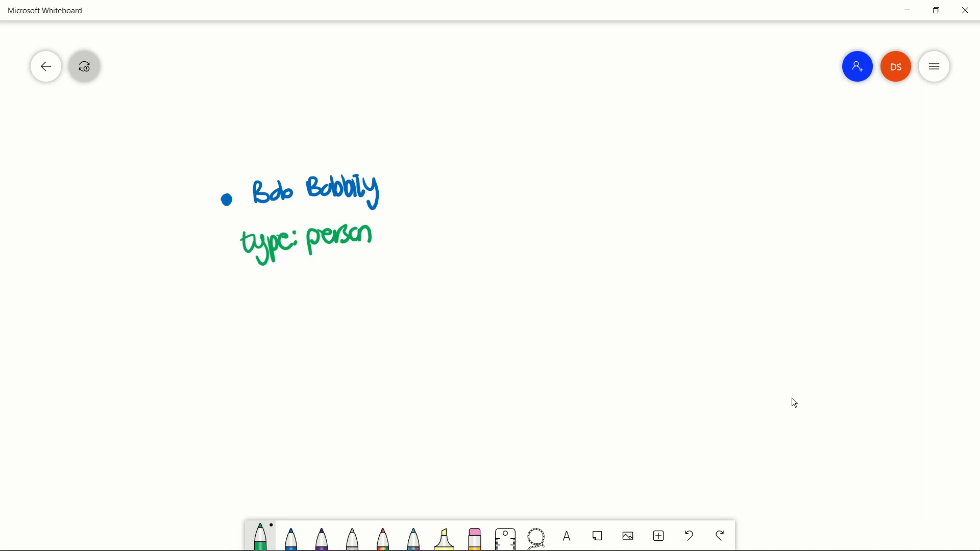
Handwrite a green "DOB:" property with the person's date of birth beneath the type line.
mouse_move(250, 274)
left_mouse_down()
mouse_move(254, 292)
mouse_move(269, 276)
left_mouse_up()
left_click_drag(276, 268, 279, 291)
left_click(301, 268)
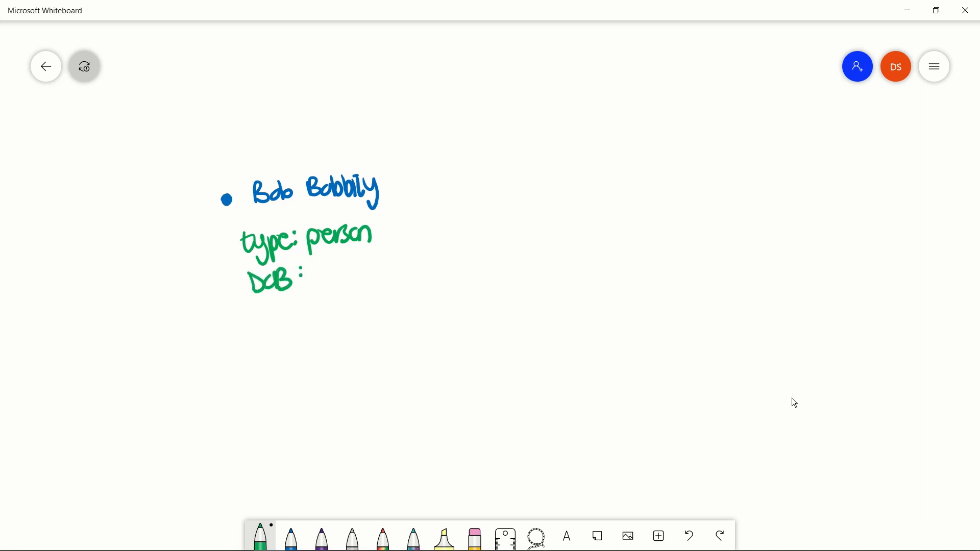
left_click_drag(319, 265, 336, 278)
mouse_move(349, 263)
left_mouse_down()
mouse_move(339, 276)
mouse_move(346, 263)
left_mouse_up()
mouse_move(353, 269)
left_mouse_down()
mouse_move(381, 261)
mouse_move(372, 273)
left_mouse_up()
mouse_move(393, 258)
left_mouse_down()
mouse_move(384, 273)
mouse_move(403, 261)
mouse_move(415, 268)
left_mouse_up()
left_click_drag(426, 255, 432, 270)
mouse_move(440, 254)
left_mouse_down()
mouse_move(435, 269)
mouse_move(447, 252)
left_mouse_up()
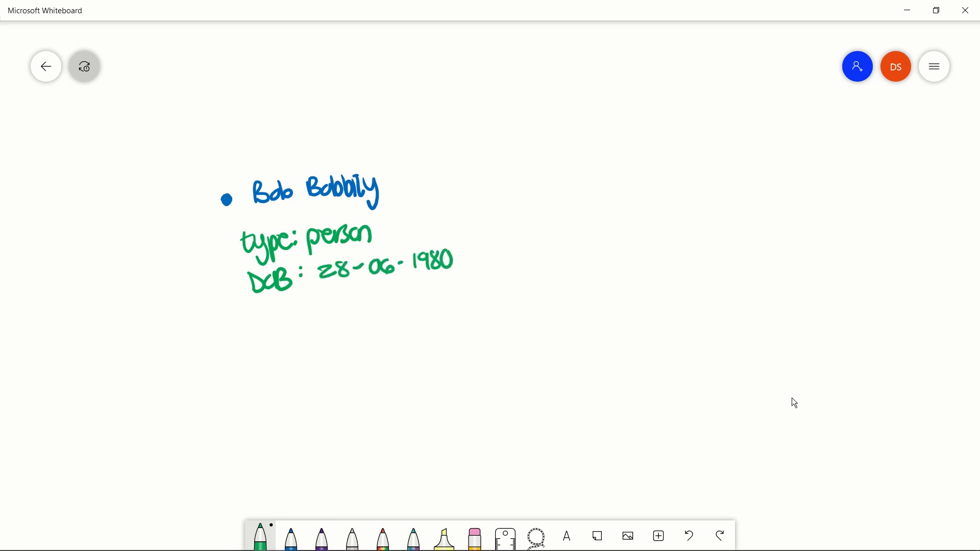
Handwrite "gender: male" in green beneath the DOB line of the person node.
mouse_move(263, 309)
left_mouse_down()
mouse_move(258, 337)
mouse_move(288, 319)
left_mouse_up()
mouse_move(295, 312)
left_mouse_down()
mouse_move(296, 301)
mouse_move(306, 312)
mouse_move(308, 301)
mouse_move(345, 308)
left_mouse_up()
left_click(314, 310)
left_click(314, 305)
left_click_drag(353, 298, 356, 309)
mouse_move(357, 290)
left_mouse_down()
mouse_move(362, 310)
mouse_move(377, 307)
left_mouse_up()
left_click(385, 304)
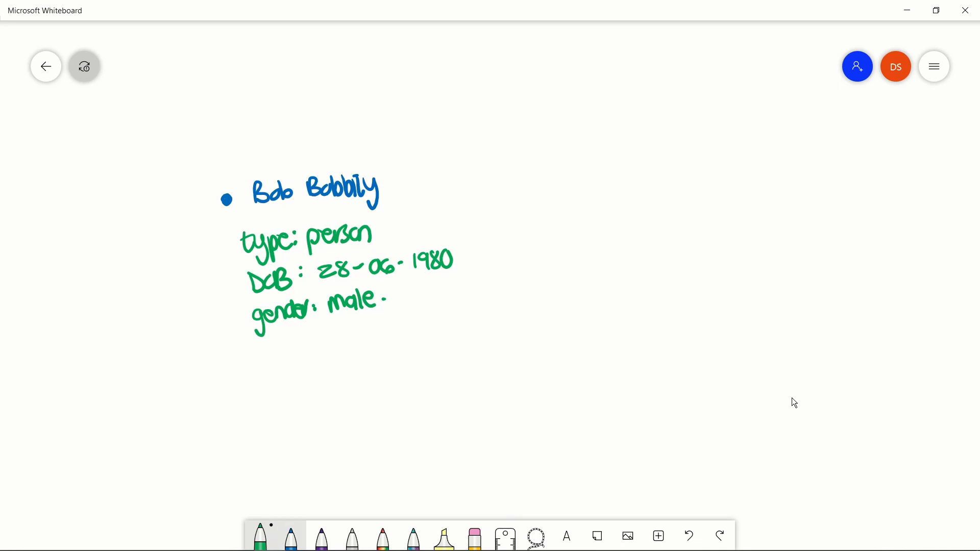
Change the green pen back to black and underline the person node's property names gender, DOB and type.
left_click(262, 537)
left_click(322, 505)
left_click_drag(259, 340, 323, 326)
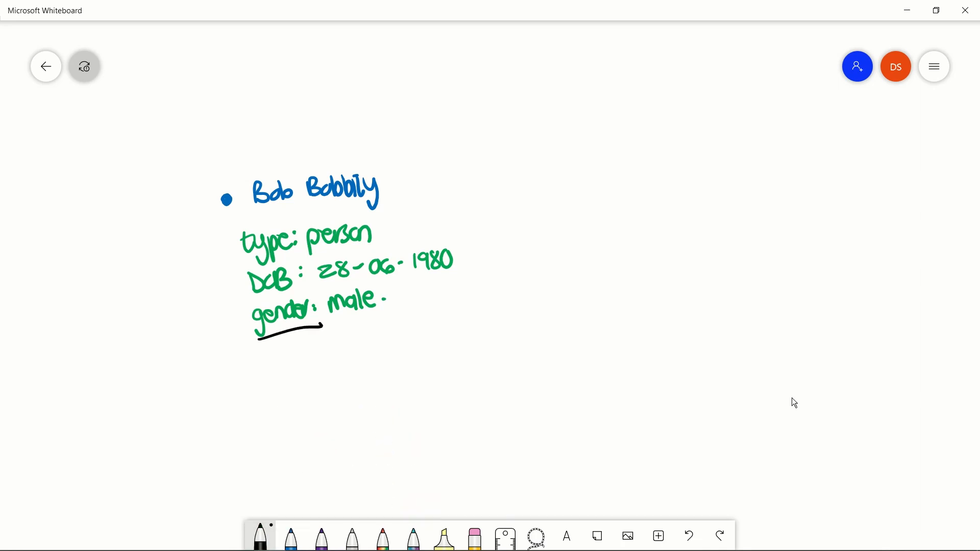
left_click_drag(255, 301, 308, 291)
left_click_drag(252, 259, 303, 251)
Handwrite "ExampleCo" in blue to the right of the person node as the title of a second node.
left_click(291, 536)
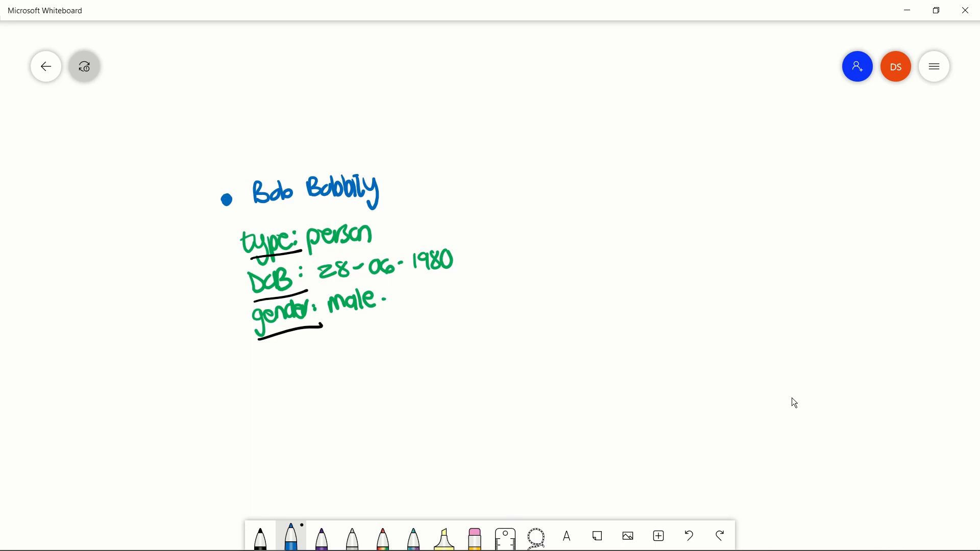
mouse_move(597, 158)
left_mouse_down()
mouse_move(615, 181)
mouse_move(646, 179)
mouse_move(658, 190)
left_mouse_up()
mouse_move(662, 156)
left_mouse_down()
mouse_move(690, 176)
mouse_move(707, 170)
left_mouse_up()
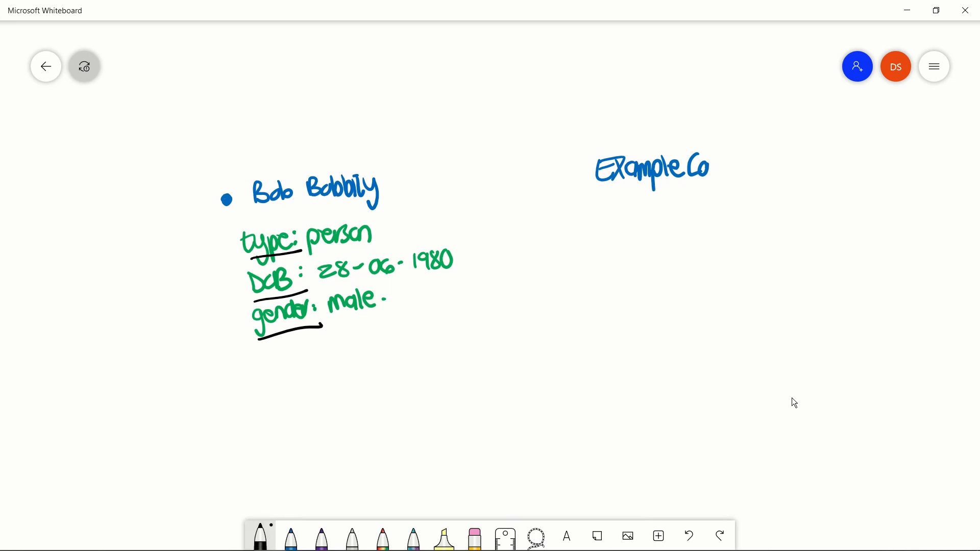
Change the blue pen to green and handwrite "type: company" beneath ExampleCo.
left_click(291, 537)
left_click(291, 537)
left_click(291, 537)
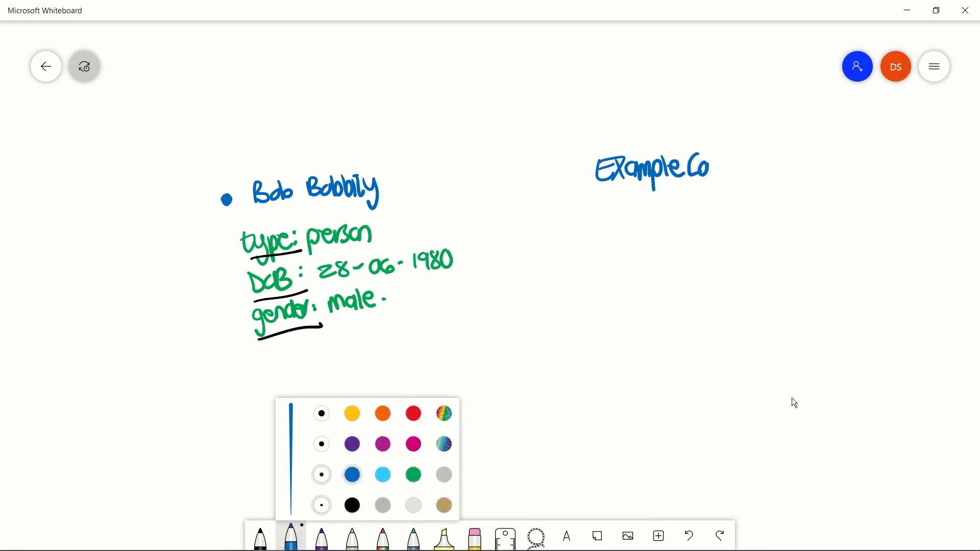
left_click(413, 475)
left_click_drag(602, 196, 620, 227)
mouse_move(625, 201)
left_mouse_down()
mouse_move(626, 223)
mouse_move(633, 209)
left_mouse_up()
mouse_move(635, 206)
left_mouse_down()
mouse_move(643, 197)
mouse_move(677, 212)
mouse_move(682, 202)
left_mouse_up()
mouse_move(687, 210)
left_mouse_down()
mouse_move(694, 202)
mouse_move(703, 211)
left_mouse_up()
mouse_move(704, 200)
left_mouse_down()
mouse_move(706, 219)
mouse_move(711, 208)
left_mouse_up()
left_click_drag(716, 199, 720, 210)
left_click_drag(724, 210, 739, 209)
left_click_drag(744, 196, 741, 223)
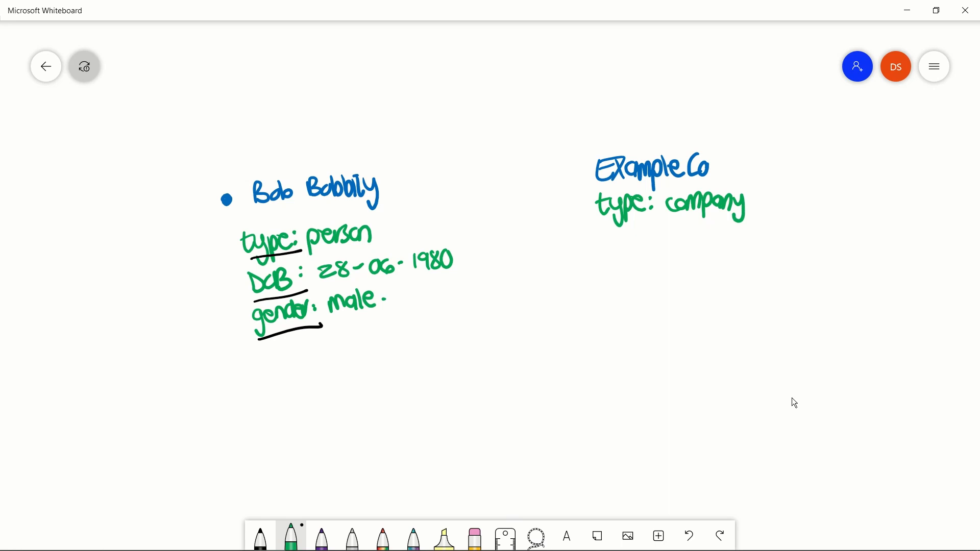
Handwrite "founded: 28-04-2021" in green beneath ExampleCo's type line.
mouse_move(612, 227)
left_mouse_down()
mouse_move(606, 253)
mouse_move(617, 242)
left_mouse_up()
left_click_drag(623, 240, 651, 253)
left_click_drag(652, 247, 663, 250)
left_click(679, 234)
mouse_move(668, 226)
left_mouse_down()
mouse_move(669, 253)
mouse_move(705, 233)
mouse_move(709, 246)
left_mouse_up()
left_click_drag(721, 232, 773, 239)
mouse_move(768, 231)
left_mouse_down()
mouse_move(770, 248)
mouse_move(786, 231)
mouse_move(802, 244)
left_mouse_up()
left_click_drag(811, 228, 835, 244)
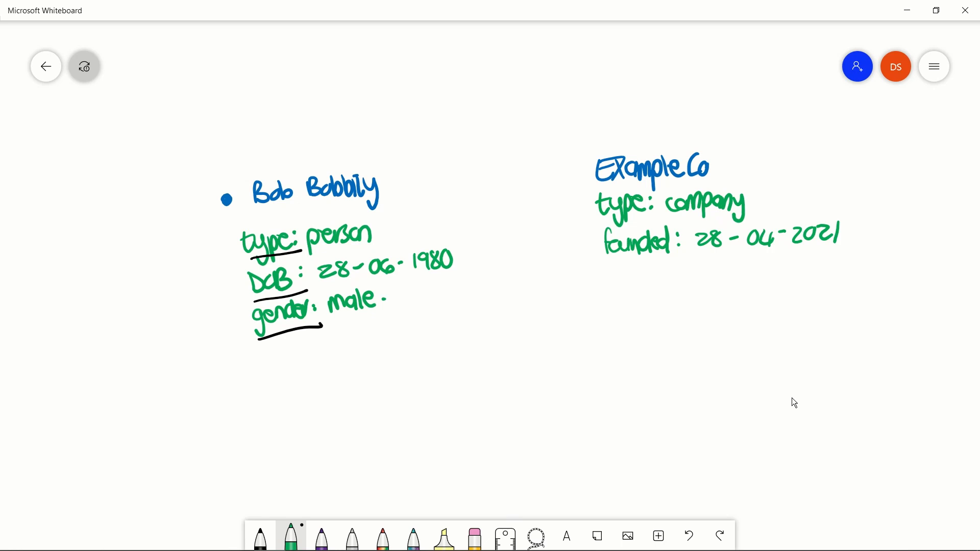
Underline ExampleCo's property names founded and type with the black pen.
left_click(260, 537)
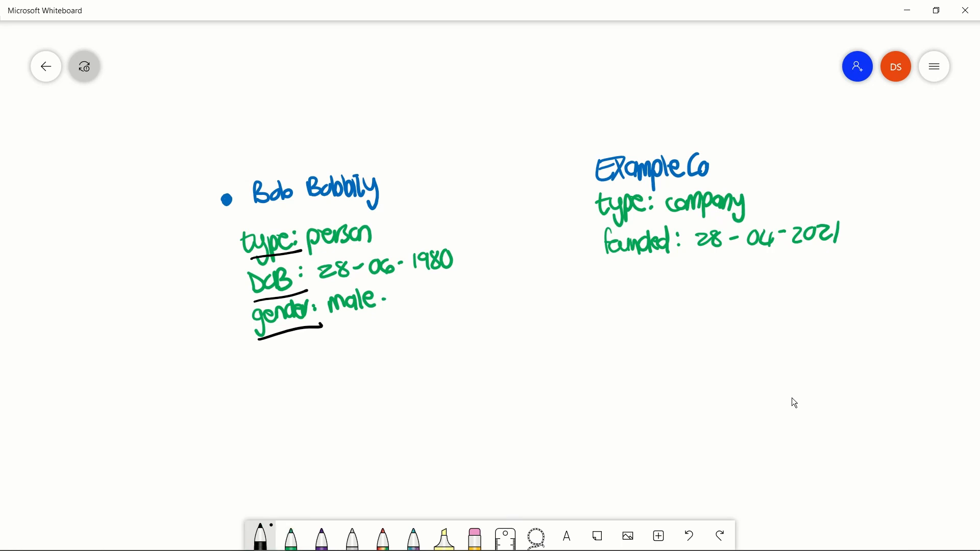
left_click_drag(603, 258, 674, 252)
left_click_drag(603, 223, 653, 217)
Change the green pen back to blue and draw a filled node dot just before ExampleCo.
left_click(291, 537)
left_click(291, 537)
left_click(353, 475)
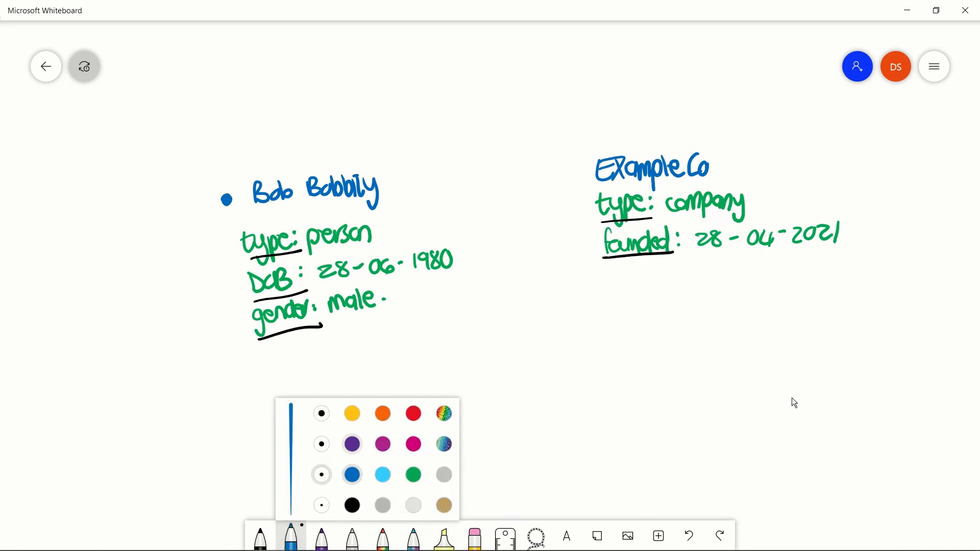
left_click_drag(575, 163, 566, 170)
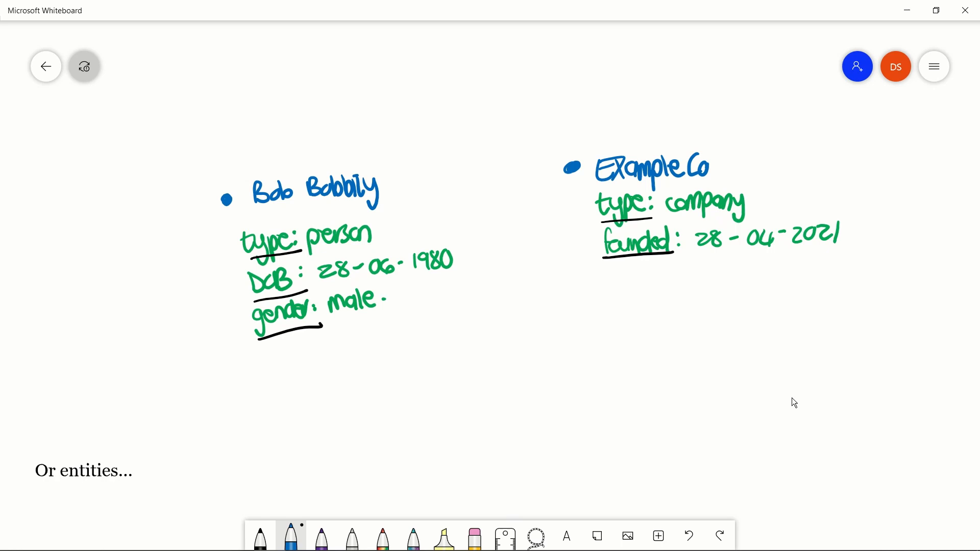
Draw a curved purple arrow from the ExampleCo node to the person node and label it "has_ceo".
left_click(261, 537)
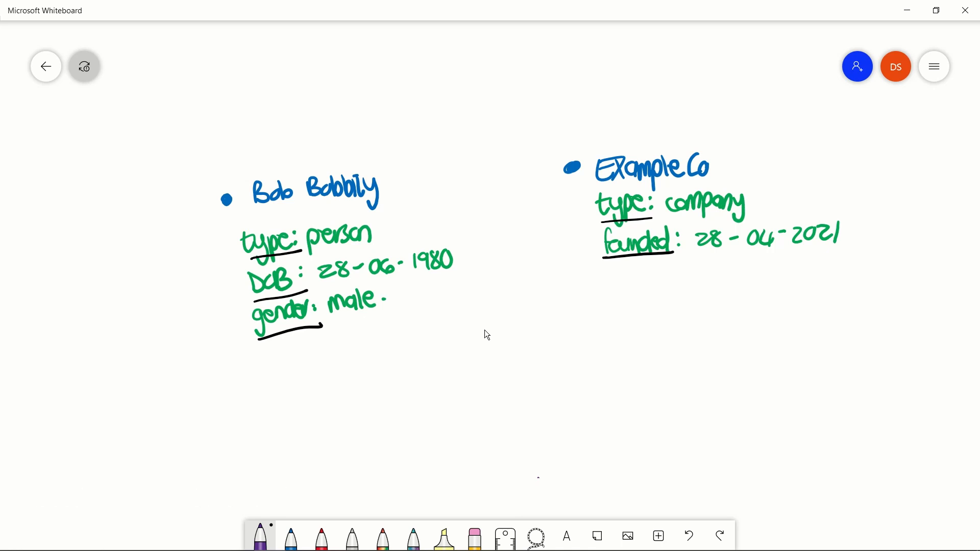
mouse_move(565, 159)
left_mouse_down()
mouse_move(484, 124)
mouse_move(243, 172)
mouse_move(249, 180)
left_mouse_up()
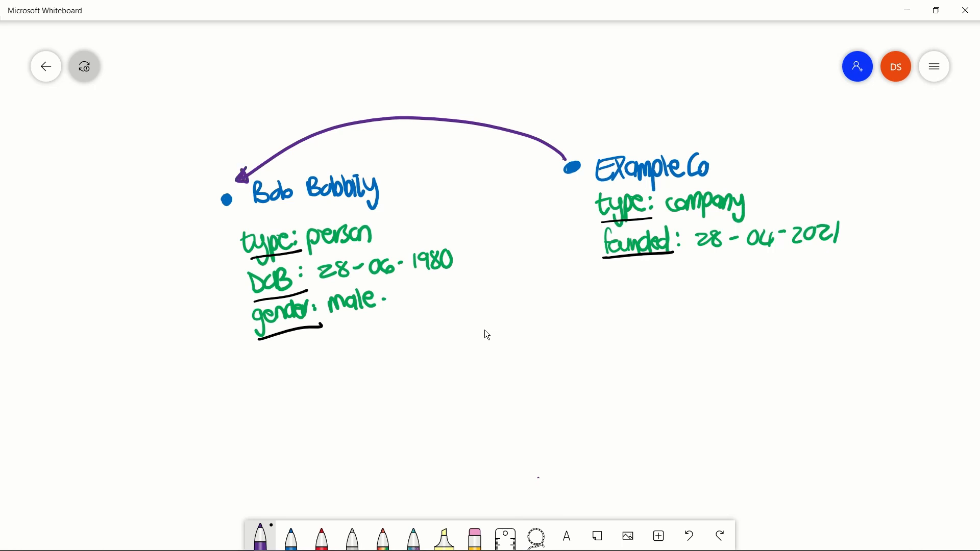
mouse_move(382, 68)
left_mouse_down()
mouse_move(392, 84)
mouse_move(410, 71)
mouse_move(429, 82)
mouse_move(448, 72)
mouse_move(445, 82)
left_mouse_up()
left_click_drag(448, 76, 460, 76)
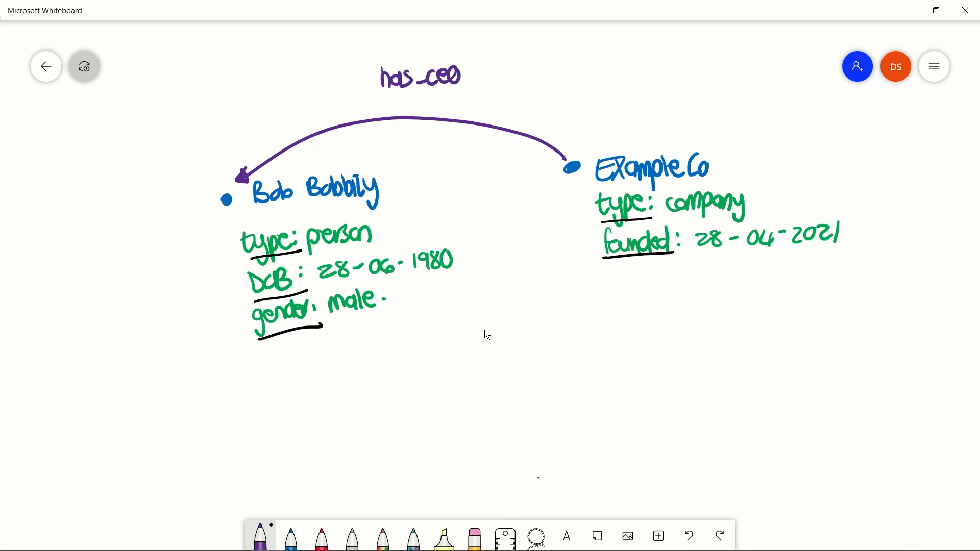
Handwrite the relationship property "start_date: 25-05-2021" in red beneath the has_ceo label.
left_click(322, 537)
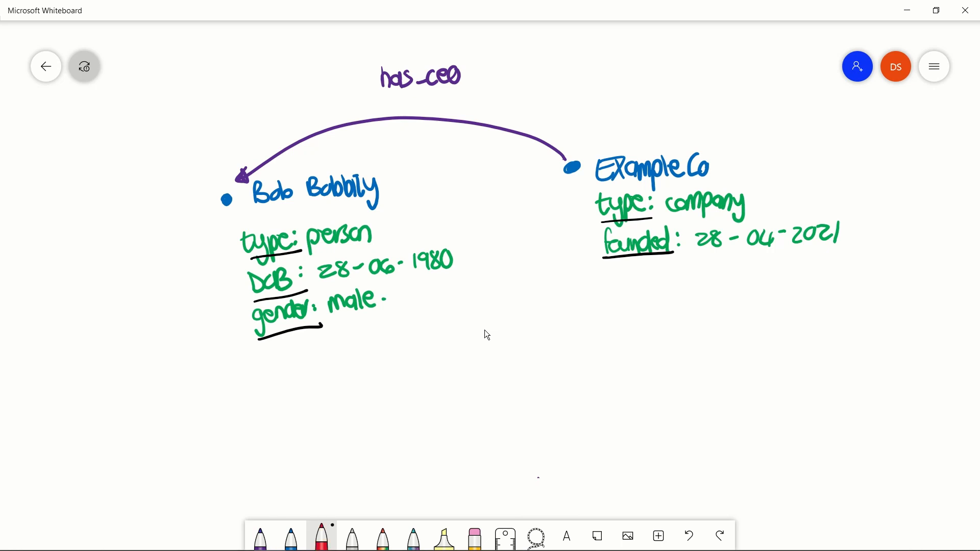
mouse_move(428, 91)
left_mouse_down()
mouse_move(423, 105)
mouse_move(481, 102)
left_mouse_up()
mouse_move(485, 93)
left_mouse_down()
mouse_move(487, 83)
mouse_move(497, 100)
left_mouse_up()
mouse_move(496, 82)
left_mouse_down()
mouse_move(497, 101)
mouse_move(509, 100)
left_mouse_up()
left_click_drag(515, 86, 540, 96)
left_click_drag(543, 80, 563, 87)
left_click_drag(573, 82, 581, 94)
left_click_drag(582, 77, 600, 84)
left_click_drag(602, 78, 632, 85)
left_click_drag(638, 71, 637, 88)
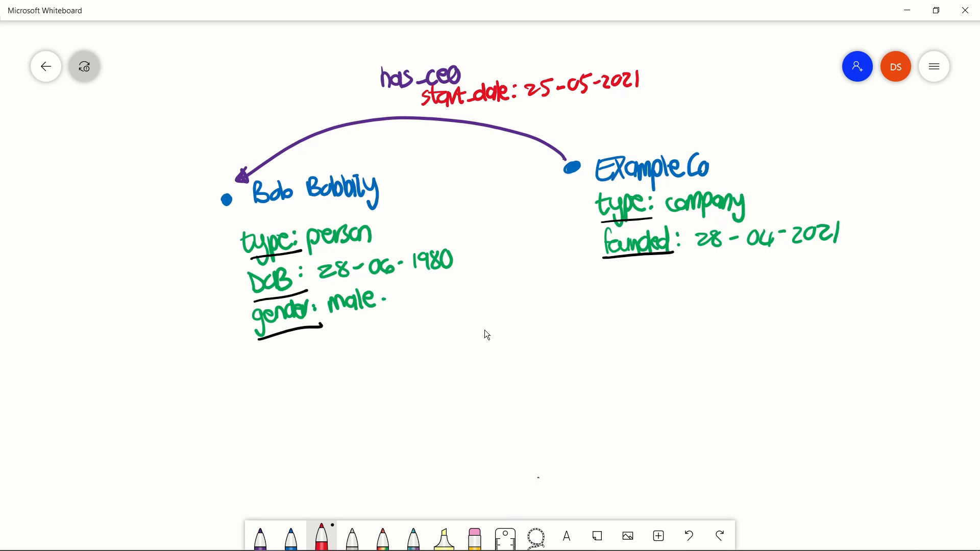
Draw a third blue node dot below the existing nodes and handwrite a second person's full name beside it.
left_click(291, 537)
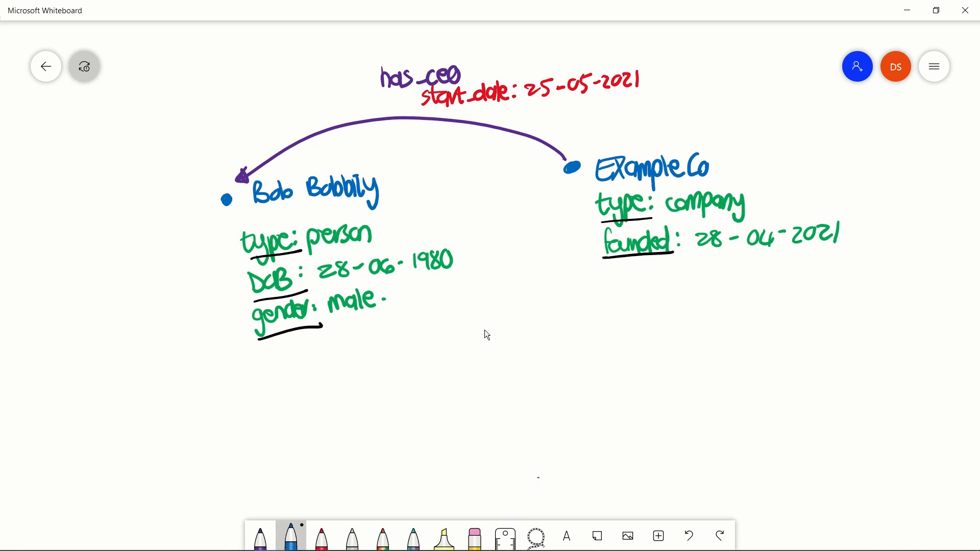
mouse_move(360, 389)
left_mouse_down()
mouse_move(356, 396)
mouse_move(382, 397)
left_mouse_up()
left_click_drag(377, 376, 399, 380)
mouse_move(407, 371)
left_mouse_down()
mouse_move(416, 392)
mouse_move(447, 384)
mouse_move(465, 363)
left_mouse_up()
left_click_drag(460, 372, 470, 383)
mouse_move(482, 361)
left_mouse_down()
mouse_move(478, 382)
mouse_move(491, 368)
left_mouse_up()
left_click_drag(490, 378, 509, 371)
left_click_drag(500, 372, 513, 379)
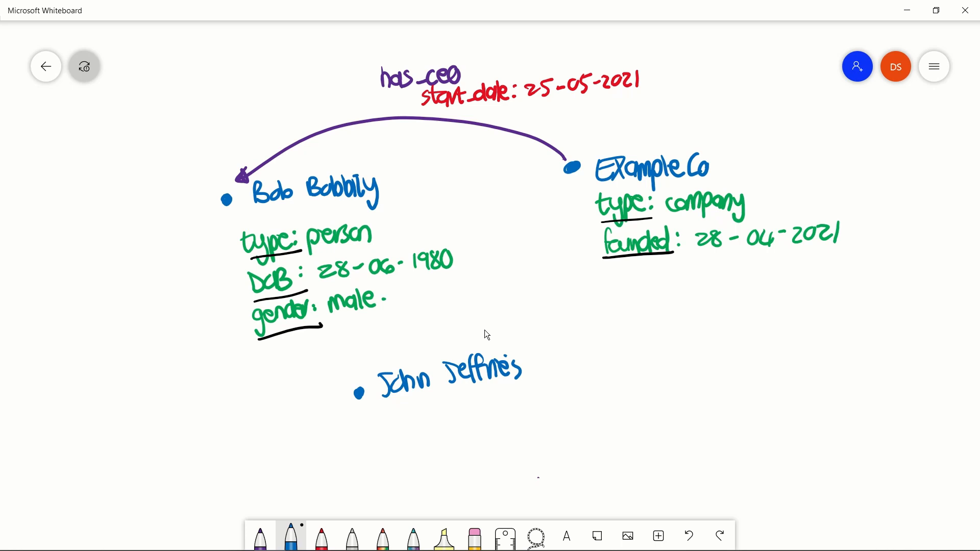
Draw a purple arrow from ExampleCo down to the second person's node and label it "has_ceo".
left_click(260, 537)
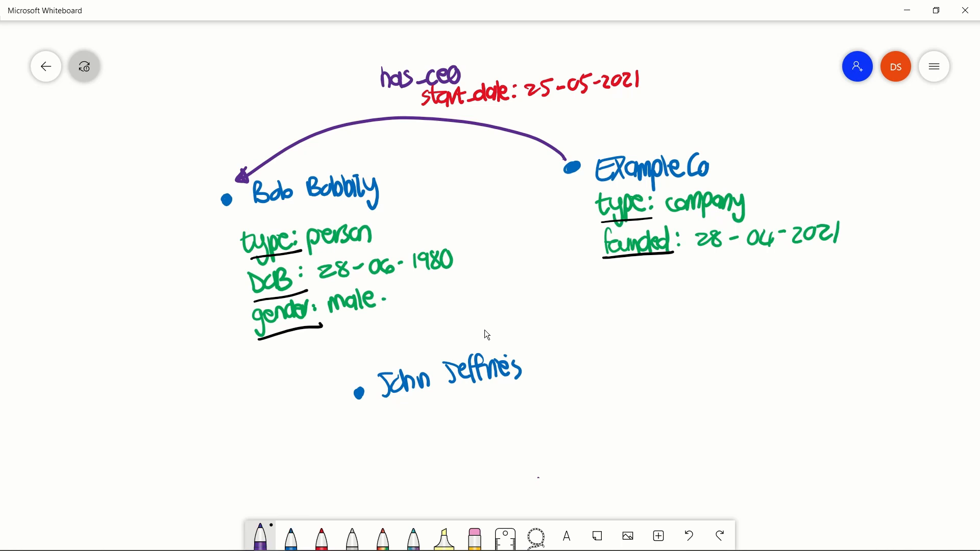
mouse_move(566, 197)
left_mouse_down()
mouse_move(416, 311)
mouse_move(376, 370)
mouse_move(390, 363)
left_mouse_up()
mouse_move(458, 285)
left_mouse_down()
mouse_move(465, 307)
mouse_move(510, 305)
left_mouse_up()
left_click(503, 290)
left_click(501, 302)
mouse_move(514, 299)
left_mouse_down()
mouse_move(524, 303)
mouse_move(525, 291)
left_mouse_up()
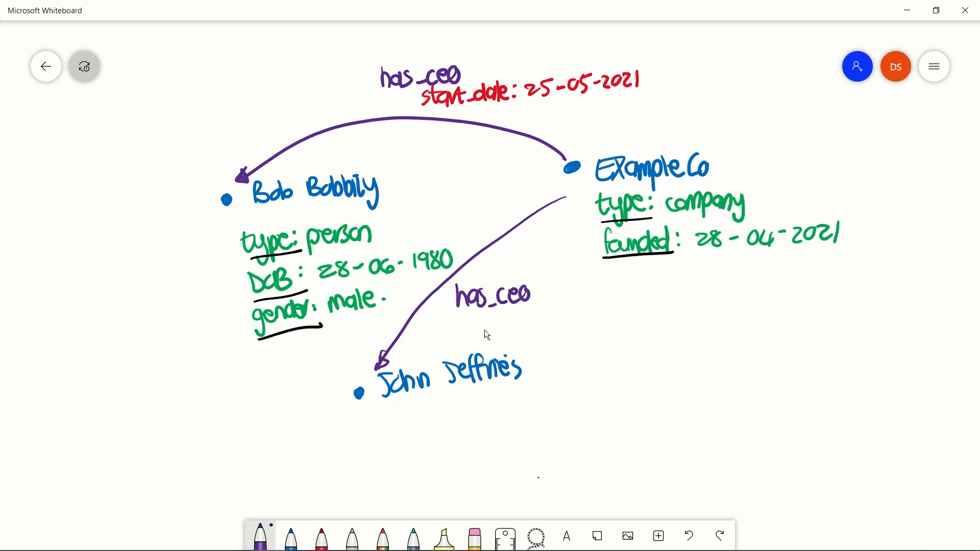
Handwrite the property "start_date: 26-09-2021" in red beneath the lower has_ceo label.
left_click(321, 536)
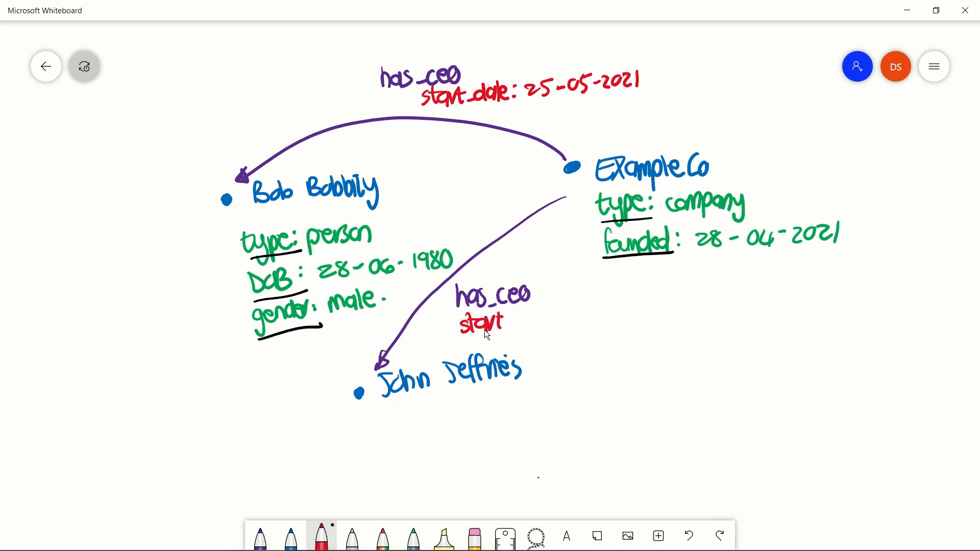
left_click_drag(520, 317, 526, 328)
left_click_drag(531, 319, 536, 331)
left_click_drag(538, 324, 543, 326)
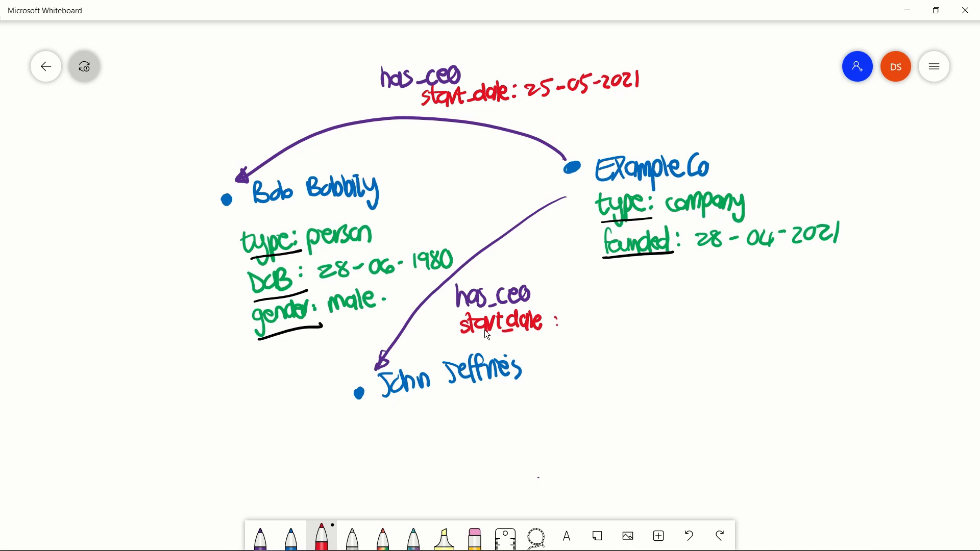
left_click_drag(571, 313, 580, 324)
mouse_move(592, 311)
left_mouse_down()
mouse_move(586, 321)
mouse_move(609, 323)
mouse_move(618, 311)
left_mouse_up()
mouse_move(638, 310)
left_mouse_down()
mouse_move(640, 326)
mouse_move(655, 314)
left_mouse_up()
left_click_drag(657, 308, 669, 321)
left_click_drag(675, 306, 690, 320)
left_click_drag(696, 298, 693, 320)
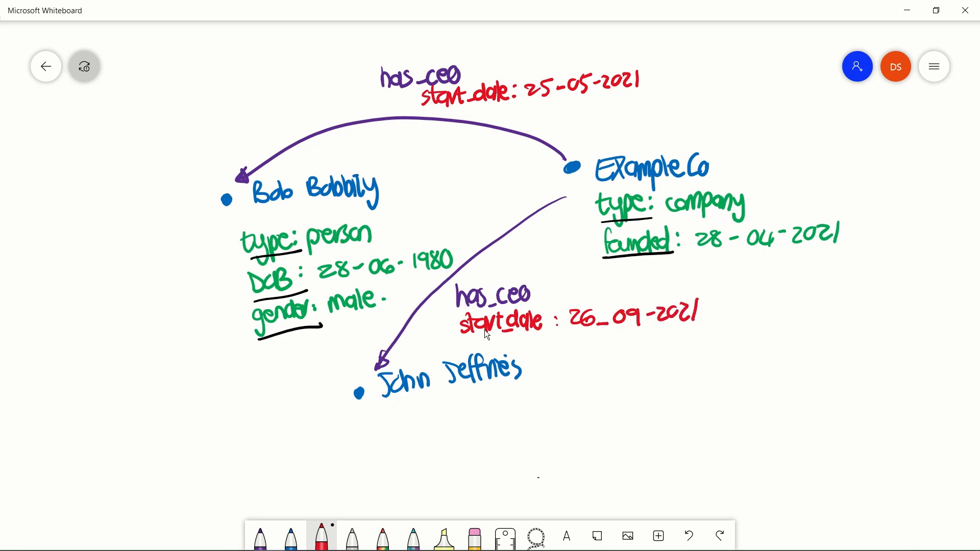
Handwrite another property line in red beneath the start_date of the upper has_ceo relationship.
left_click_drag(472, 114, 489, 120)
mouse_move(495, 118)
left_mouse_down()
mouse_move(496, 105)
mouse_move(512, 122)
mouse_move(519, 106)
left_mouse_up()
left_click_drag(522, 110, 529, 122)
mouse_move(532, 106)
left_mouse_down()
mouse_move(532, 122)
mouse_move(581, 118)
left_mouse_up()
left_click_drag(576, 103, 602, 116)
left_click_drag(619, 100, 618, 121)
left_click_drag(626, 105, 642, 111)
mouse_move(644, 99)
left_mouse_down()
mouse_move(649, 114)
mouse_move(660, 98)
left_mouse_up()
left_click_drag(655, 101, 668, 115)
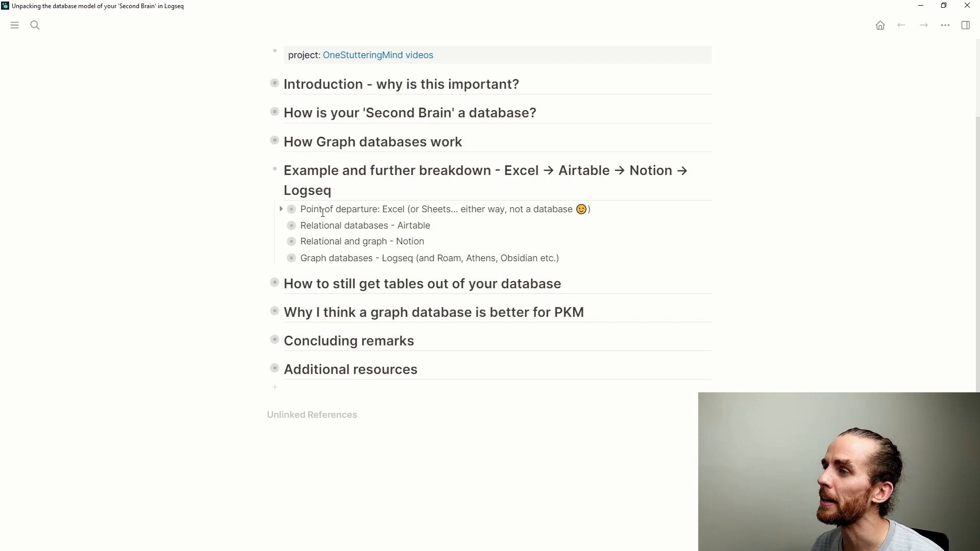
Expand the Excel point in the Logseq outline, switch to the Excel project plan and inspect its activities, area, progress and status cells.
left_click(282, 210)
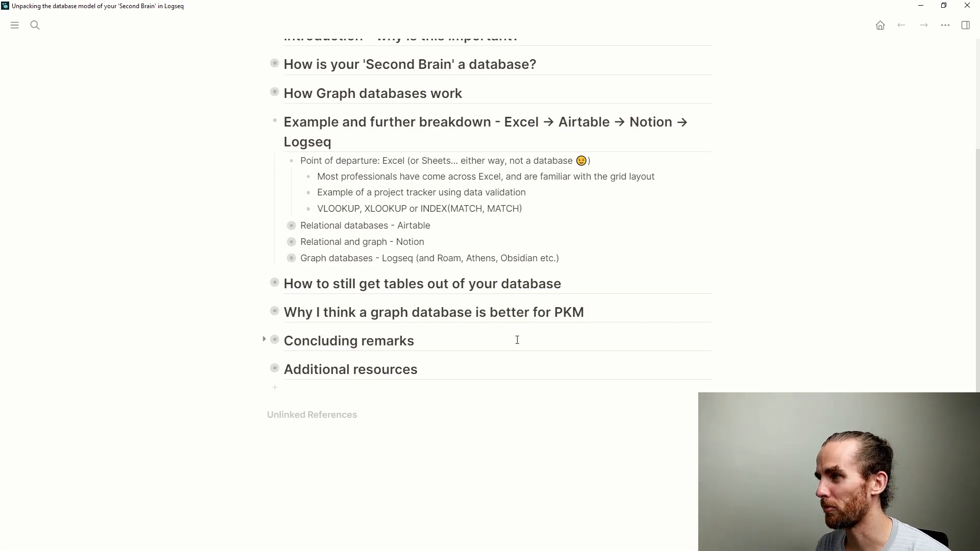
key("alt+Tab")
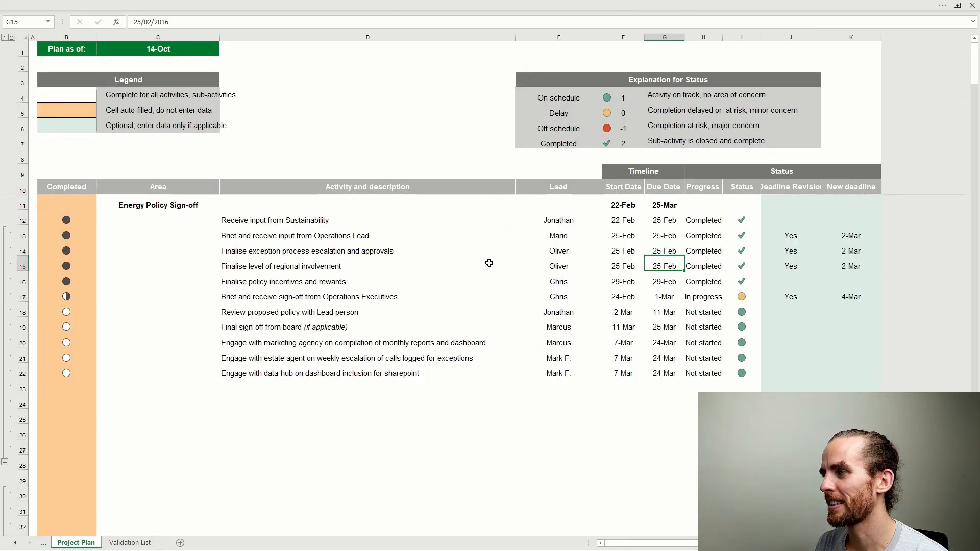
left_click(501, 276)
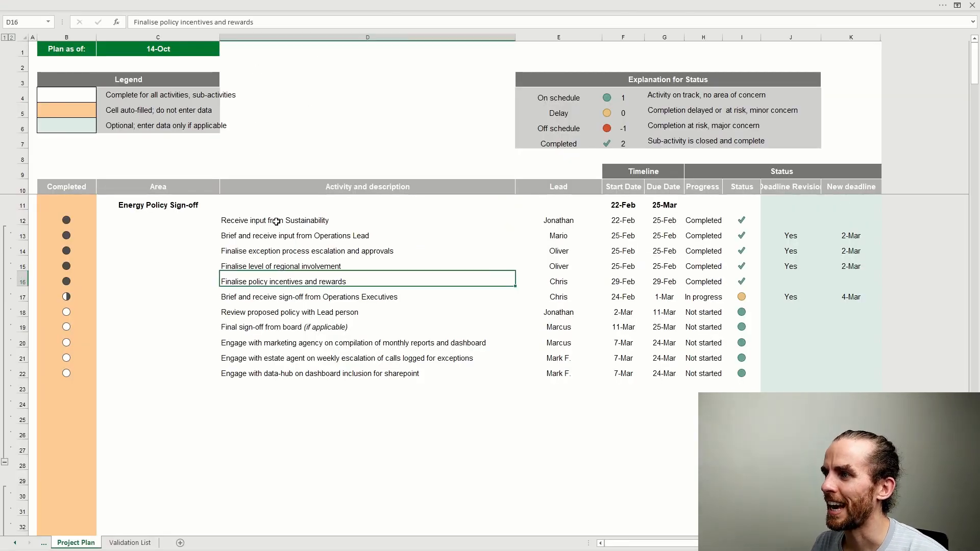
left_click_drag(276, 221, 284, 374)
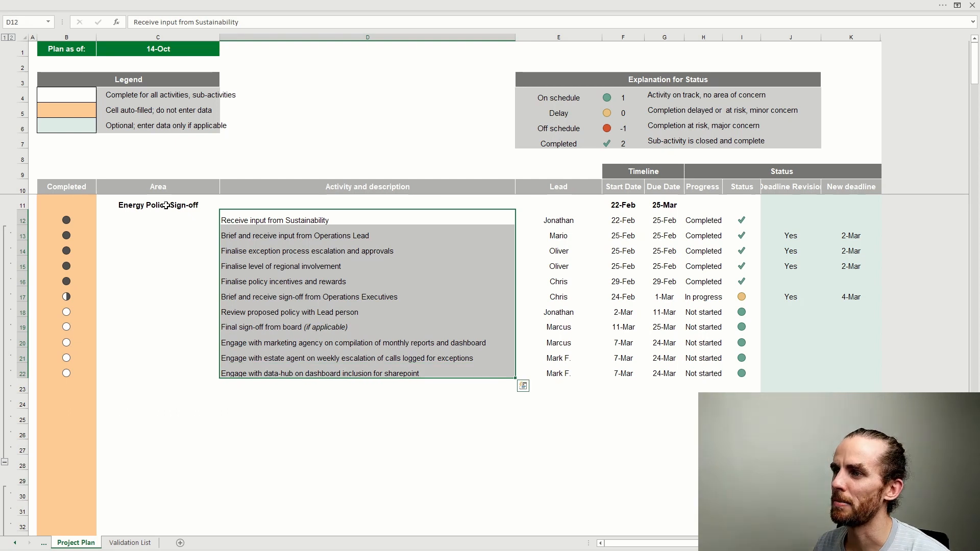
left_click(166, 205)
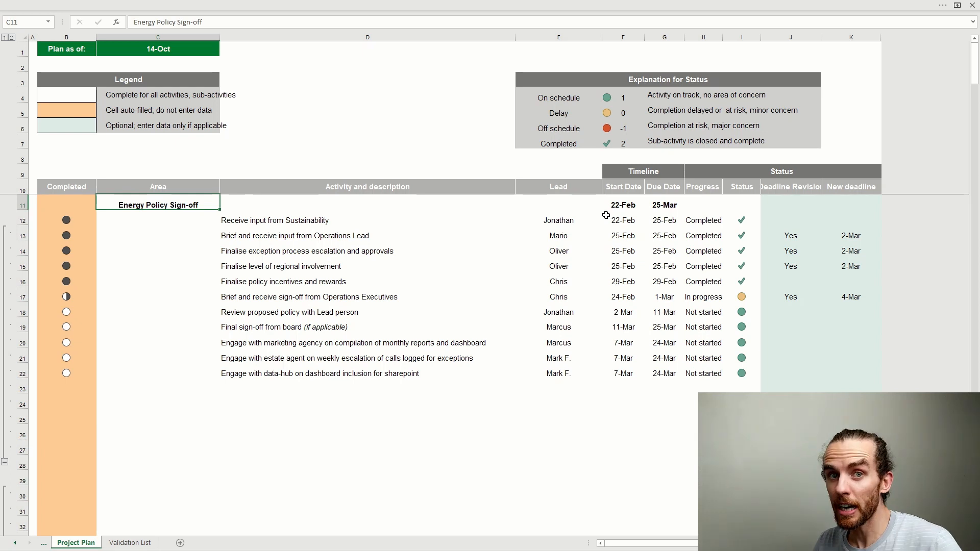
left_click(705, 223)
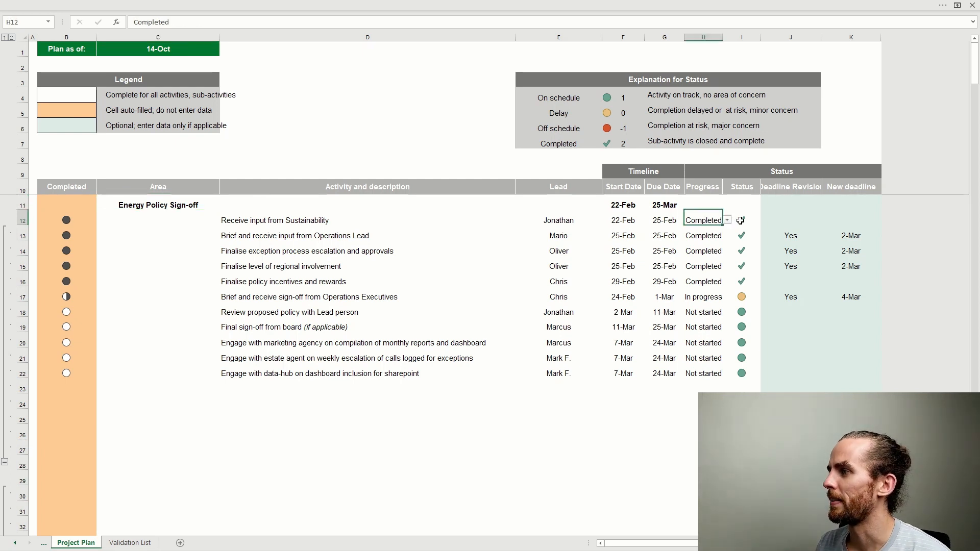
left_click(741, 222)
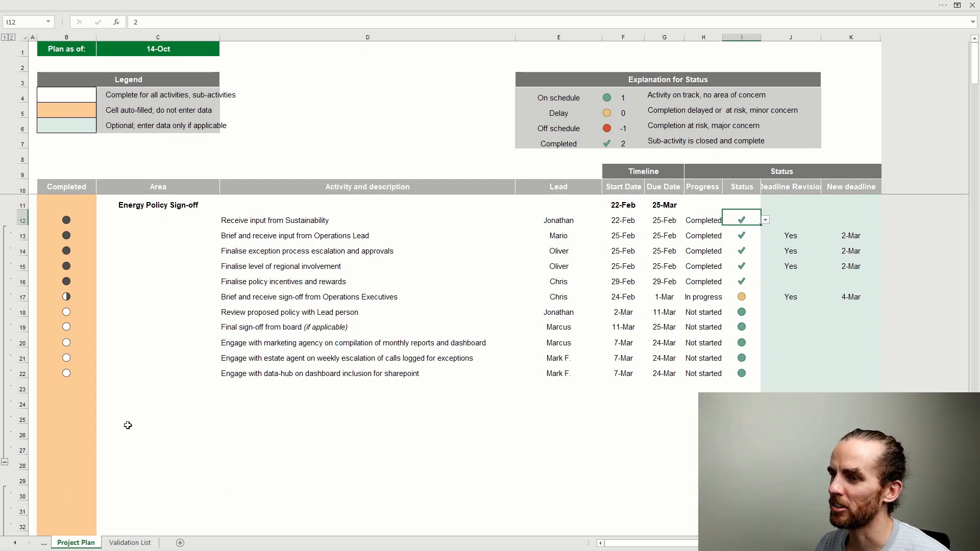
Examine the Progress, Status and Deadline revision lists on the Validation List sheet.
left_click(126, 544)
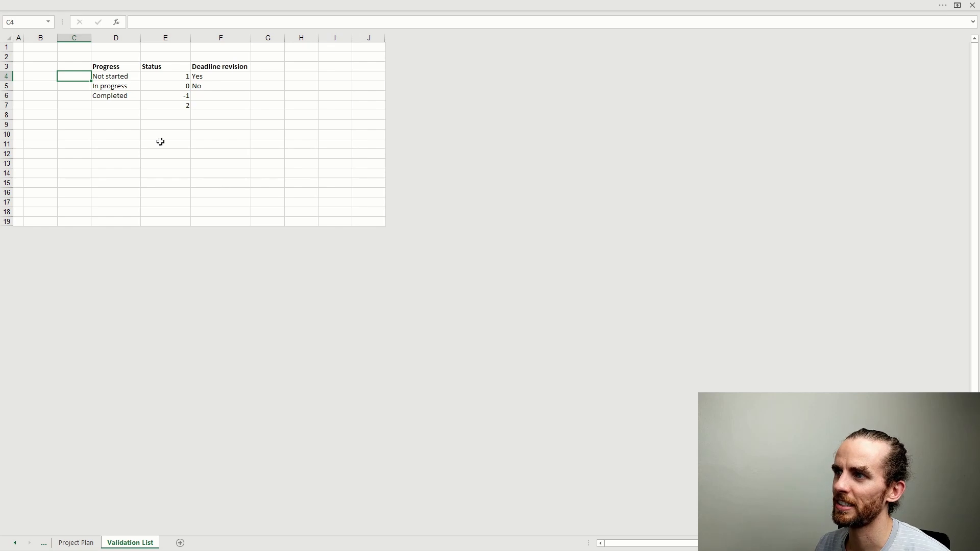
left_click(165, 76)
left_click_drag(123, 69, 126, 102)
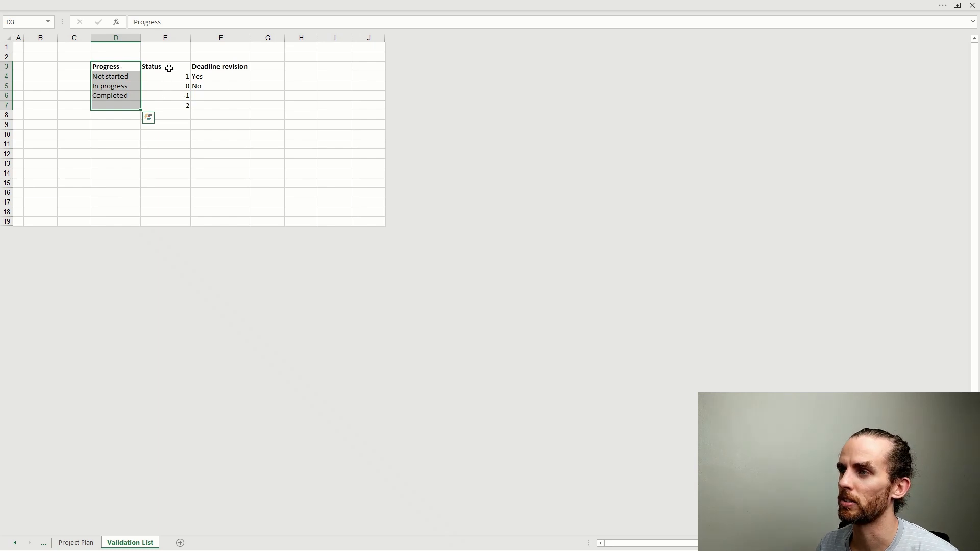
left_click_drag(219, 67, 220, 91)
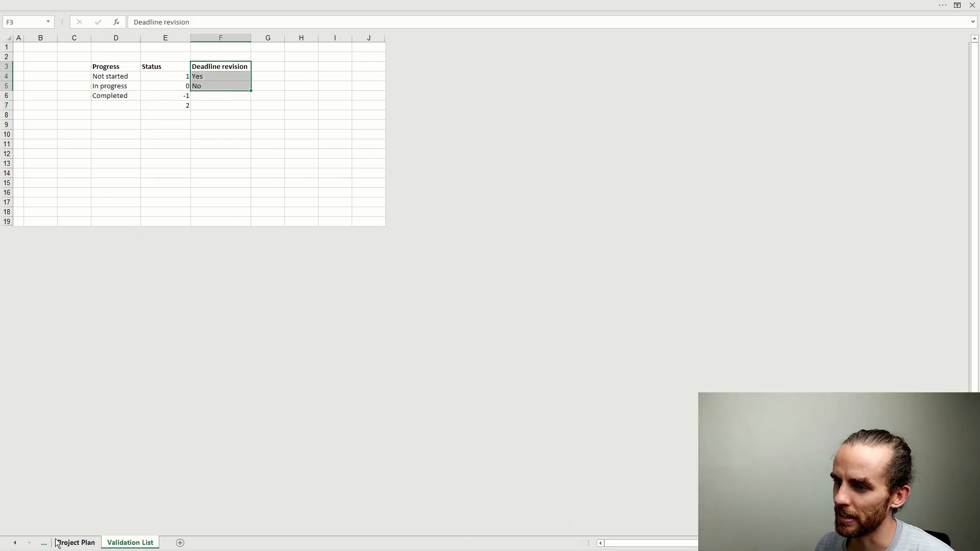
On the Project Plan sheet, set the deadline revision for "Receive input from Sustainability" to No.
left_click(76, 543)
left_click(807, 217)
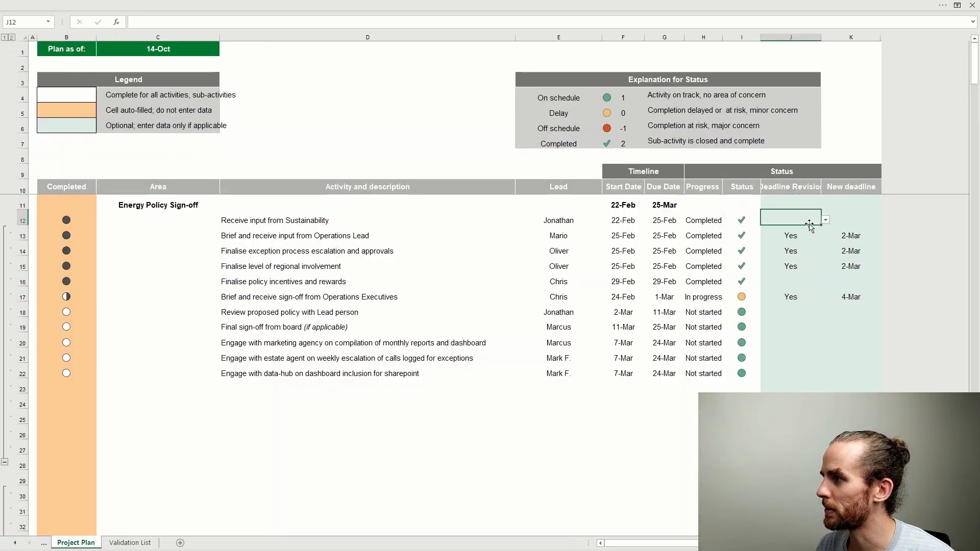
left_click(825, 219)
left_click(805, 234)
left_click(808, 313)
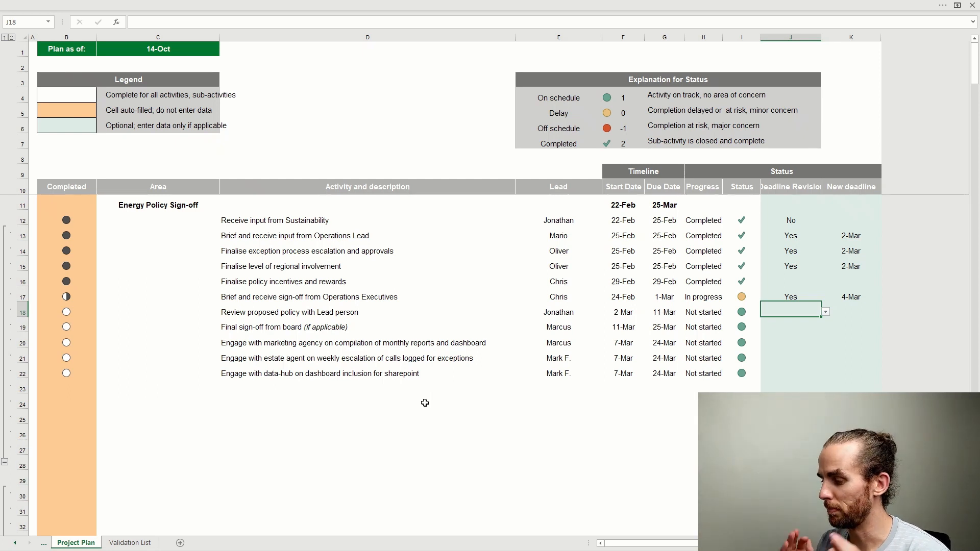
Switch to the Airtable base "Database Example" and go through the three records in the Projects table.
key("alt+Tab")
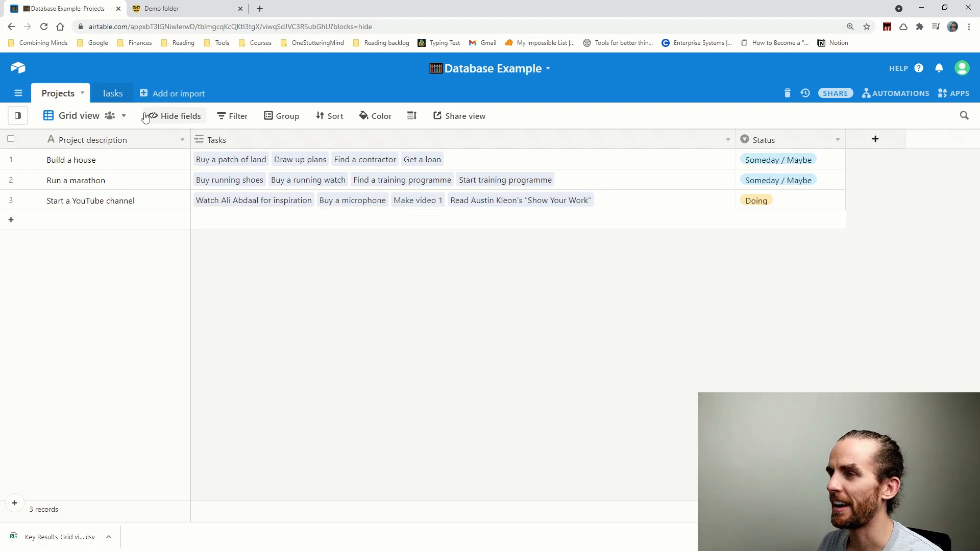
left_click(153, 161)
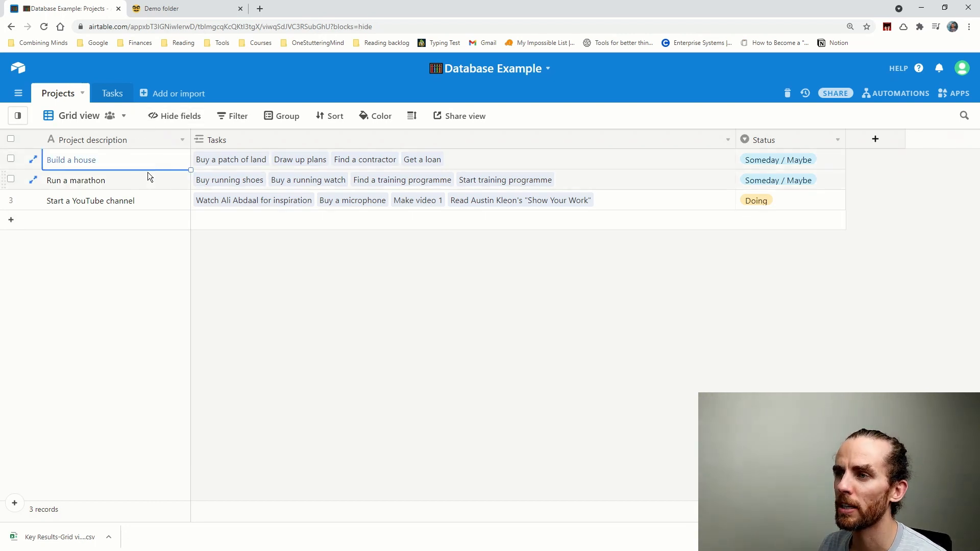
left_click(147, 180)
left_click(145, 201)
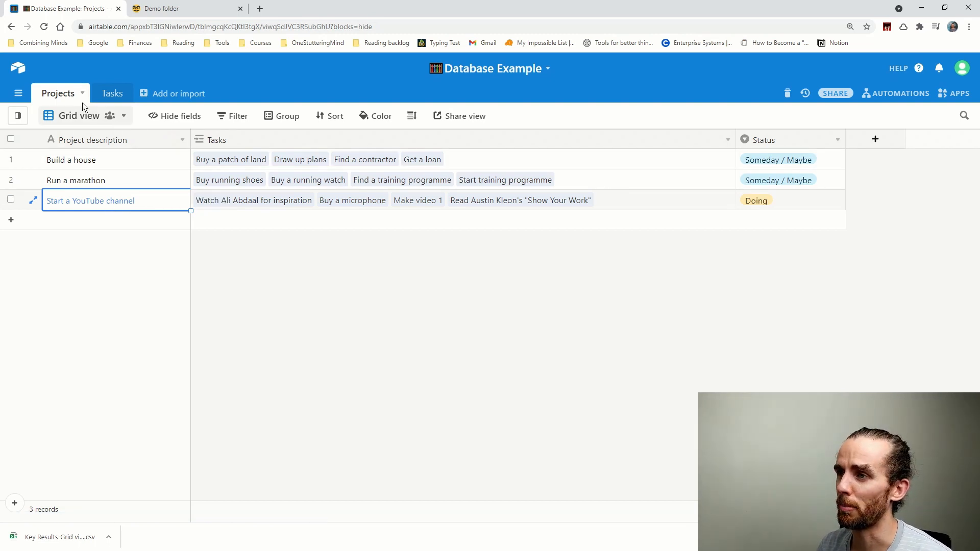
View the Tasks table, return to Projects and expand the "Start a YouTube channel" record to examine its linked tasks.
left_click(110, 93)
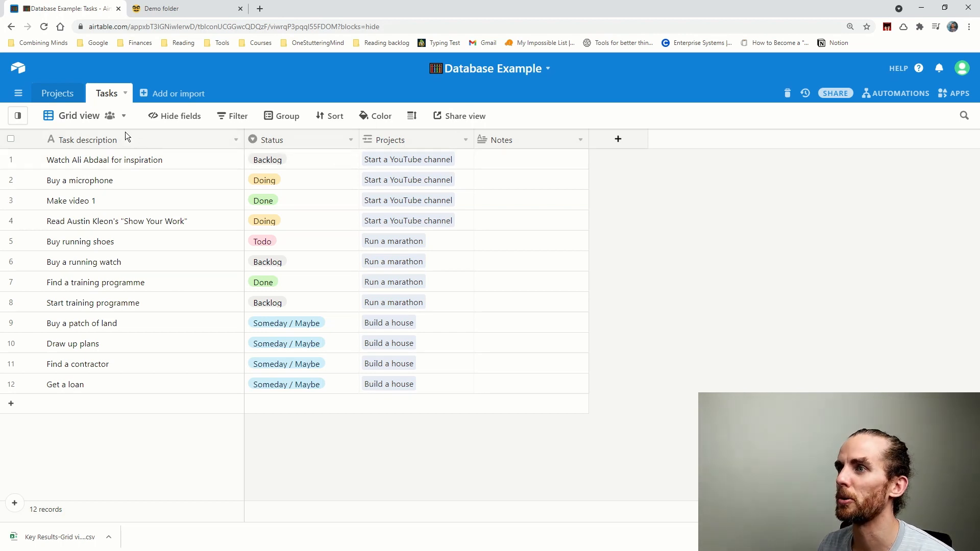
left_click(57, 93)
left_click(155, 203)
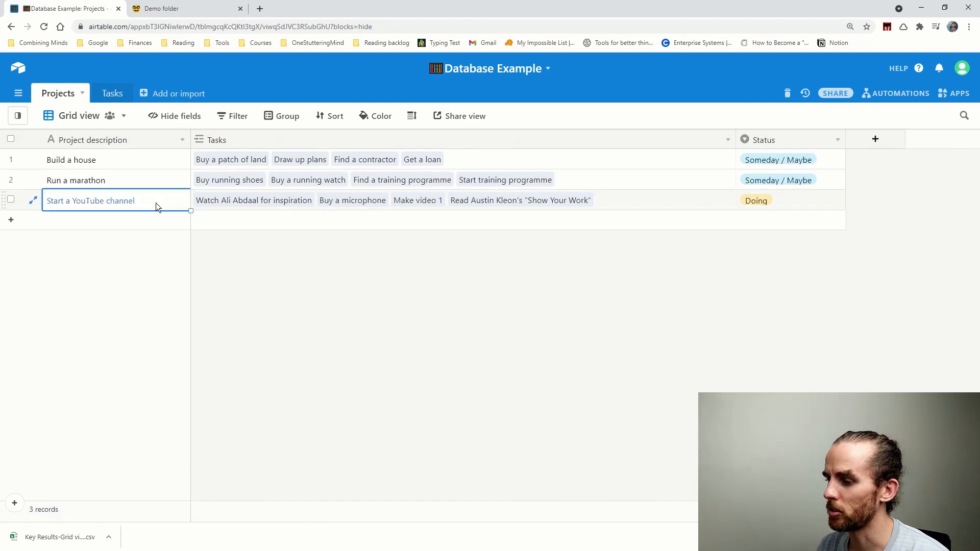
key("space")
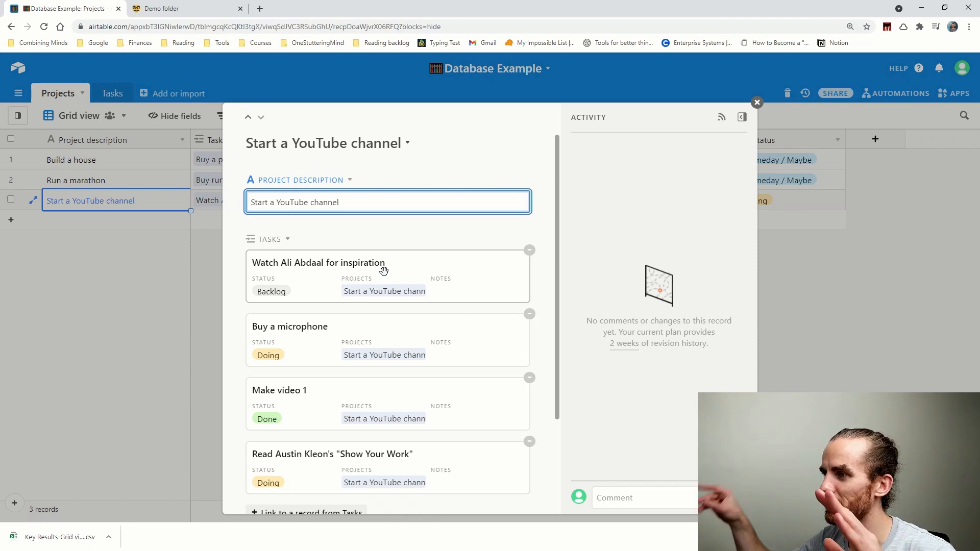
Check the Airtable point in the Logseq outline, return to Airtable, close the expanded record and add a project named "New project example".
key("alt+Tab")
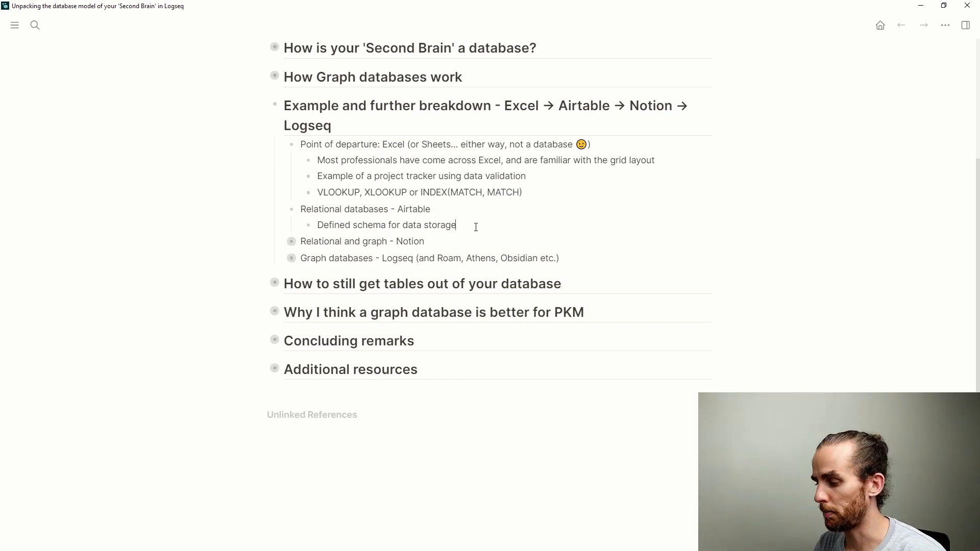
key("alt+Tab")
left_click(133, 236)
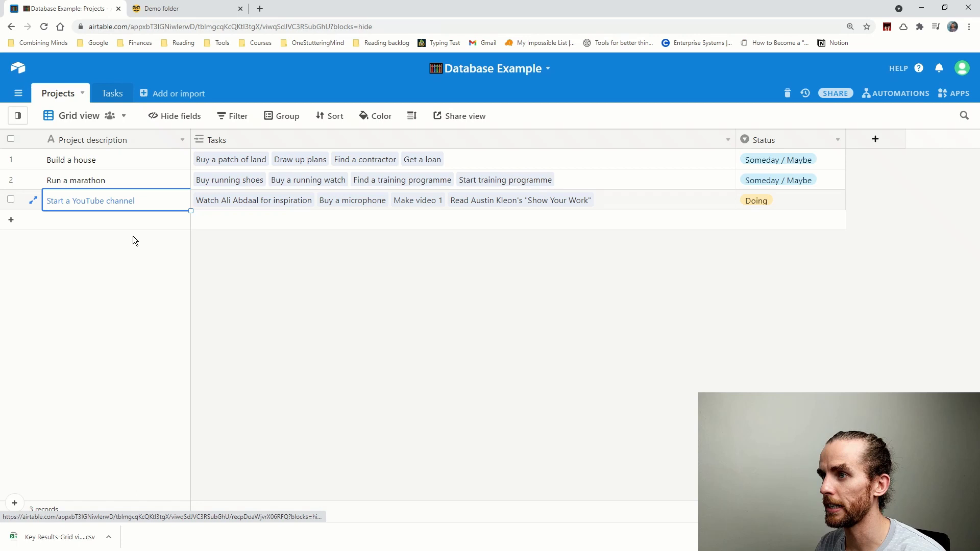
left_click(11, 221)
type("New ")
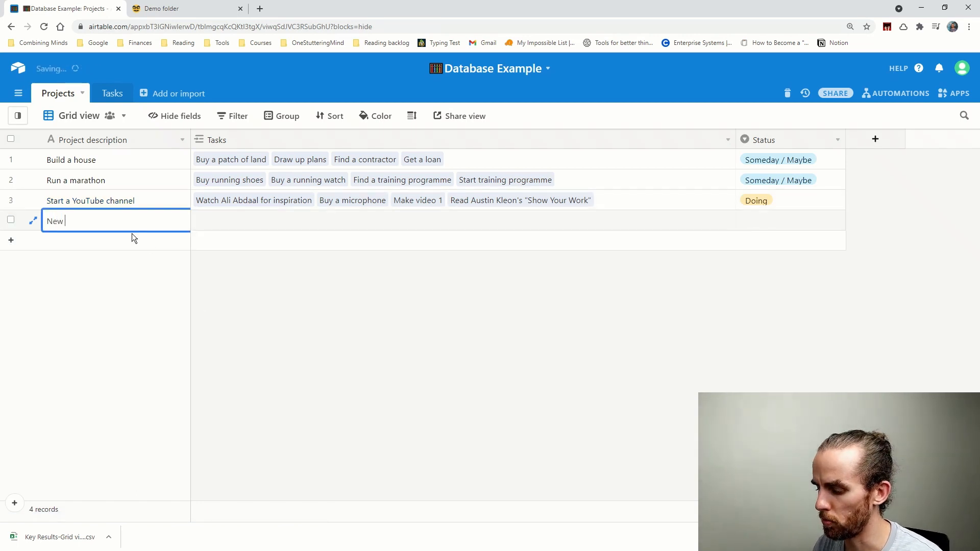
type("project example")
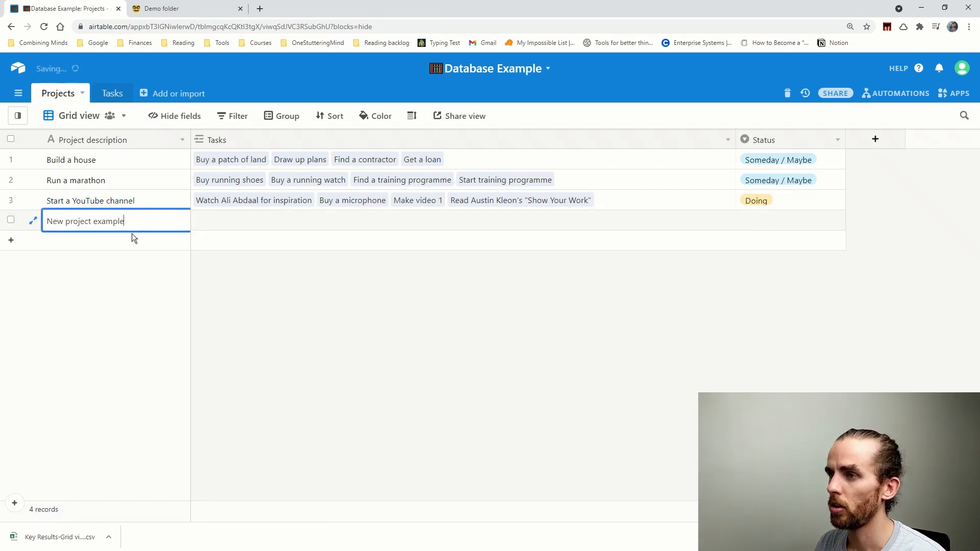
key("Return")
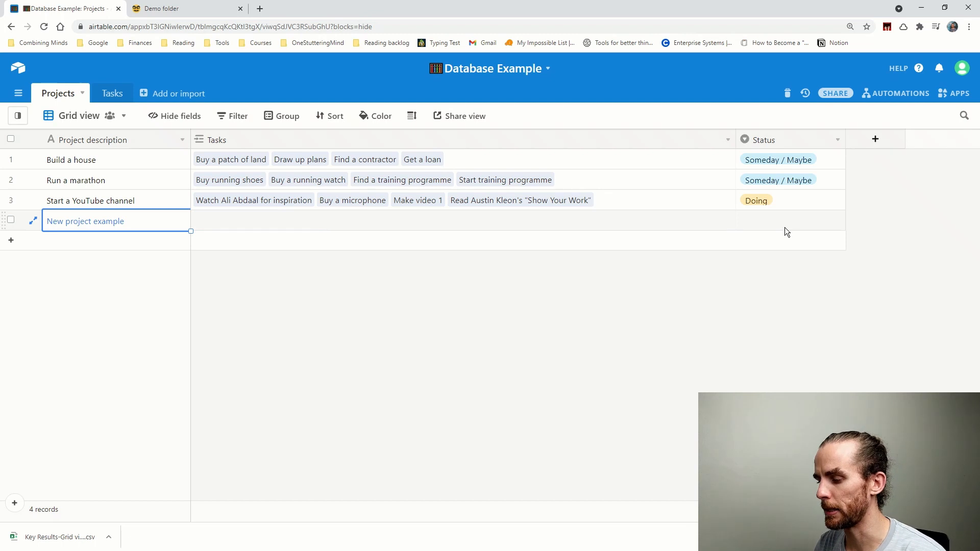
Switch to the Logseq outline, expand "Relational and graph - Notion" and collapse "Relational databases - Airtable".
key("alt+Tab")
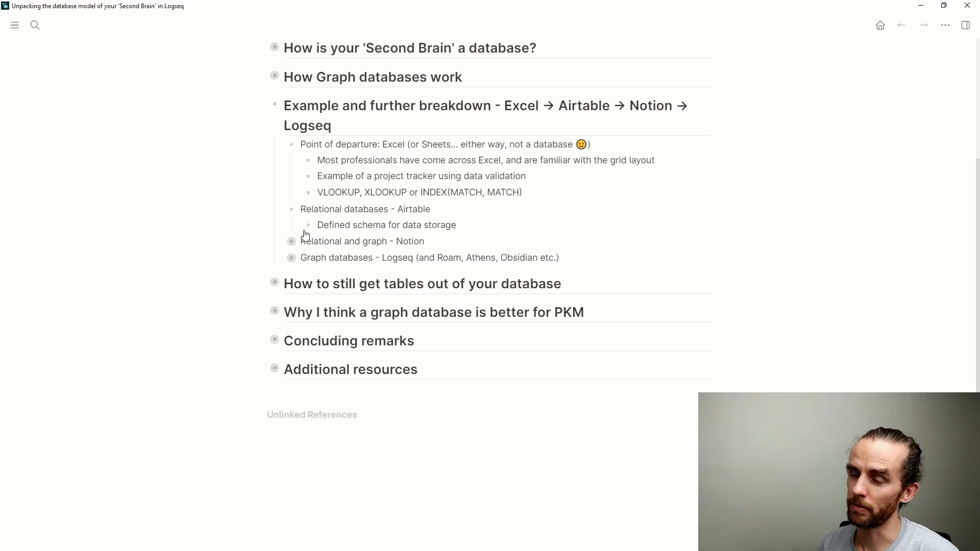
left_click(280, 242)
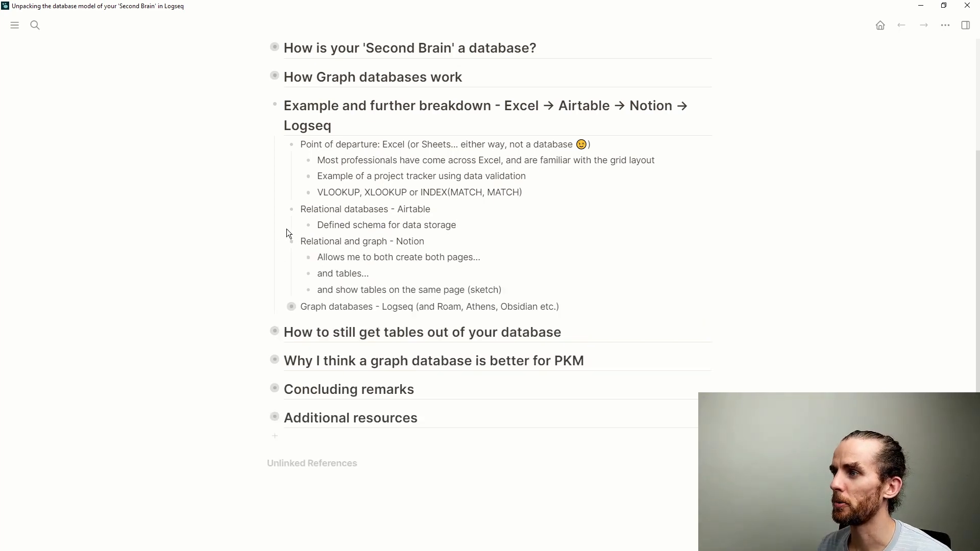
left_click(281, 209)
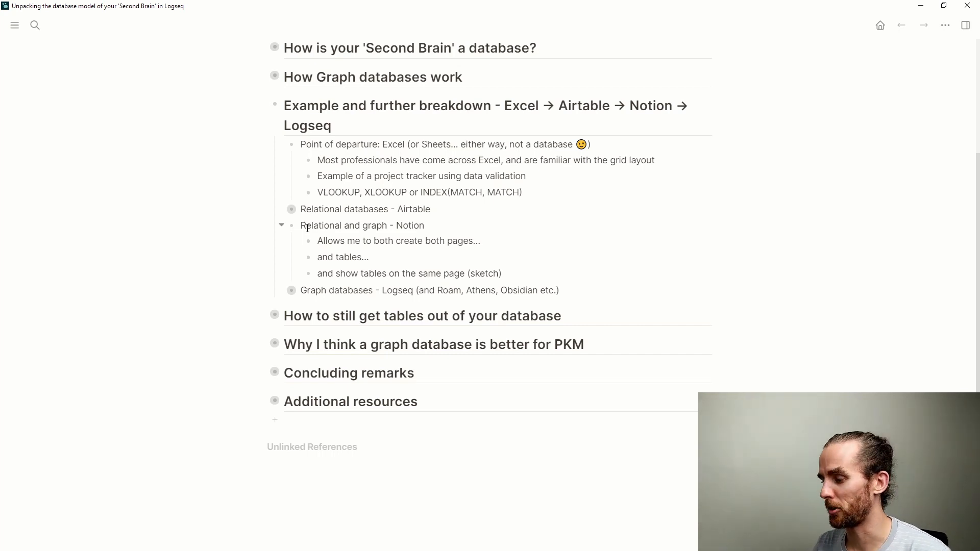
Switch to Notion in the browser and view the Demo Projects and Demo Tasks tables.
key("alt+Tab")
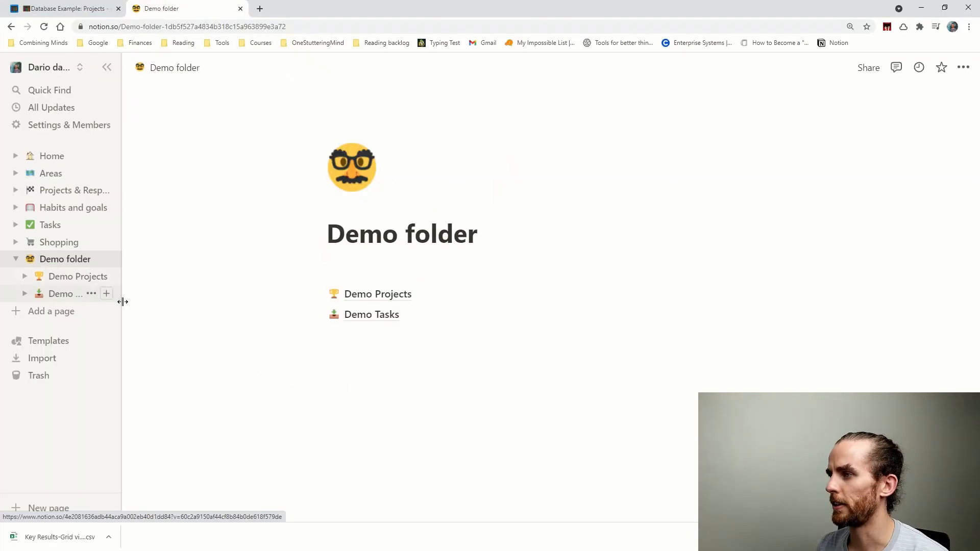
left_click(67, 277)
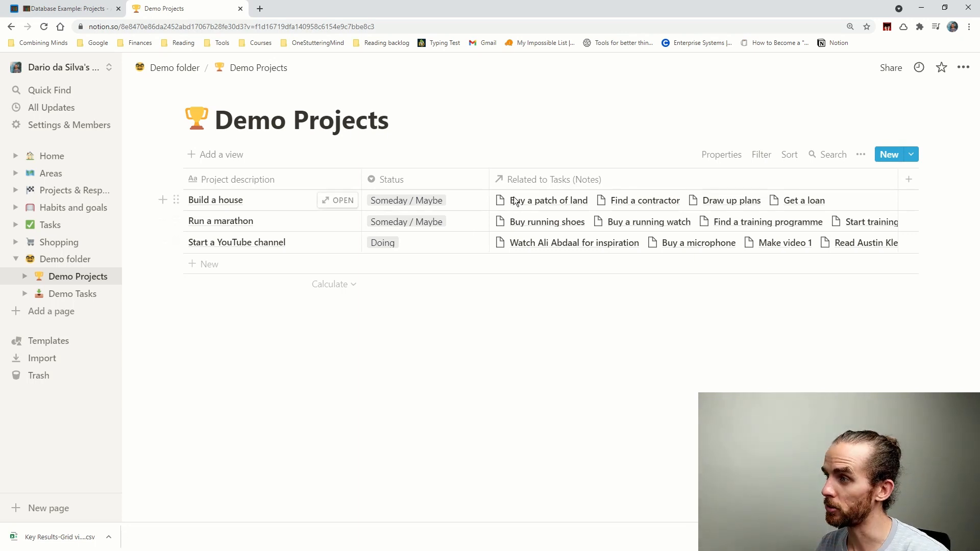
left_click(73, 297)
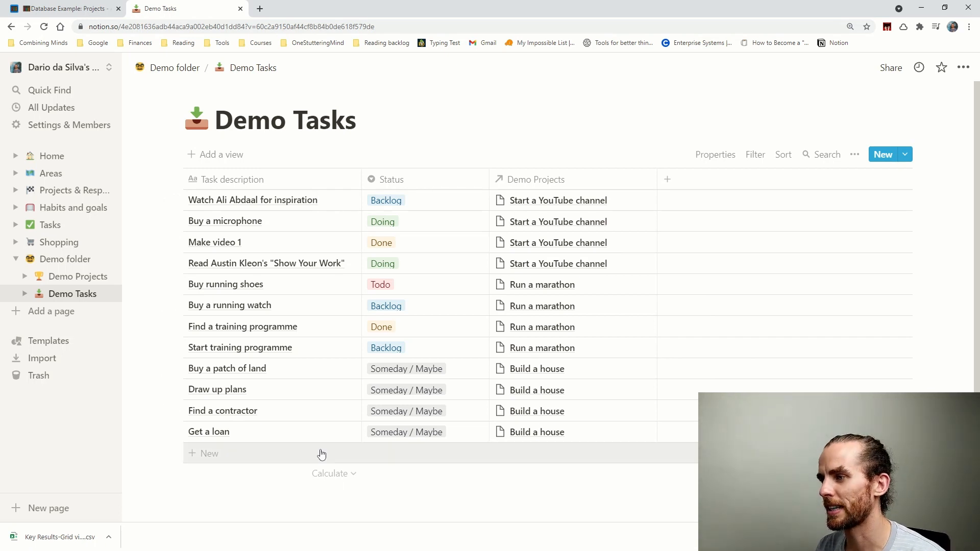
Open the "Get a loan" task in Demo Tasks, write "cool additional information" in its page body and close it.
left_click(343, 432)
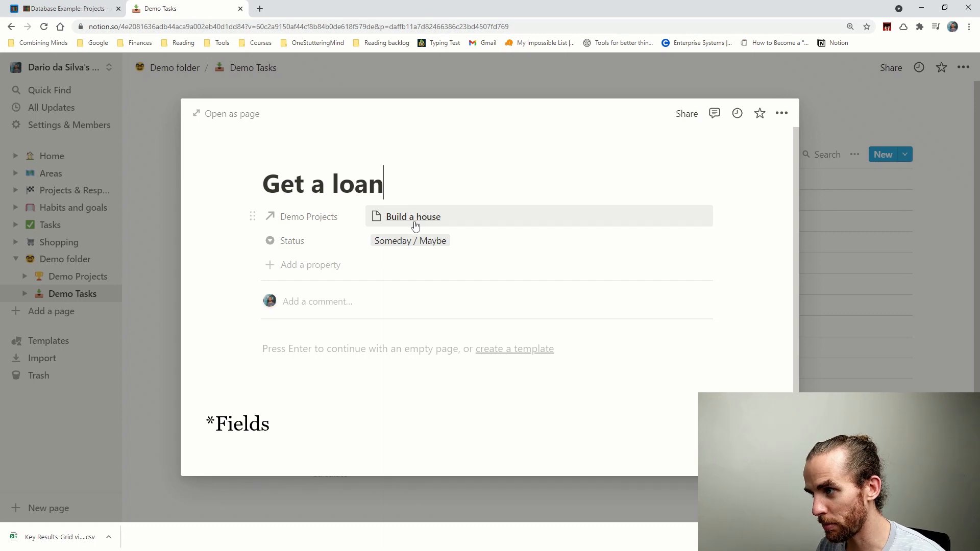
left_click(348, 346)
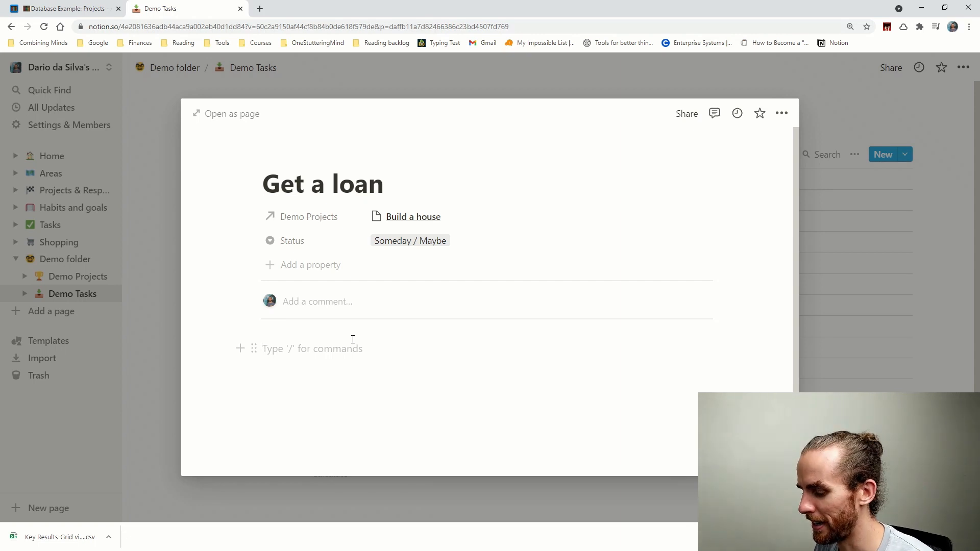
type("cool additio")
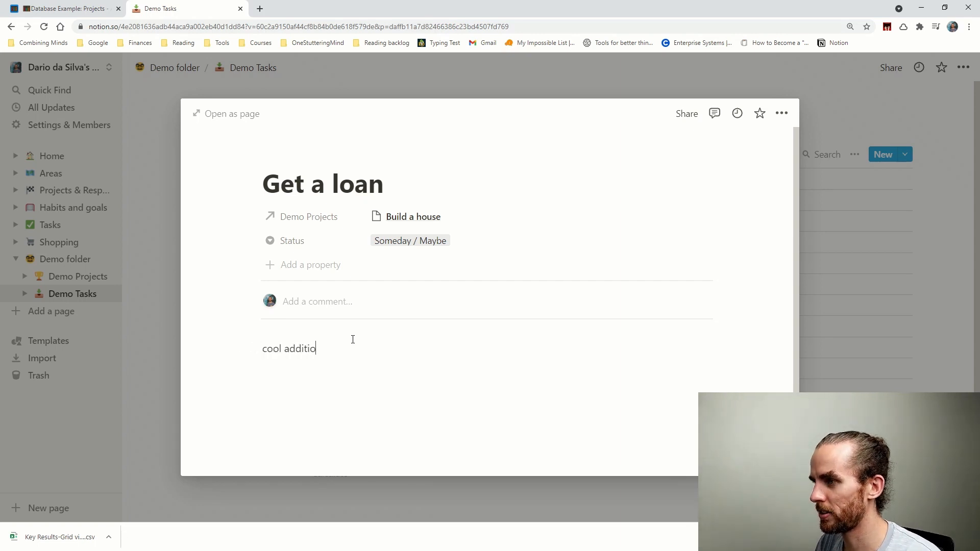
type("nal information")
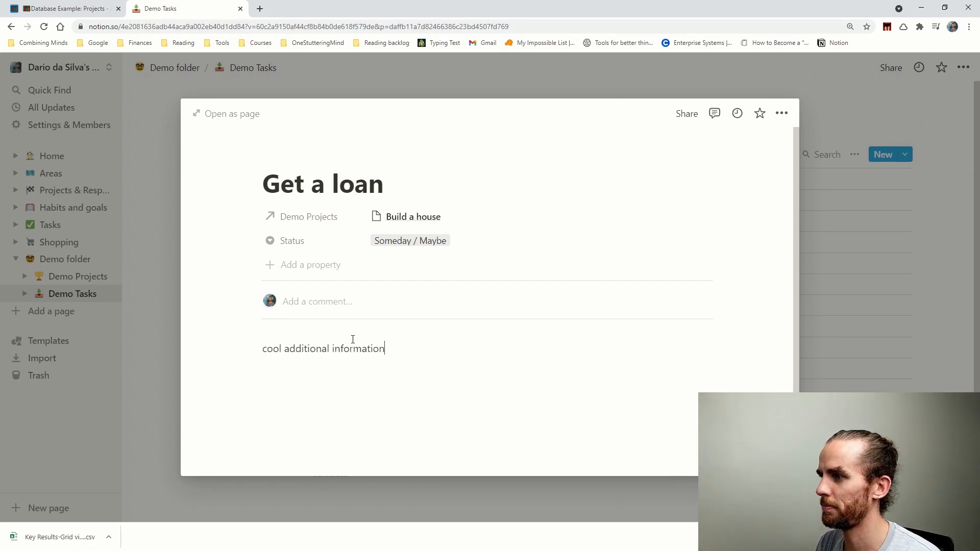
key("Return")
key("Escape")
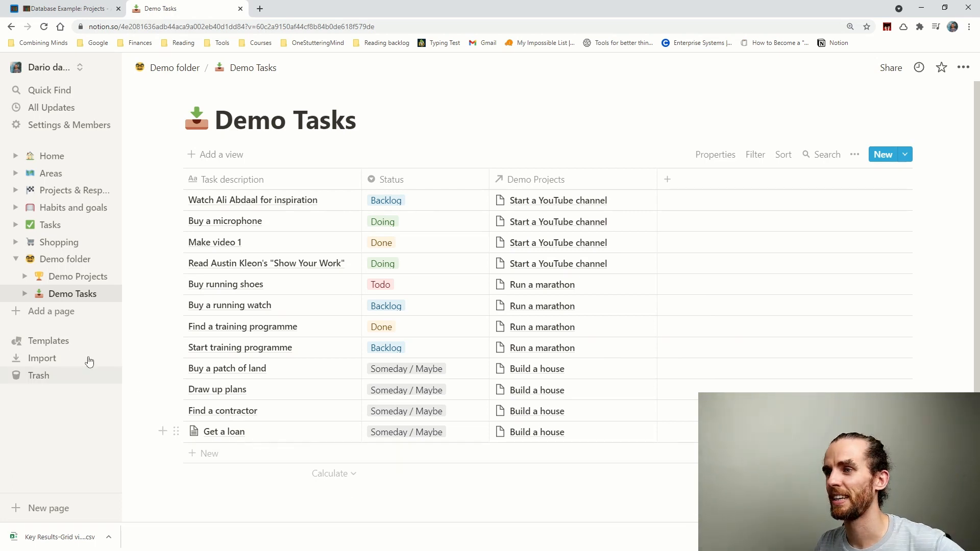
Create an empty page with an icon titled "Random page" and write "This is not linked" in it.
left_click(46, 312)
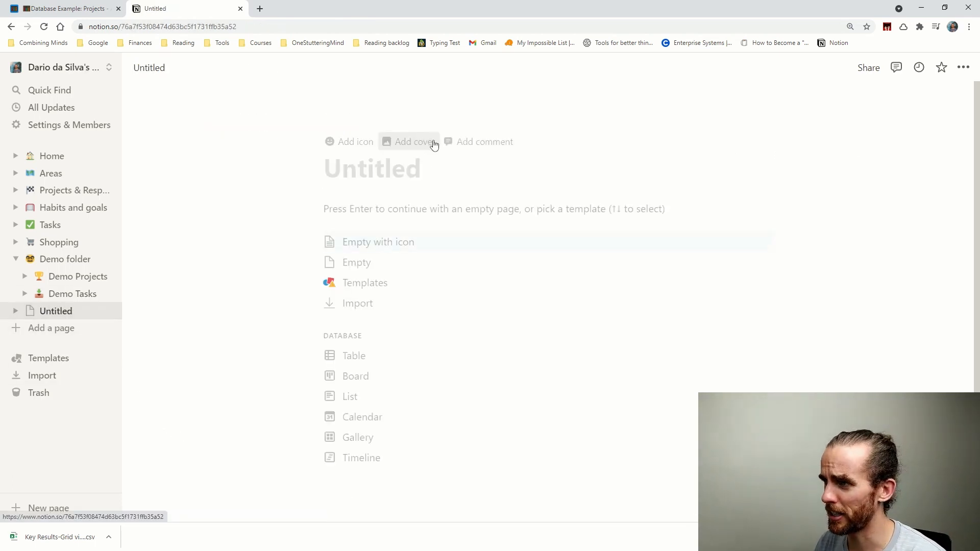
type("Random page")
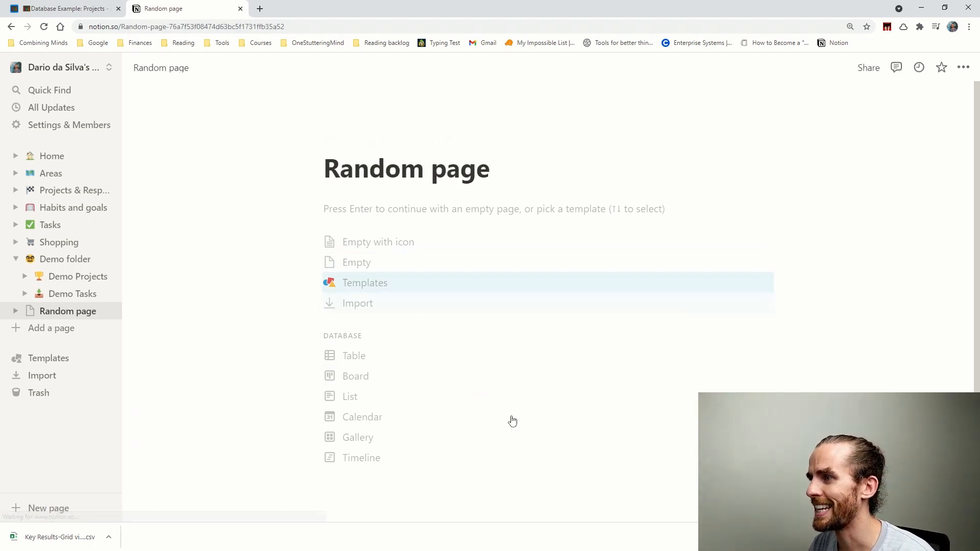
left_click(407, 248)
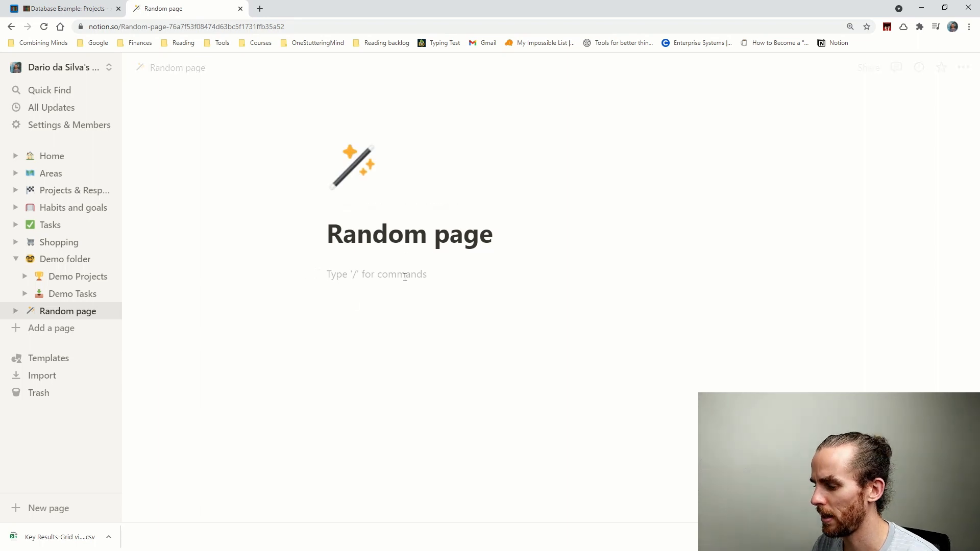
type("T")
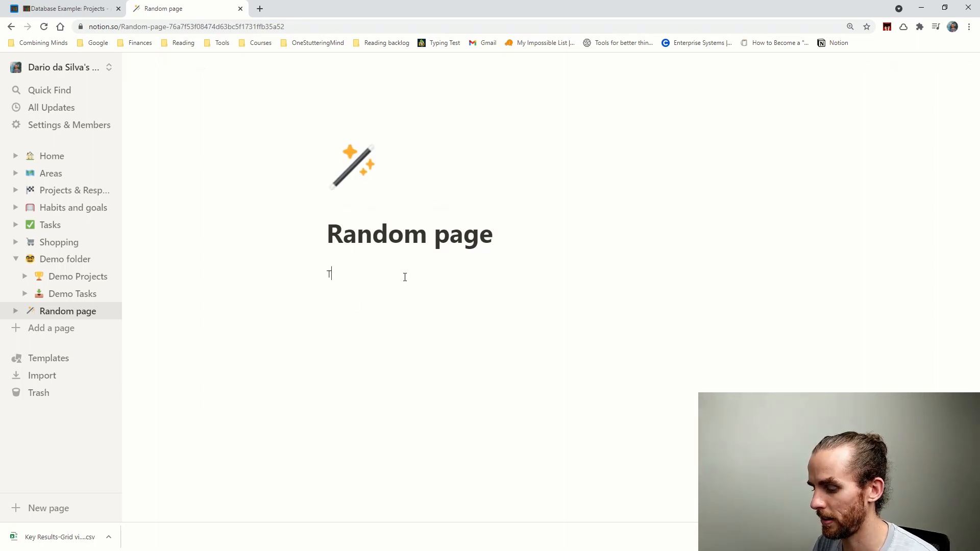
type("his is not ")
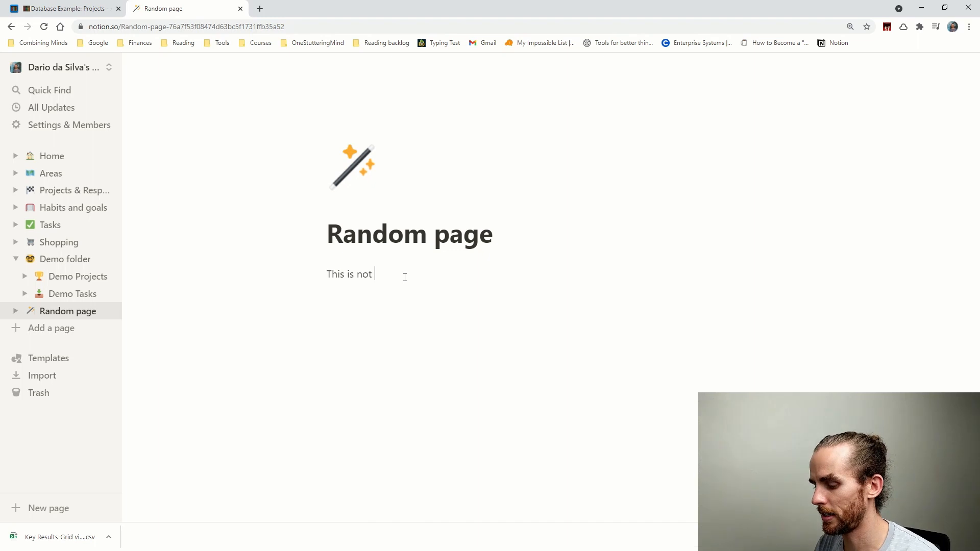
type("linked")
key("Return")
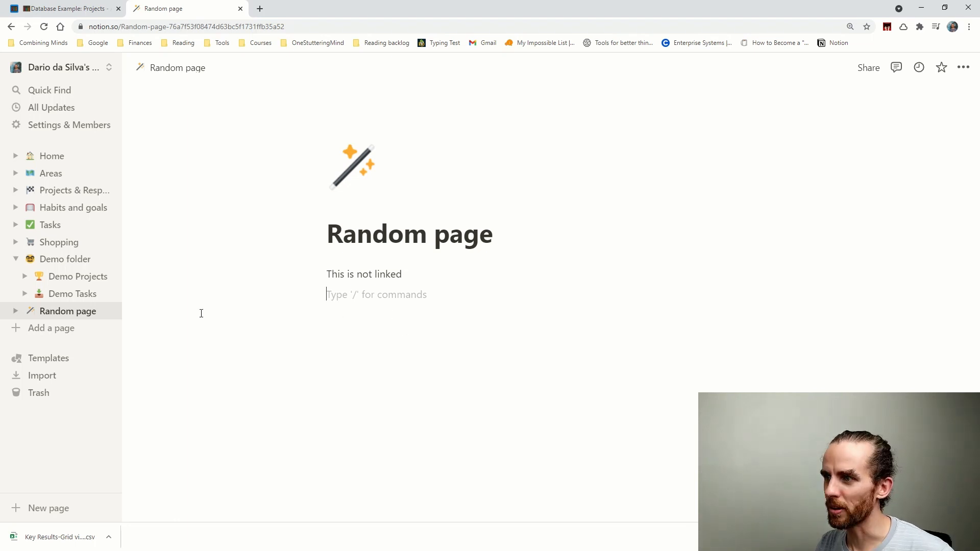
Add an empty page titled "Dashboard" to the workspace.
left_click(95, 330)
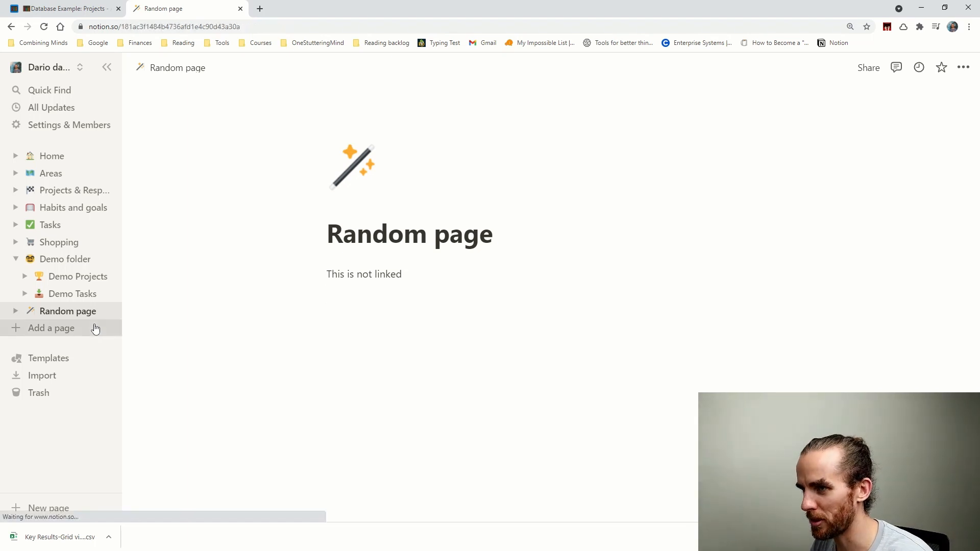
type("Dash")
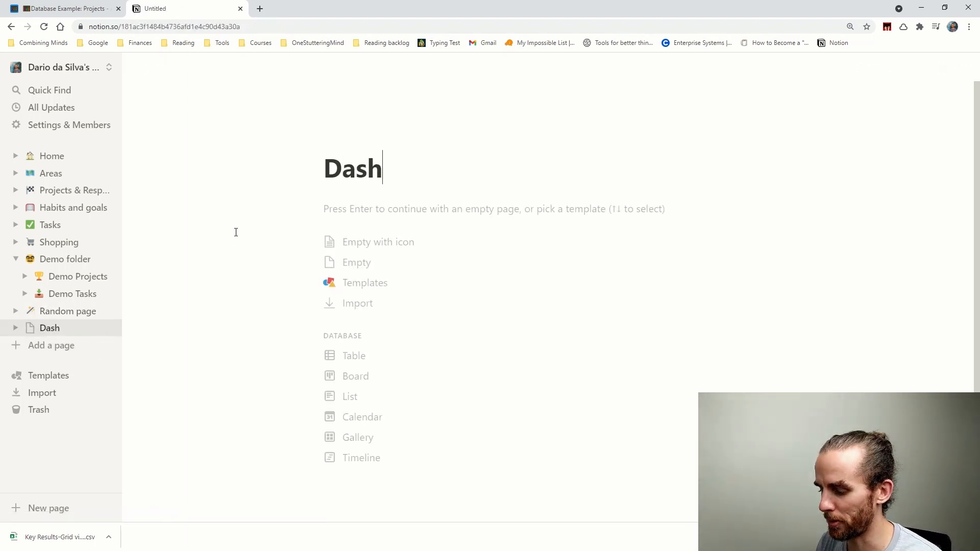
type("board")
key("Return")
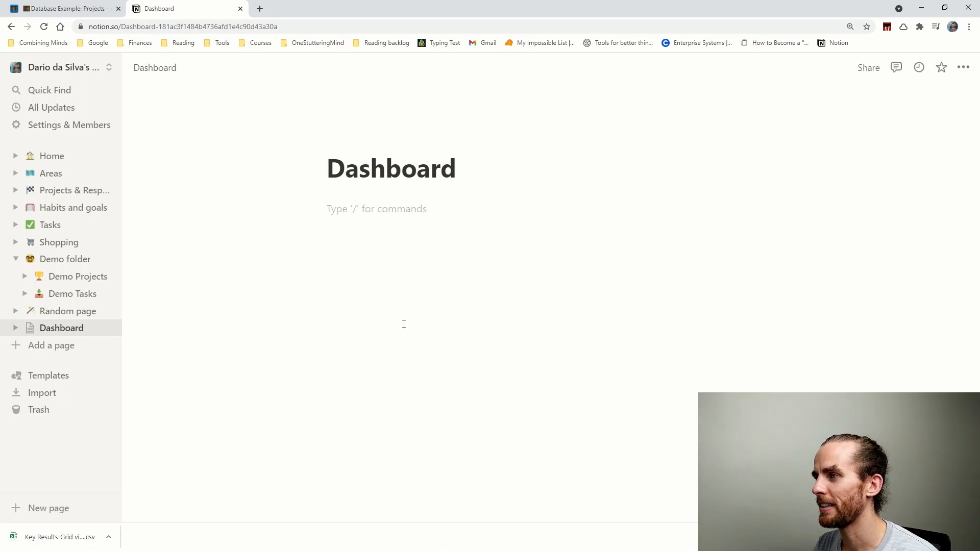
Insert linked databases of Demo Projects and Demo Tasks into the Dashboard page, one below the other.
type("/rel")
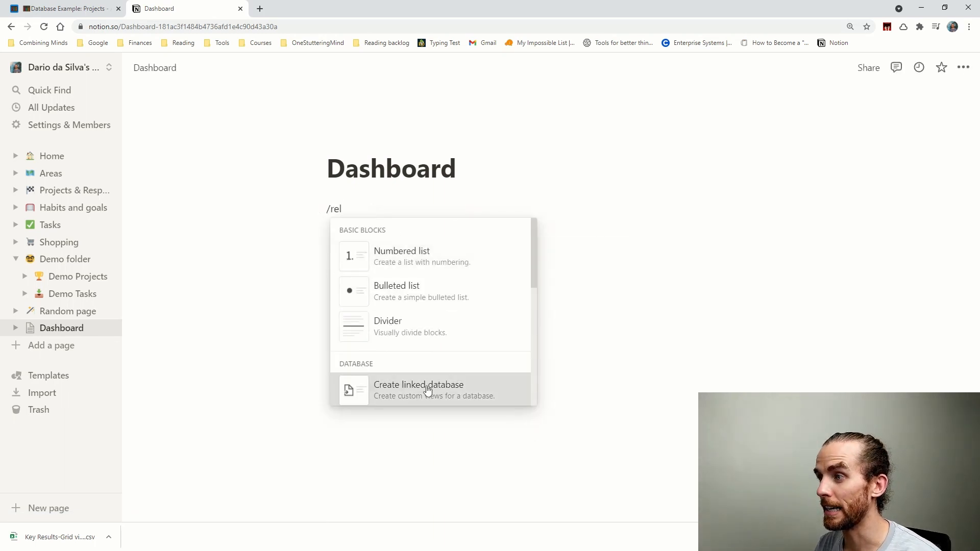
left_click(429, 385)
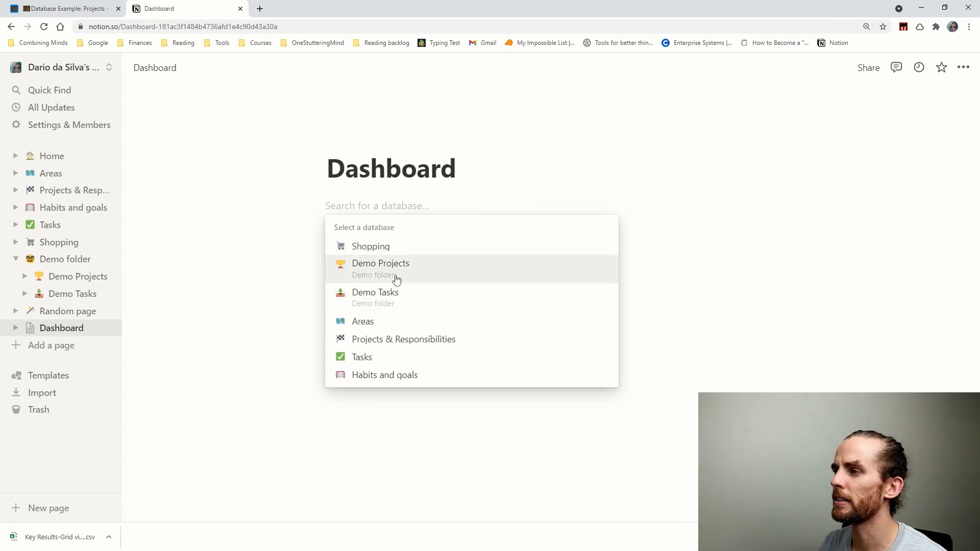
left_click(395, 270)
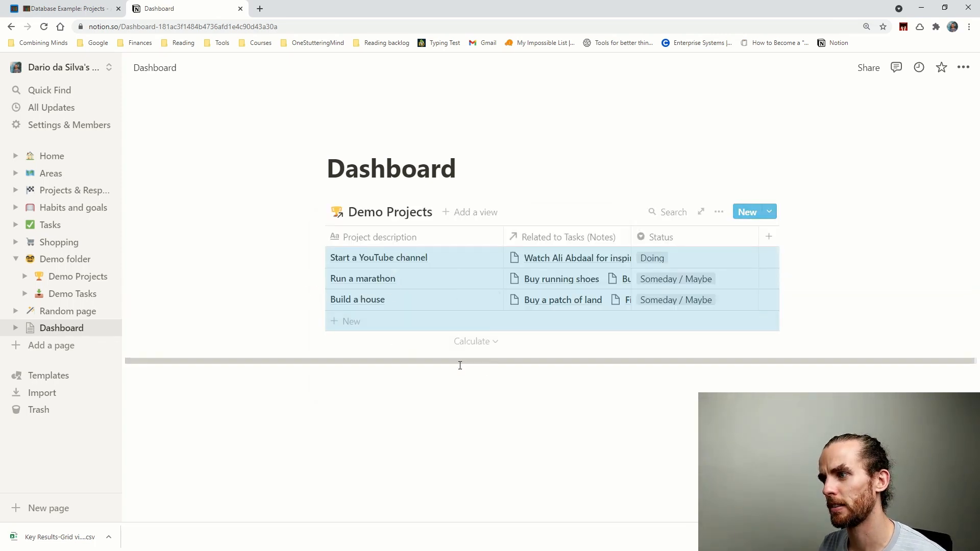
left_click(384, 392)
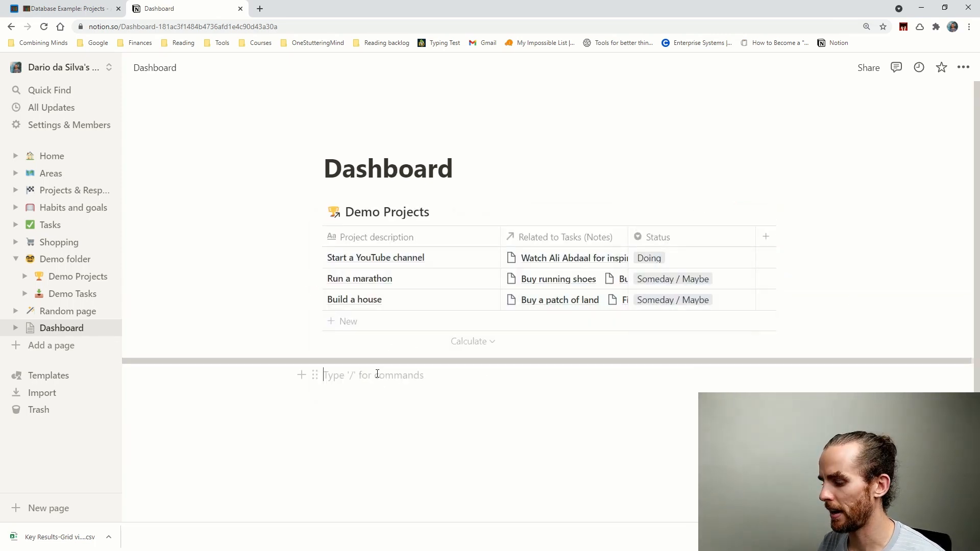
type("/rel")
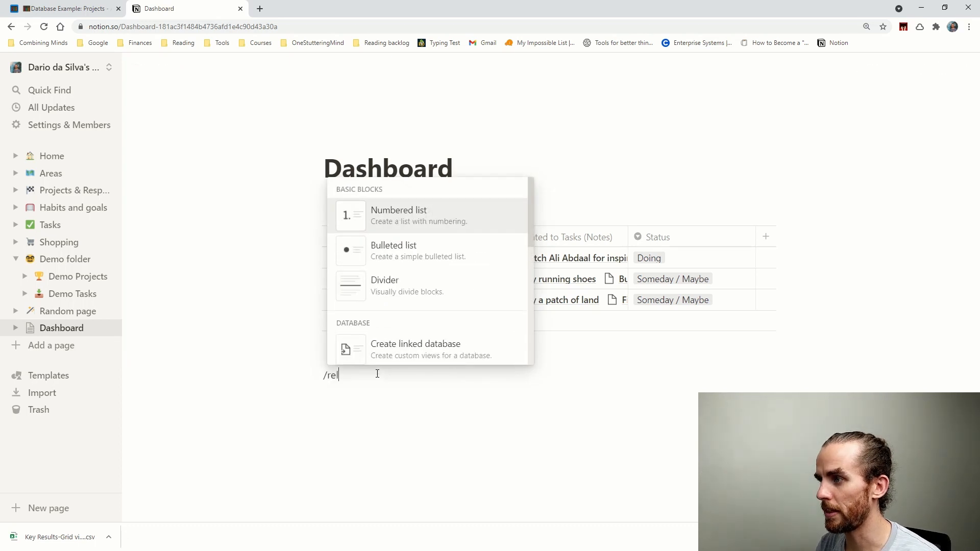
left_click(400, 345)
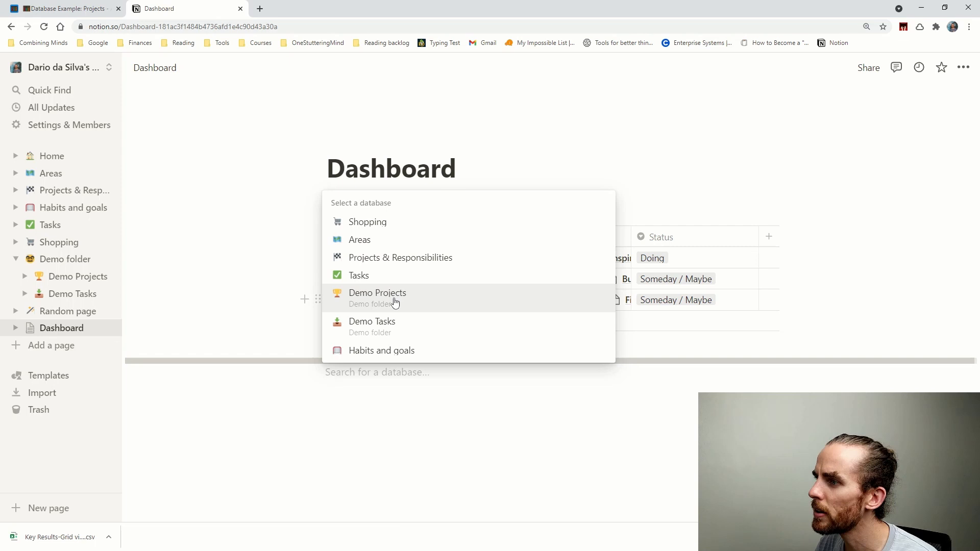
left_click(389, 325)
scroll(396, 331, "down", 1)
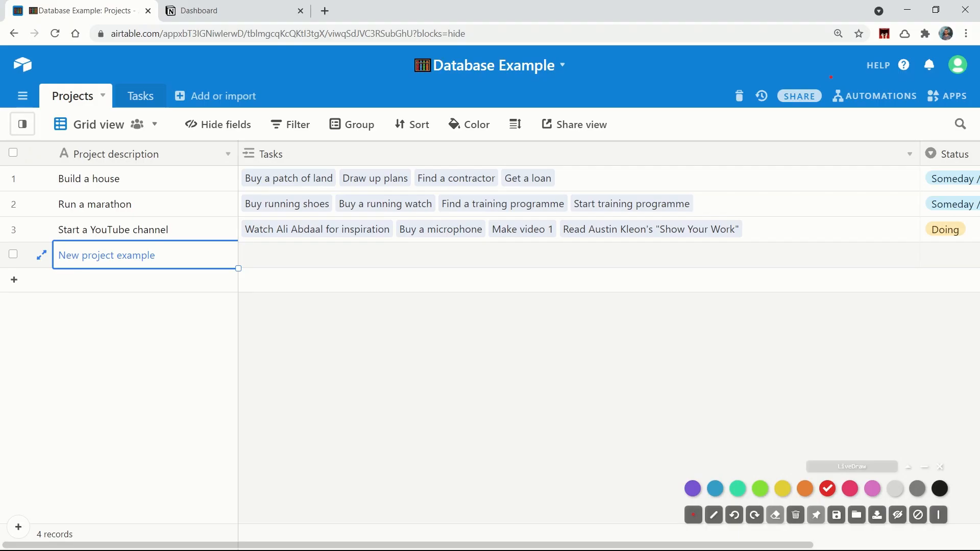
Circle the Database Example title and the Projects and Tasks tables in red on the Airtable base, and leave drawing mode.
mouse_move(571, 57)
left_mouse_down()
mouse_move(487, 97)
mouse_move(572, 41)
left_mouse_up()
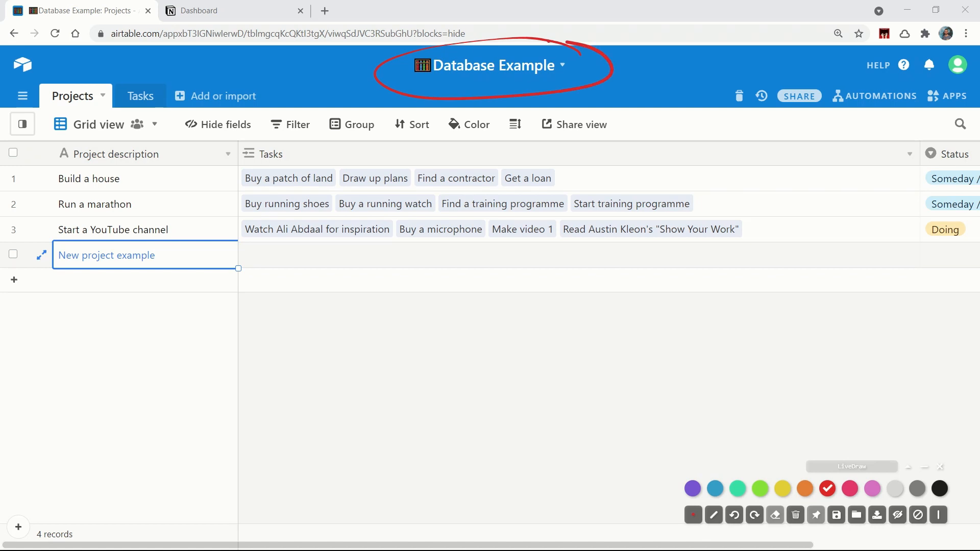
mouse_move(90, 92)
left_mouse_down()
mouse_move(101, 105)
mouse_move(79, 80)
mouse_move(159, 82)
left_mouse_up()
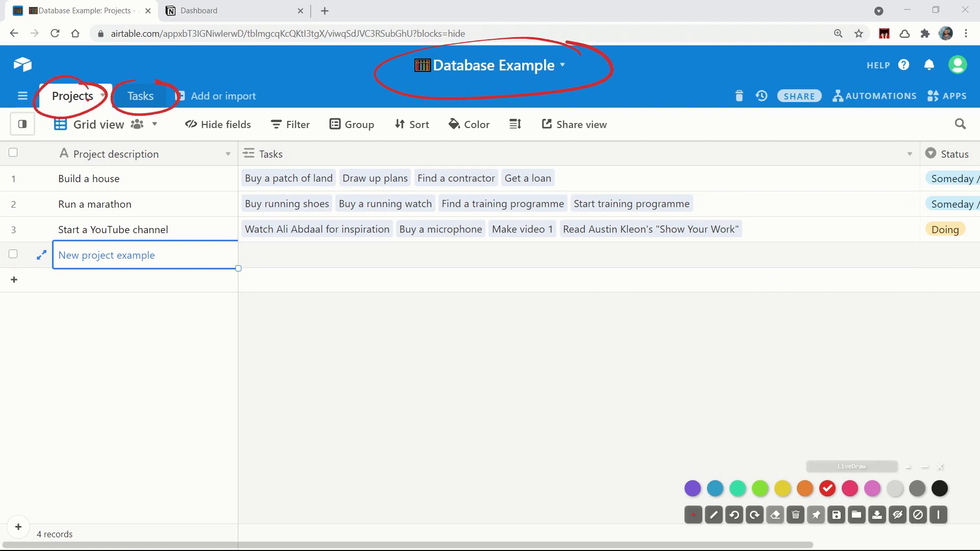
left_click(918, 515)
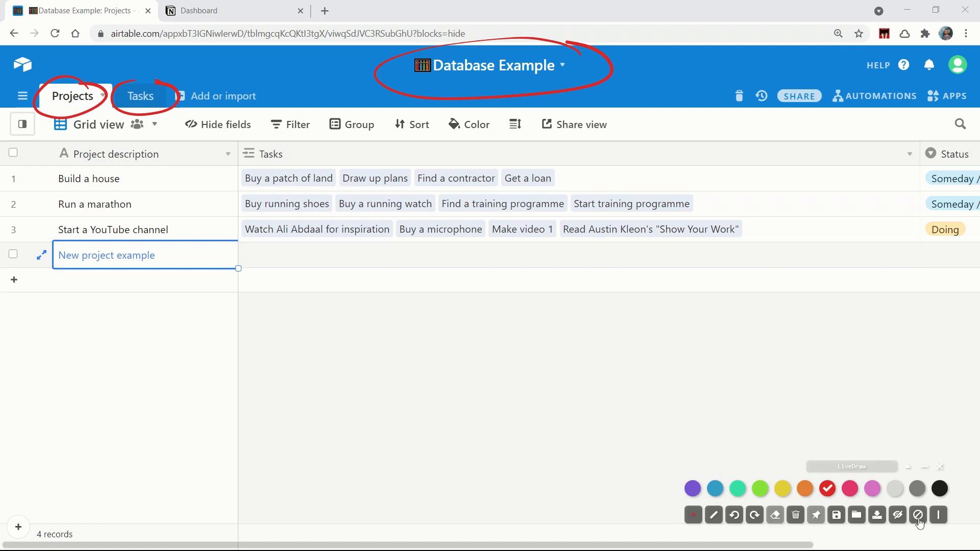
View the overview of all Airtable bases and clear the red drawings from the screen.
left_click(18, 68)
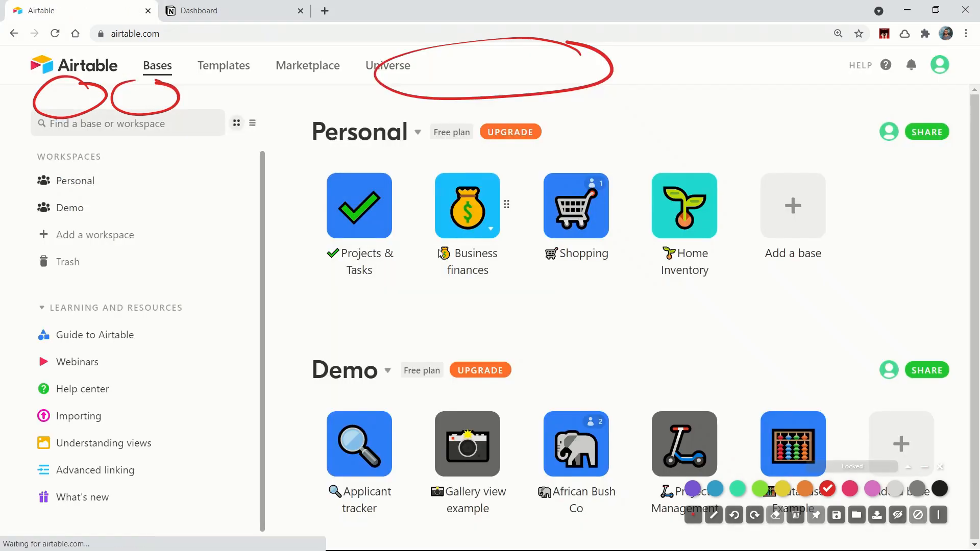
left_click(800, 523)
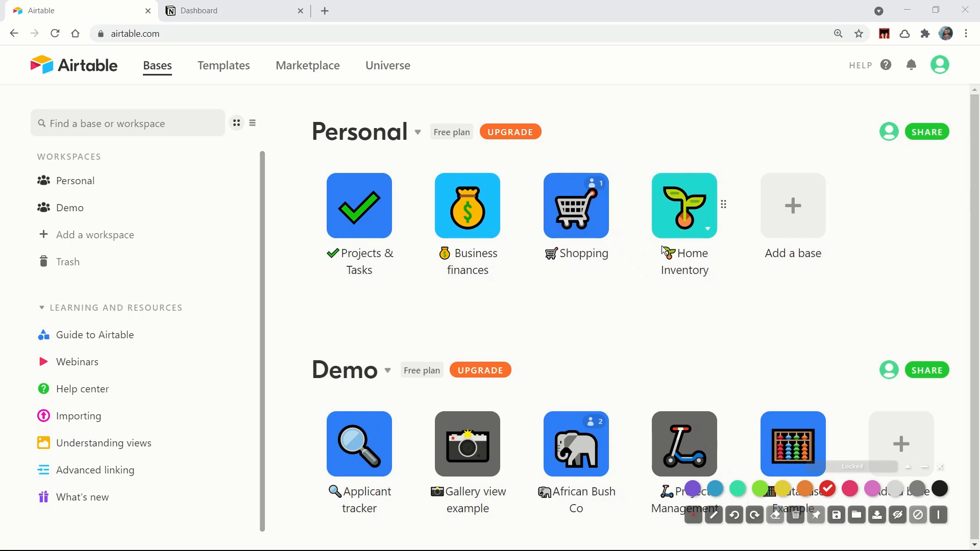
Switch to Notion, view the Demo folder page and move Demo Projects and Demo Tasks out of it to the top level.
left_click(262, 8)
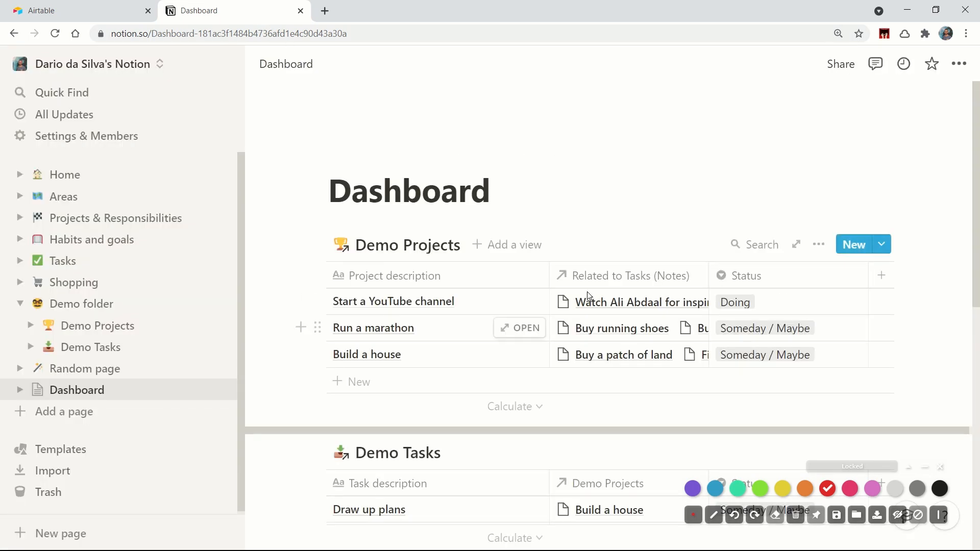
left_click(120, 306)
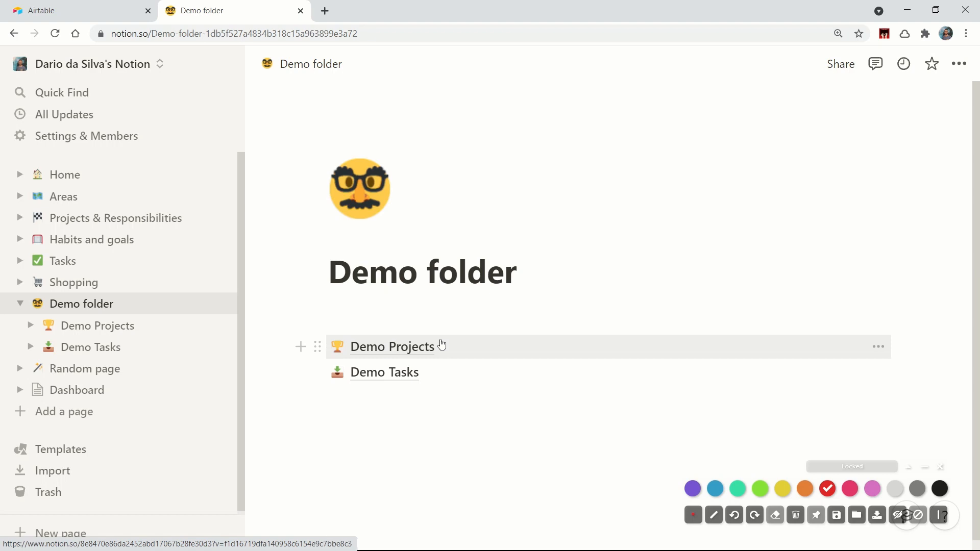
left_click(163, 326)
left_click_drag(65, 305, 65, 295)
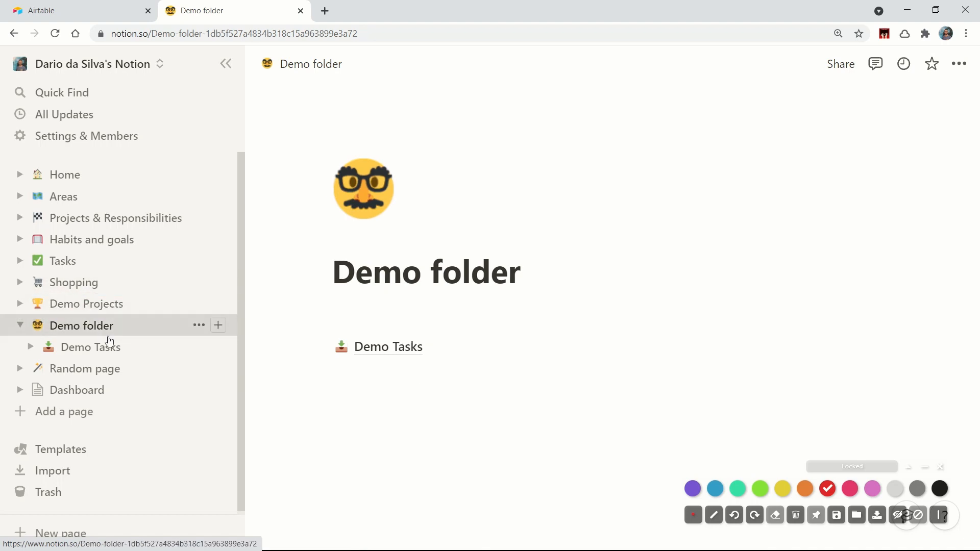
left_click_drag(110, 351, 102, 311)
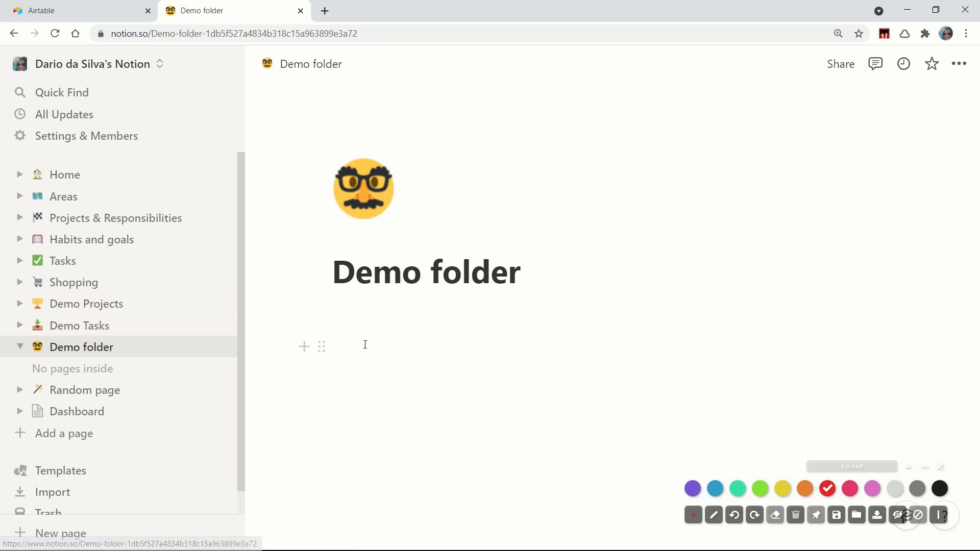
Circle the Demo Projects and Demo Tasks entries of the page list in red, and leave drawing mode.
left_click(919, 516)
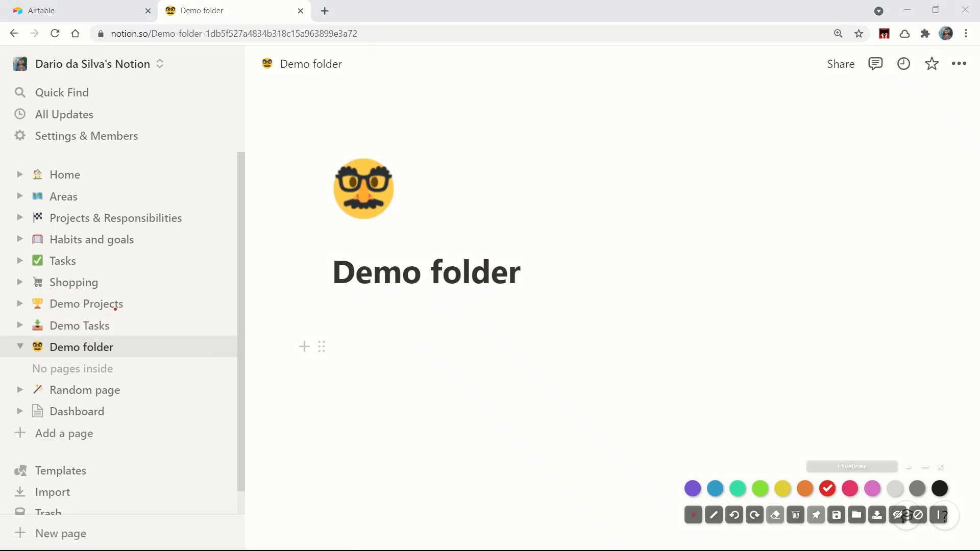
mouse_move(116, 308)
left_mouse_down()
mouse_move(100, 299)
mouse_move(112, 318)
mouse_move(1, 322)
mouse_move(110, 318)
left_mouse_up()
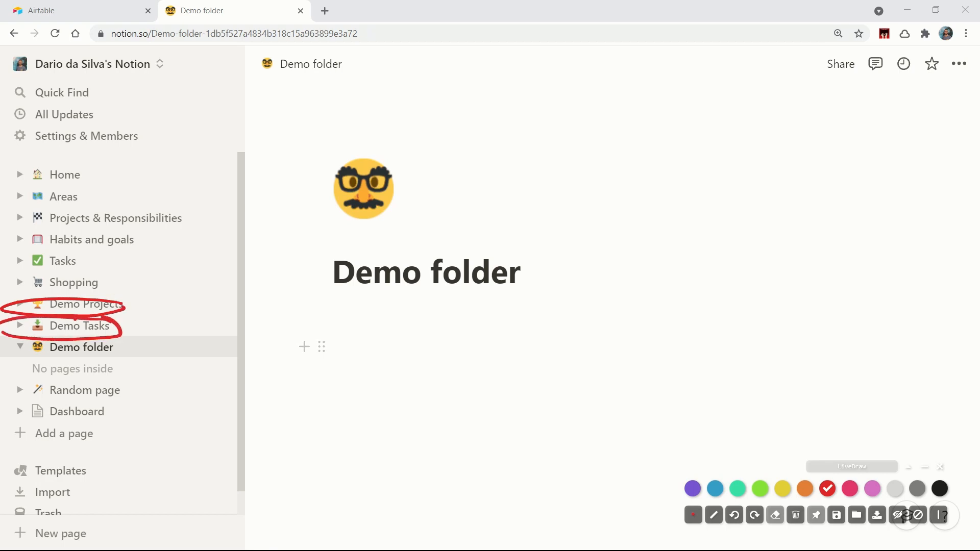
left_click(918, 514)
View the Demo Projects and Demo Tasks tables and return to the emptied Demo folder page.
left_click(186, 306)
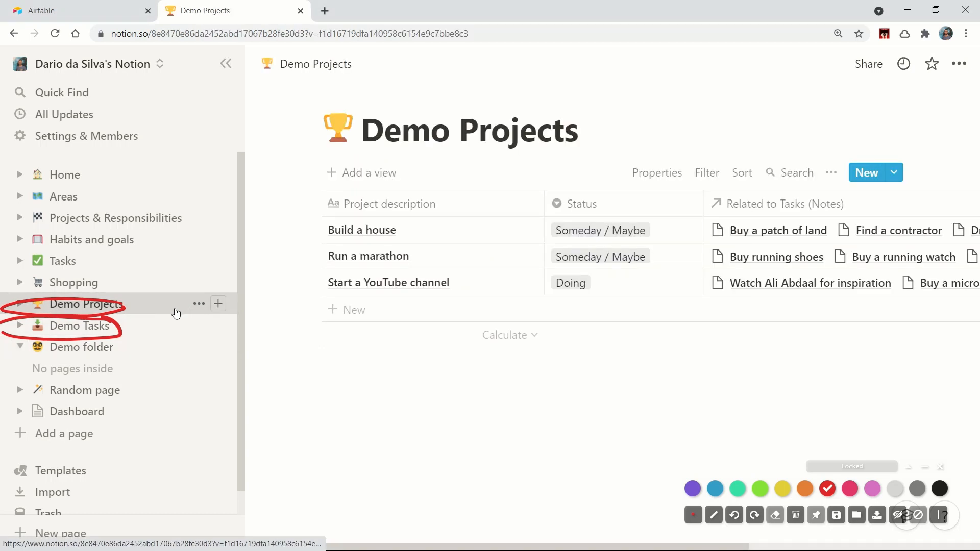
left_click(161, 330)
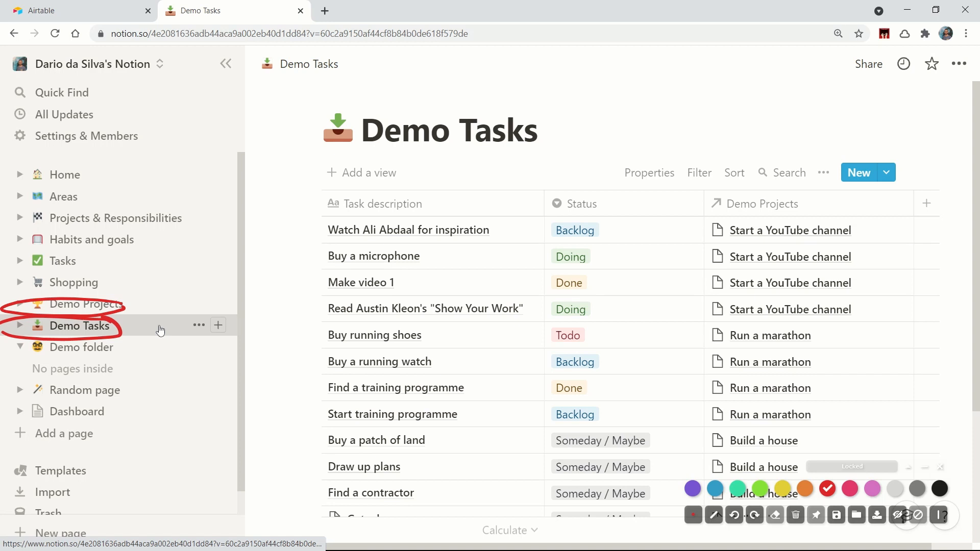
left_click(142, 353)
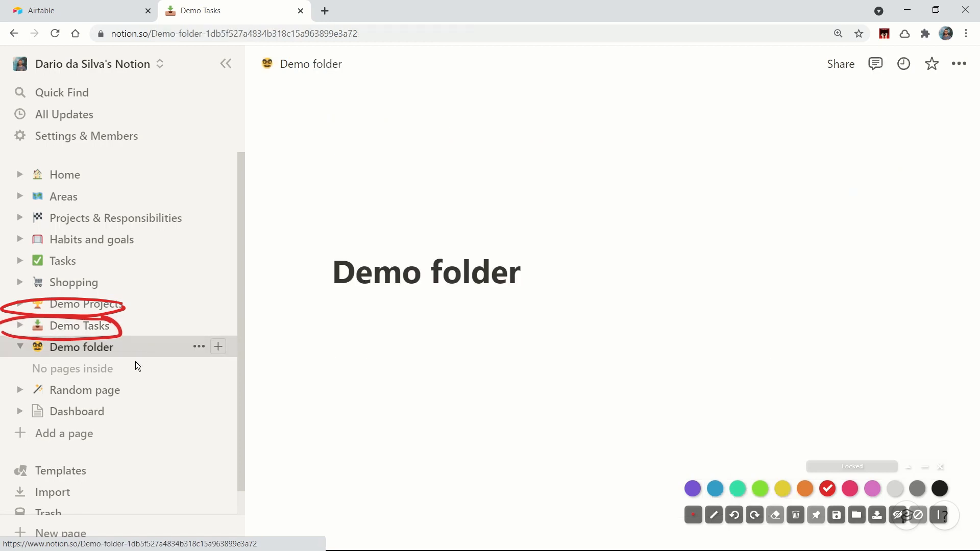
View the Demo Projects and Demo Tasks tables shown together on the Dashboard page.
left_click(125, 409)
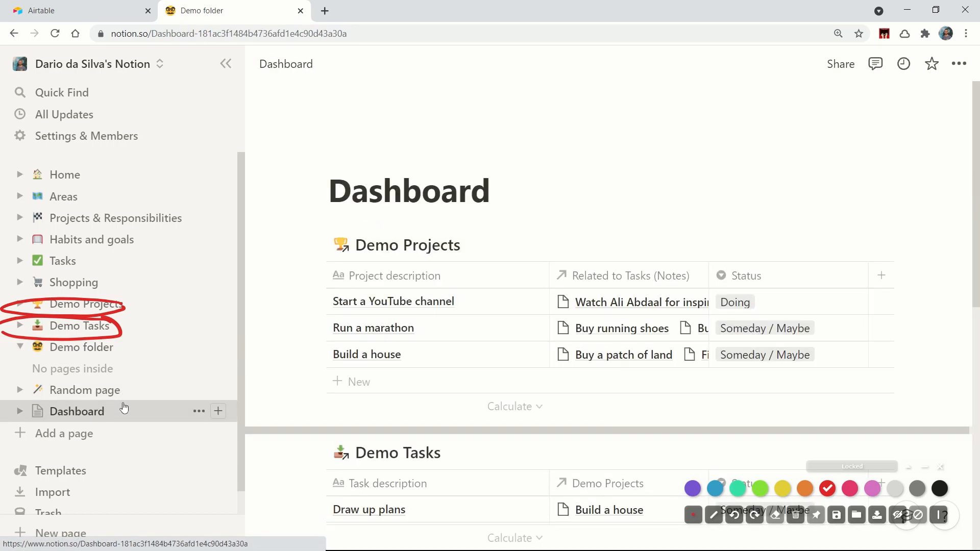
scroll(383, 281, "down", 3)
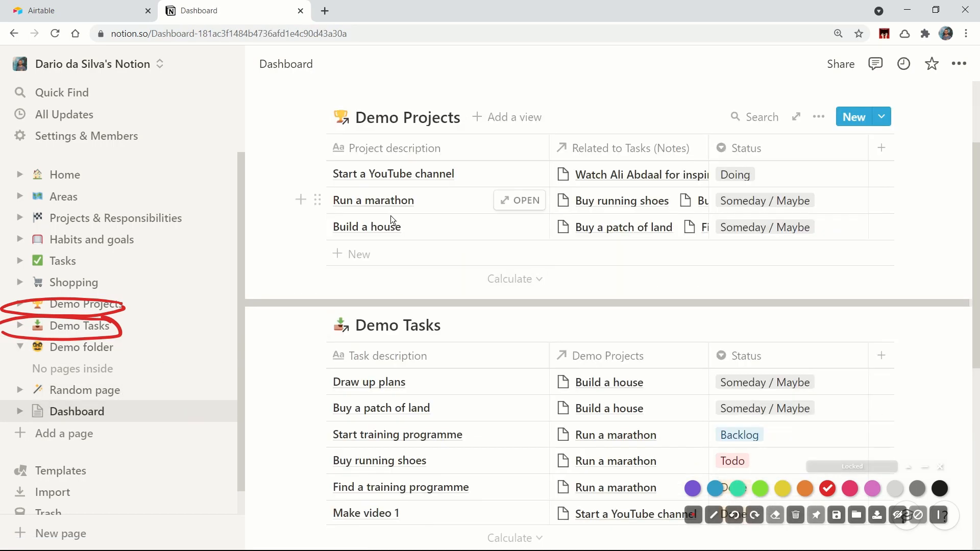
scroll(383, 230, "up", 1)
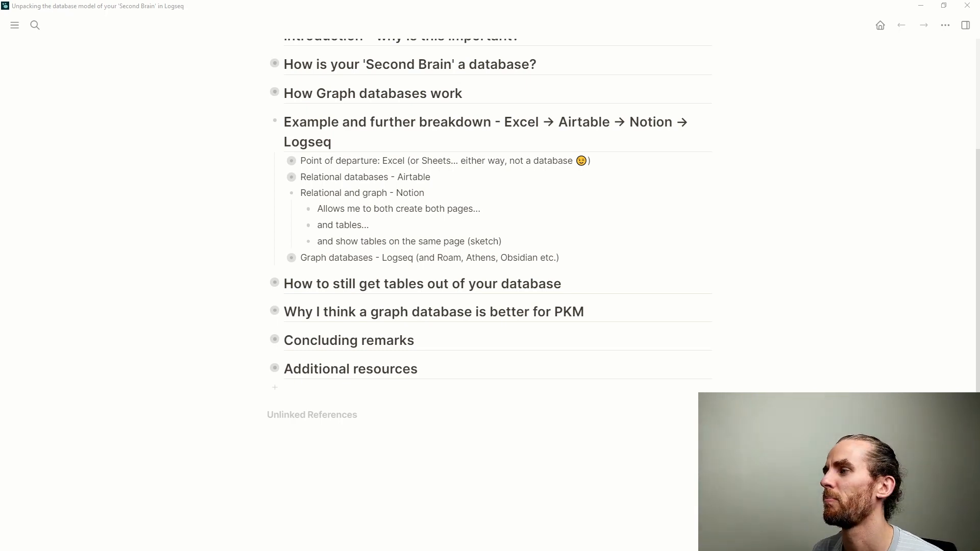
Switch to the Logseq outline, collapse the "Relational and graph - Notion" bullet and expand the "Graph databases - Logseq" bullet.
left_click(282, 193)
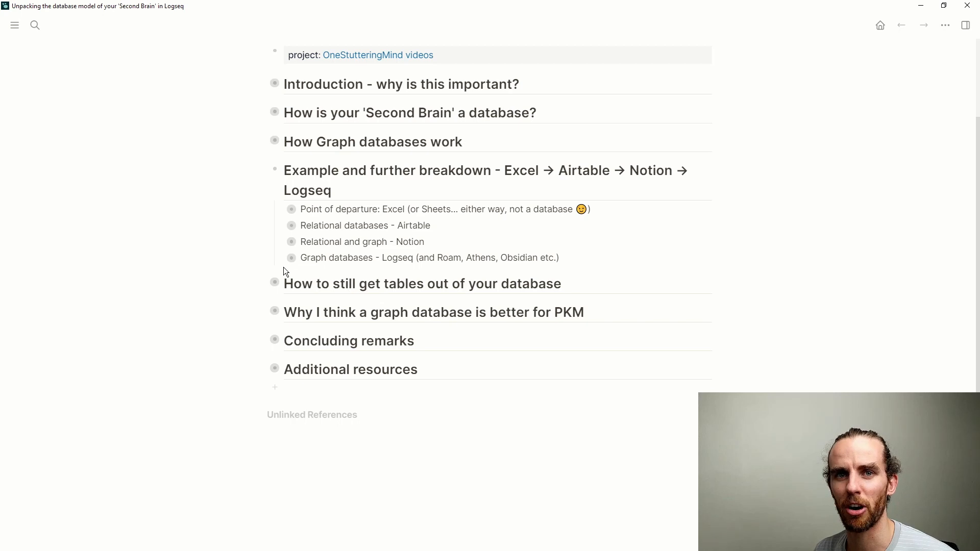
left_click(283, 258)
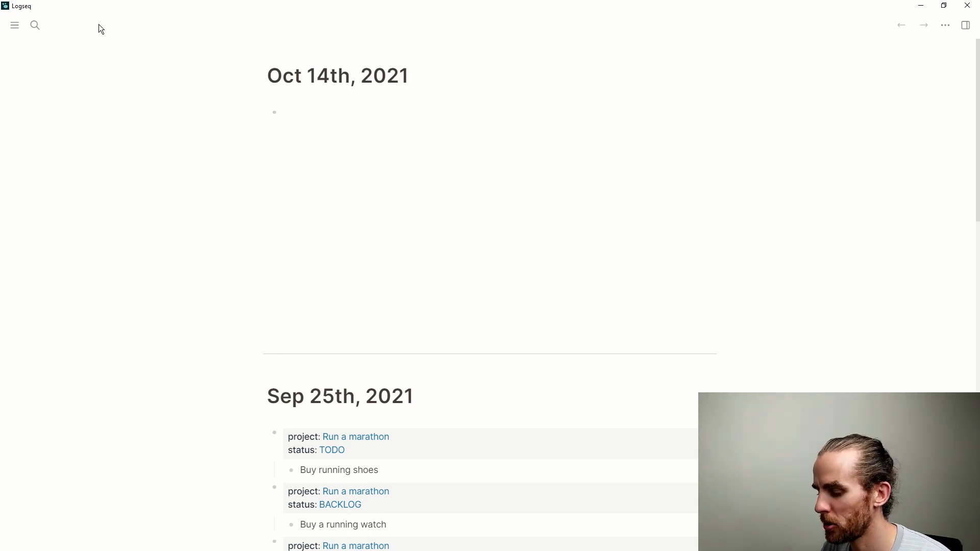
Search the Logseq demo graph for "projec" and open the existing project page.
key("ctrl+k")
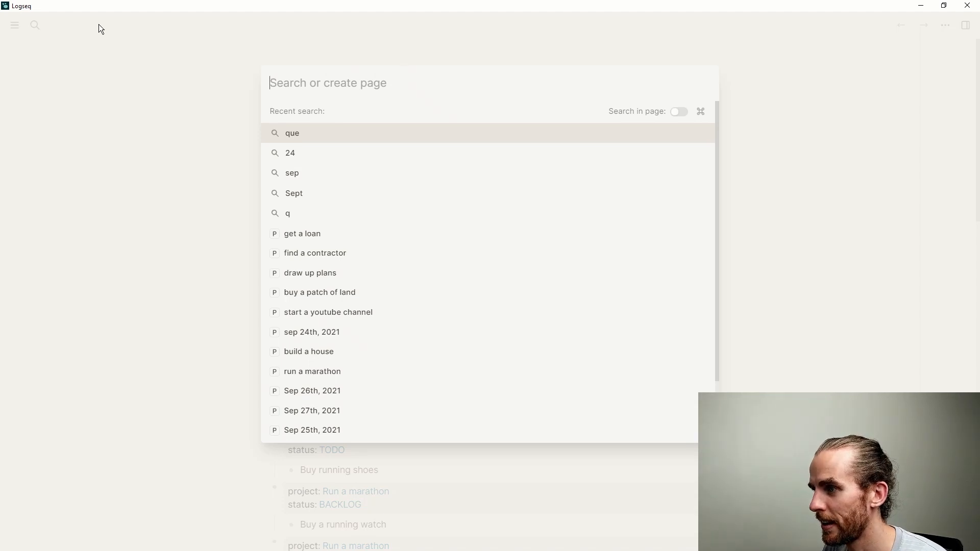
type("projec")
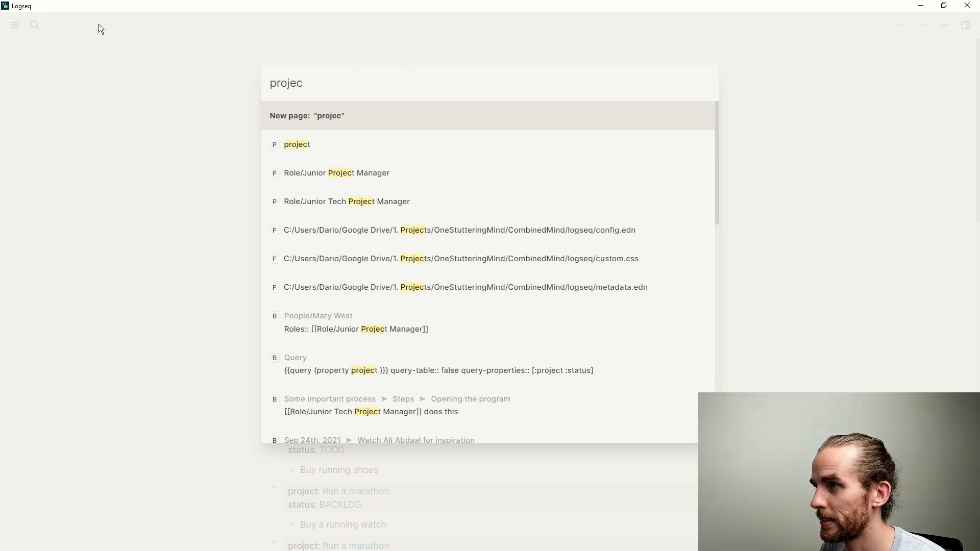
left_click(383, 147)
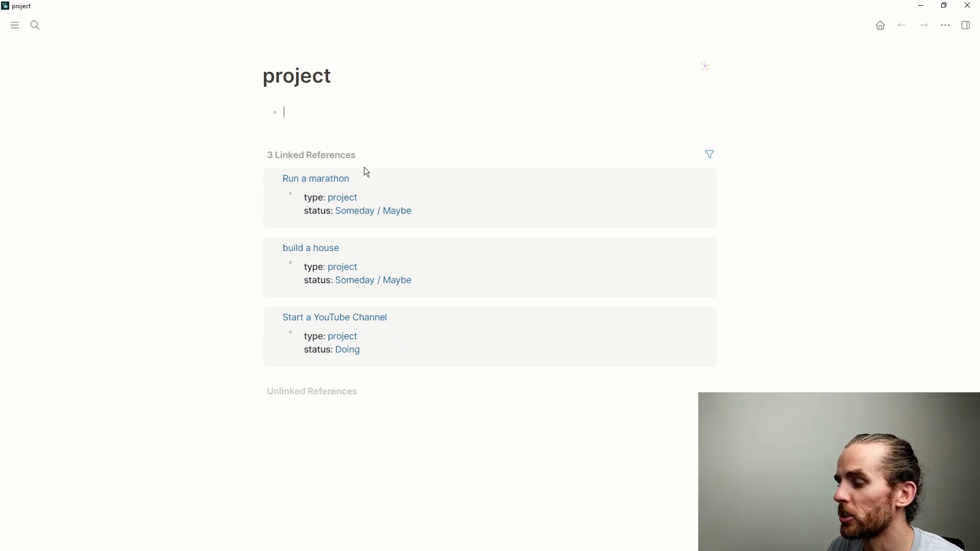
View the Run a marathon page, collapse its linked references, and go back through the project page to the build a house page.
left_click(335, 185)
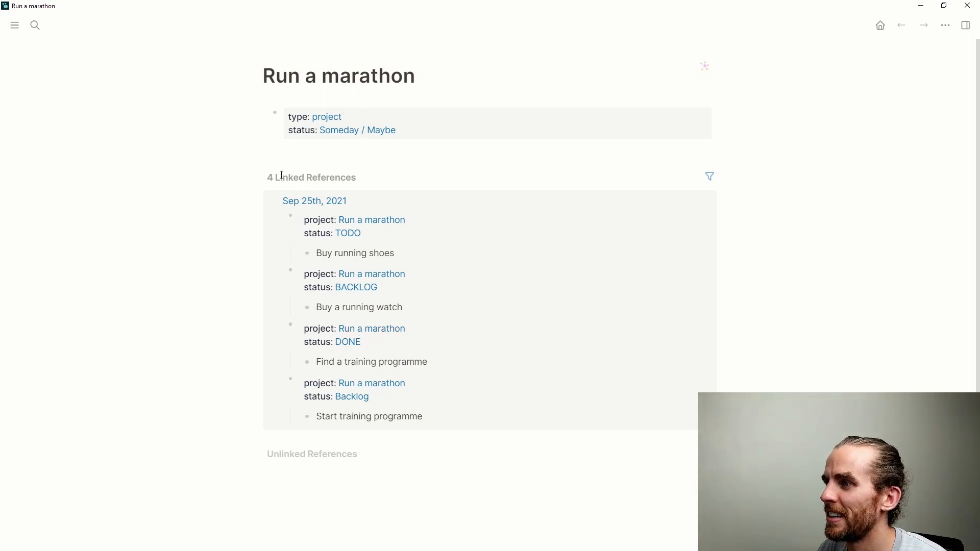
left_click(256, 179)
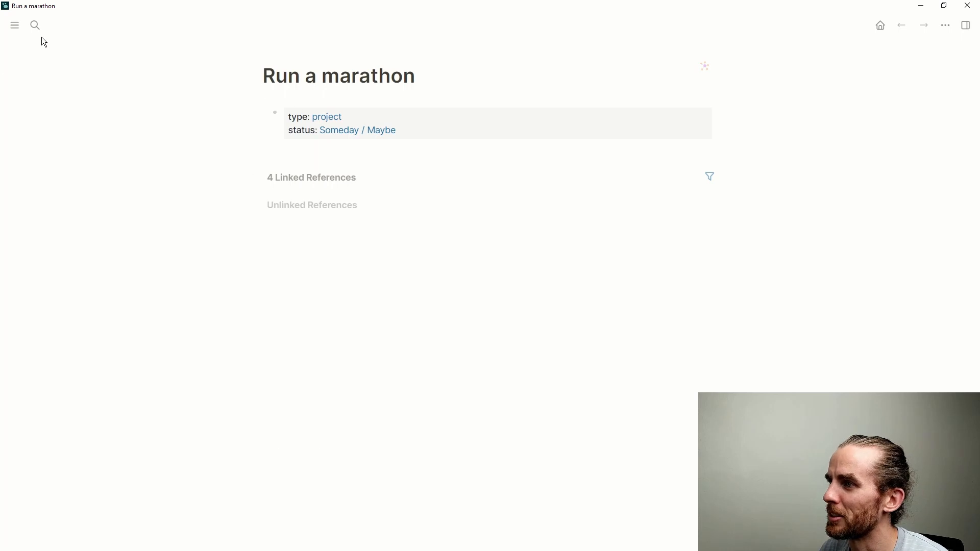
left_click(329, 117)
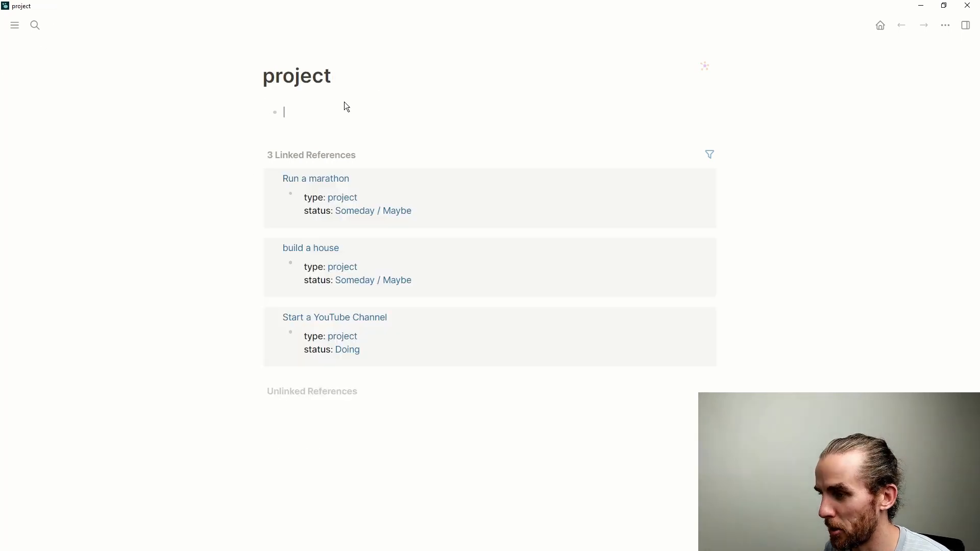
left_click(330, 248)
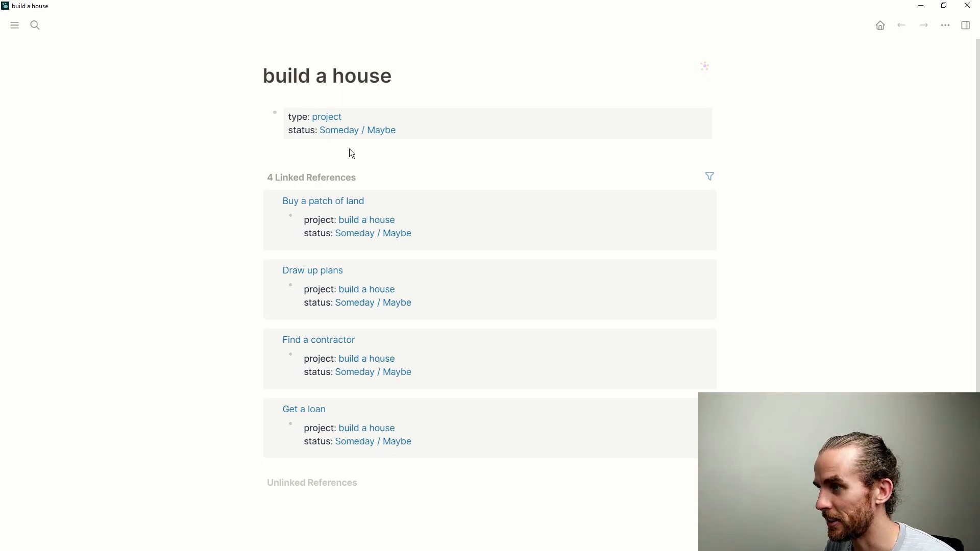
Write "There is more information related to building a house" in the Oct 14th, 2021 journal, correcting the spelling of "information".
key("g")
key("j")
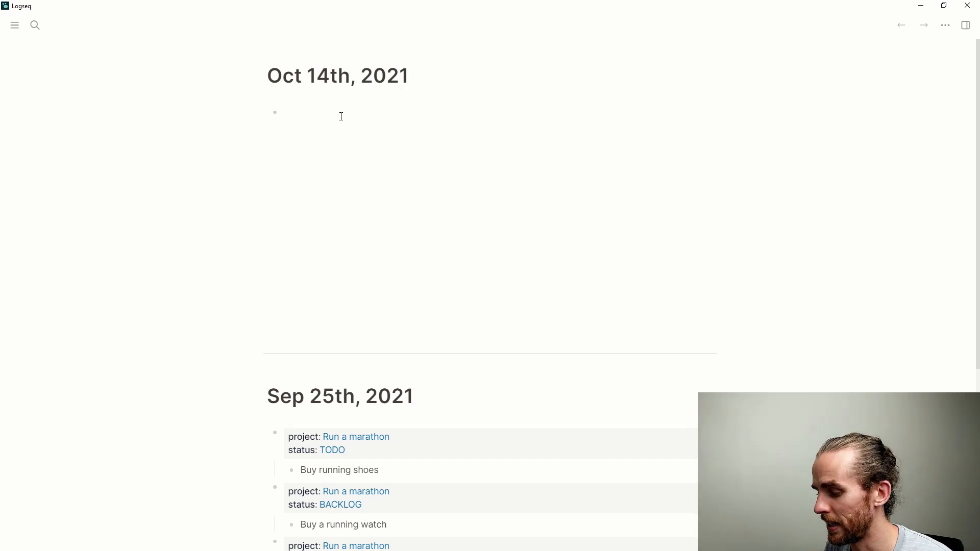
type("There is more i")
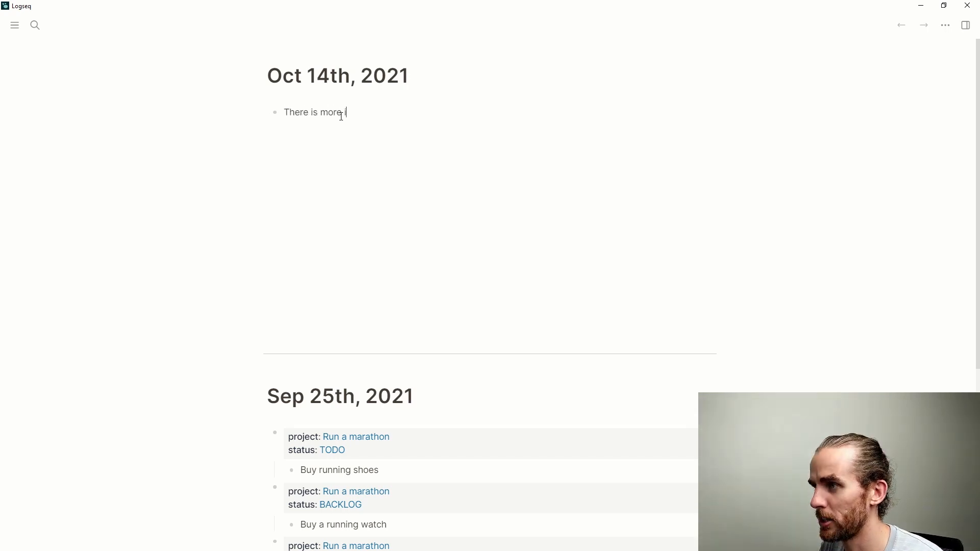
type("nfomaiton ")
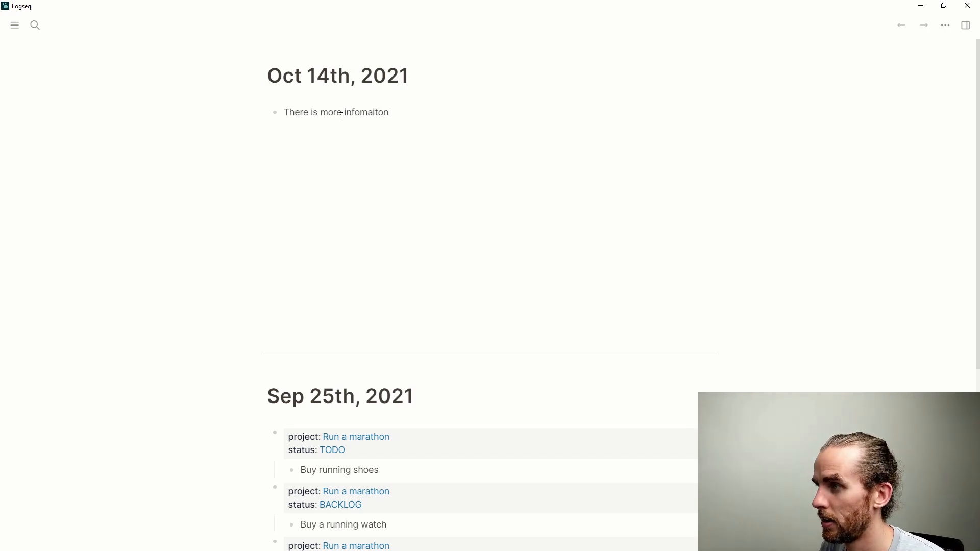
type("relating to building ")
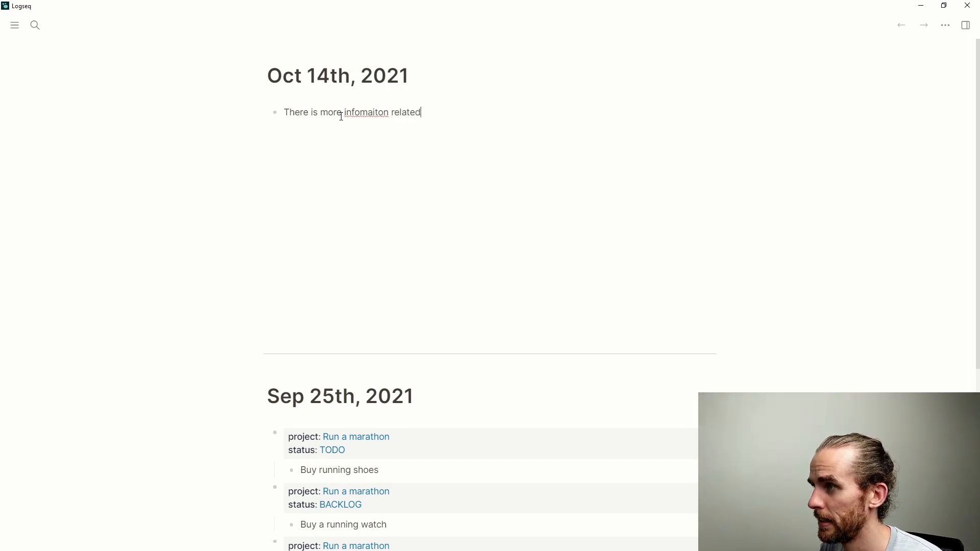
type("a house")
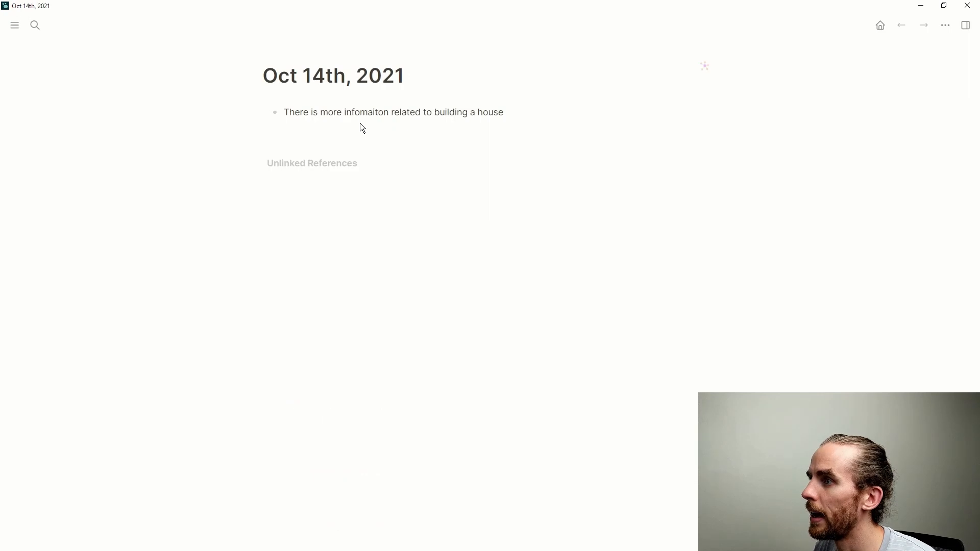
right_click(370, 112)
left_click(384, 123)
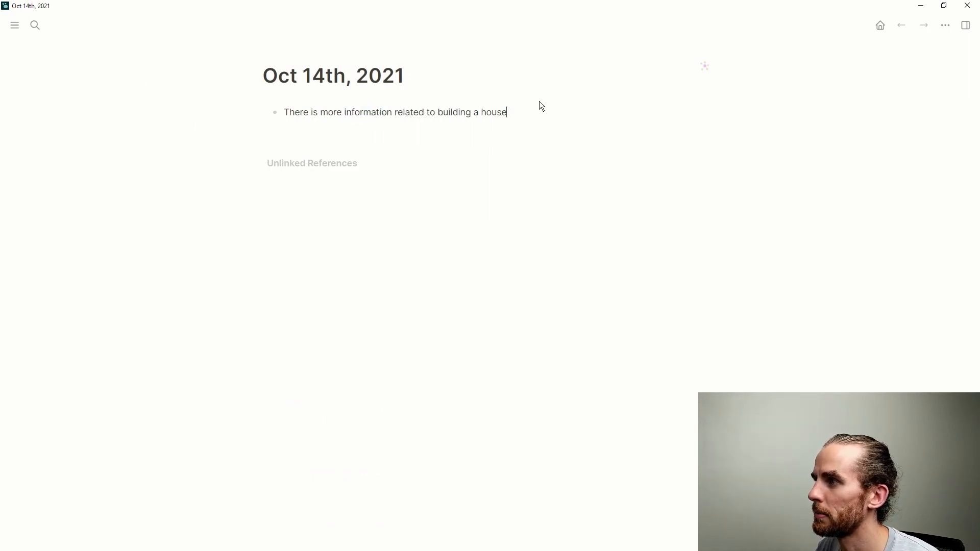
Append a link to the build a house page to the journal note and follow it.
type("[[Buil")
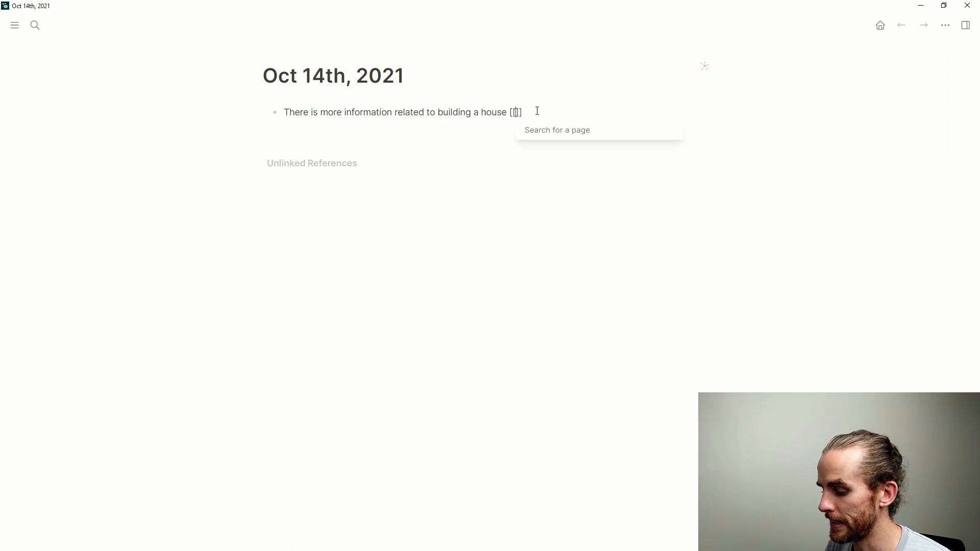
key("Return")
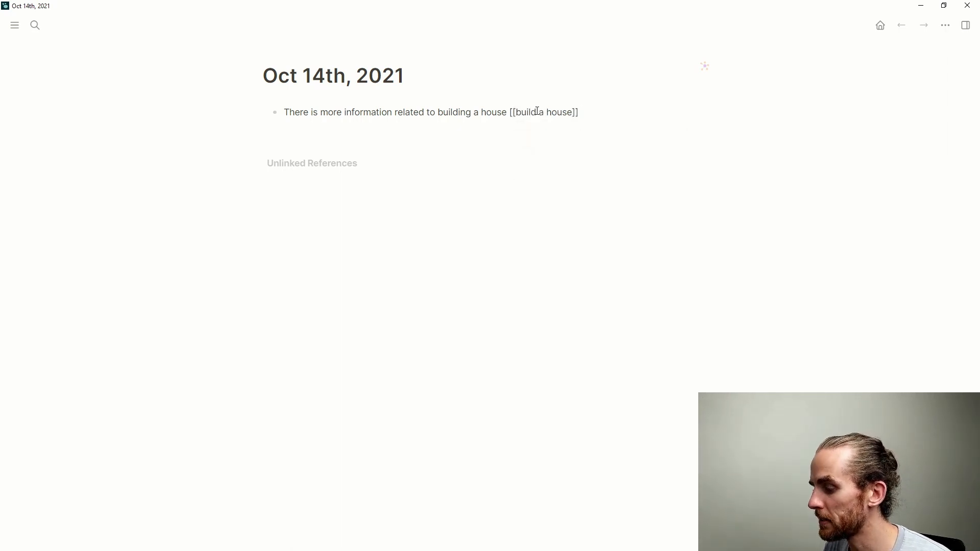
key("Escape")
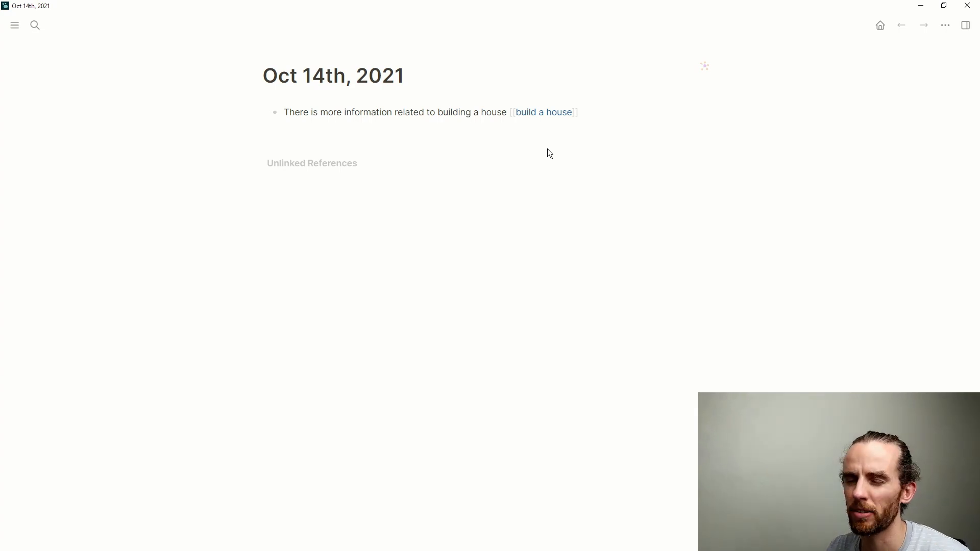
left_click(566, 113)
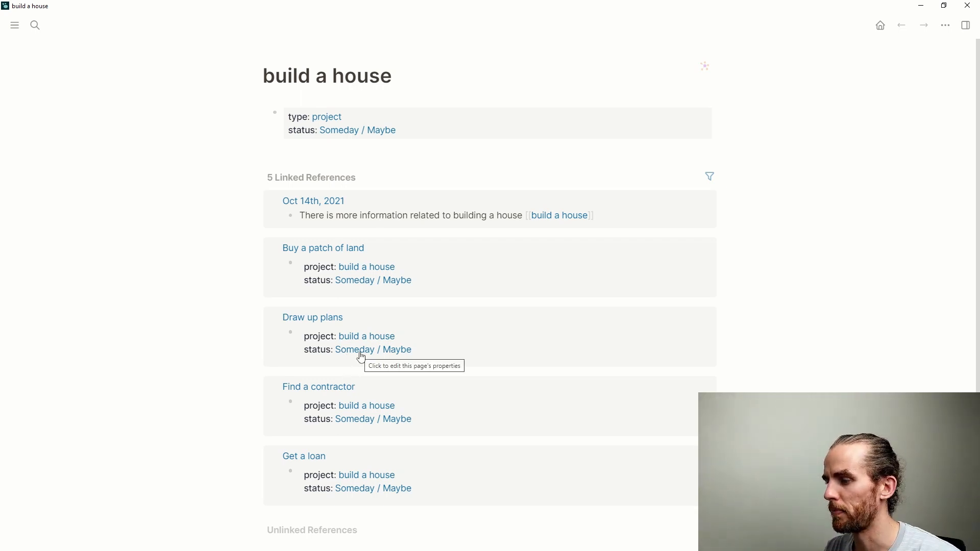
On the Find a contractor page, add a block "this is just a test" with a link to the build a house page.
left_click(337, 388)
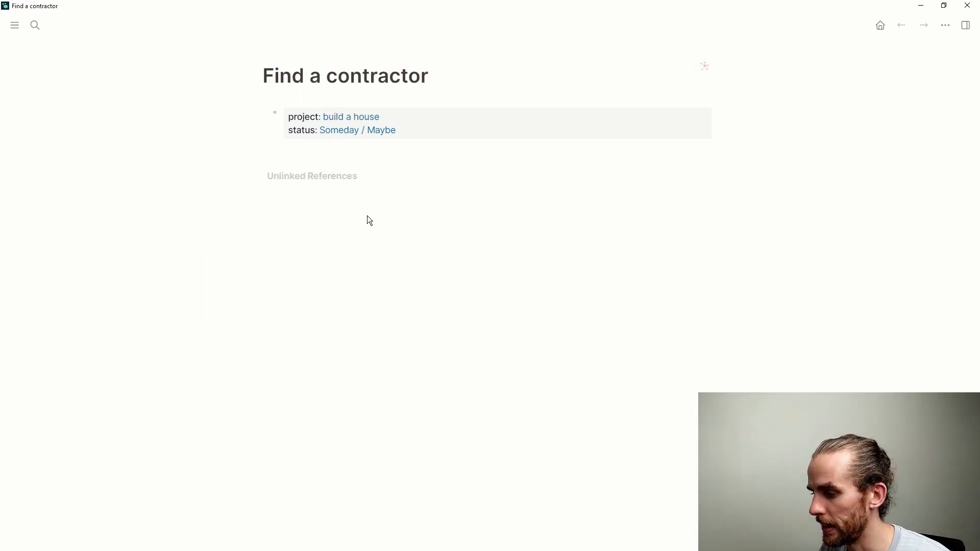
left_click(411, 141)
key("Return")
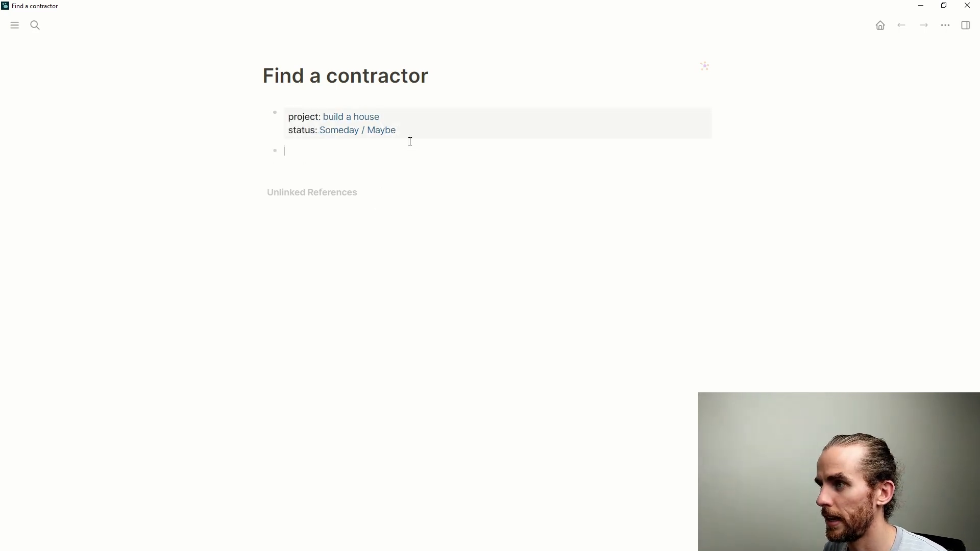
type("this")
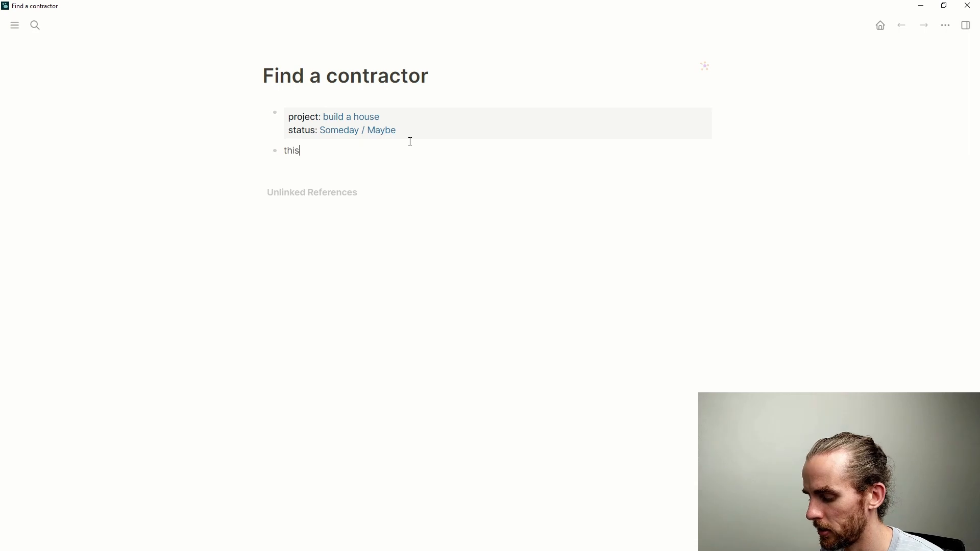
type(" is just a test ")
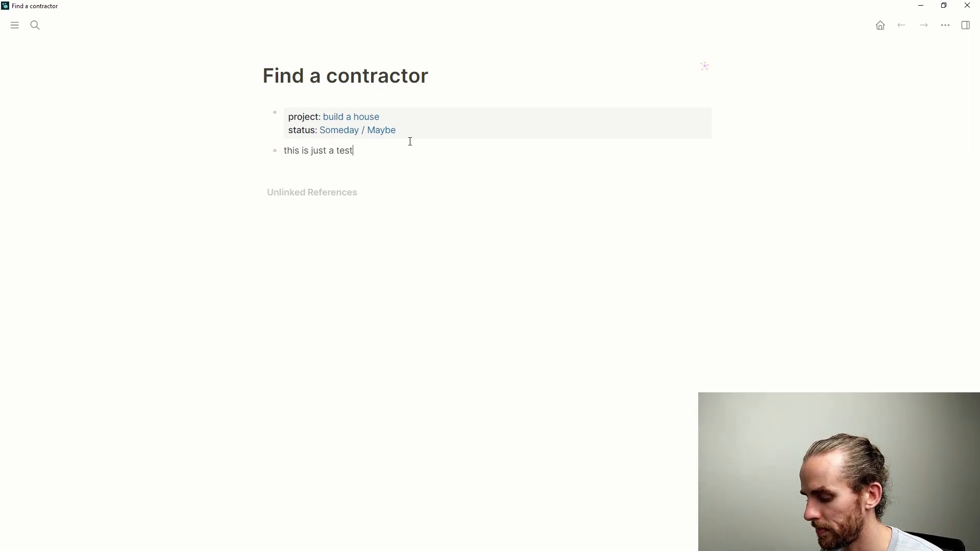
type("[[build")
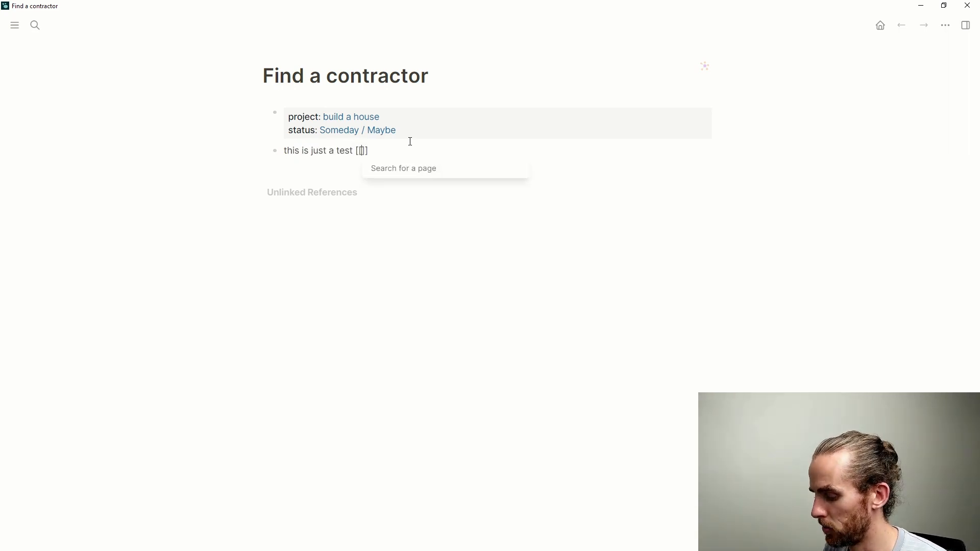
key("Return")
key("Escape")
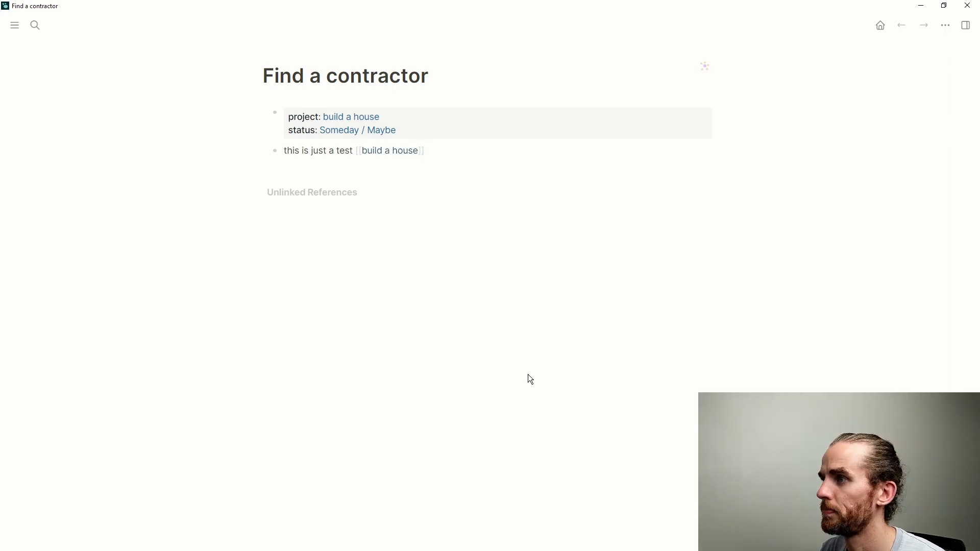
Review the linked references on the build a house page and open the project page from its type property.
left_click(377, 151)
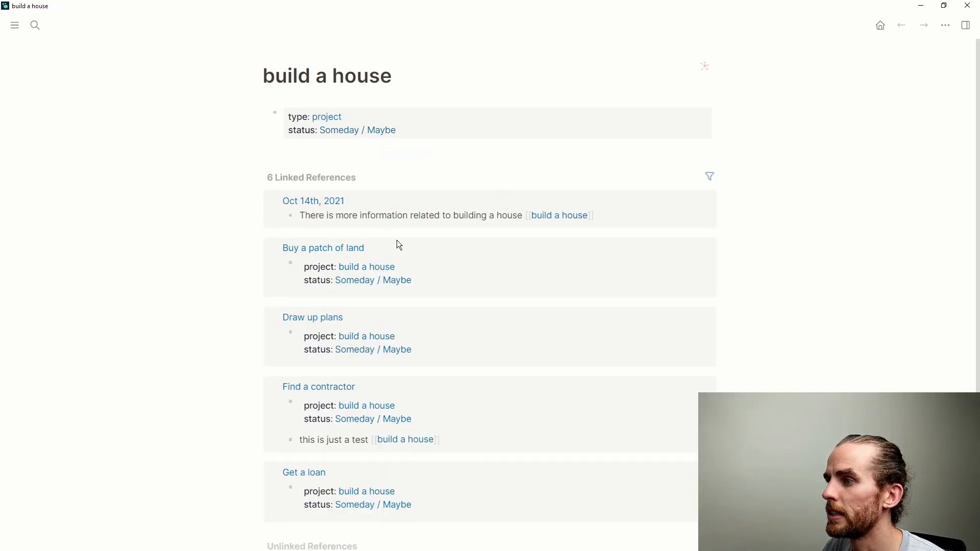
scroll(407, 310, "down", 1)
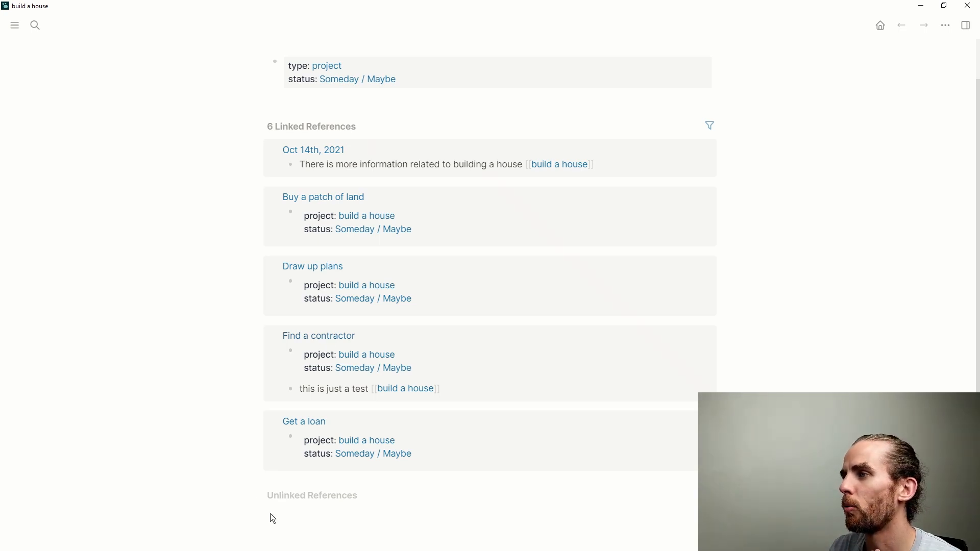
scroll(296, 450, "up", 1)
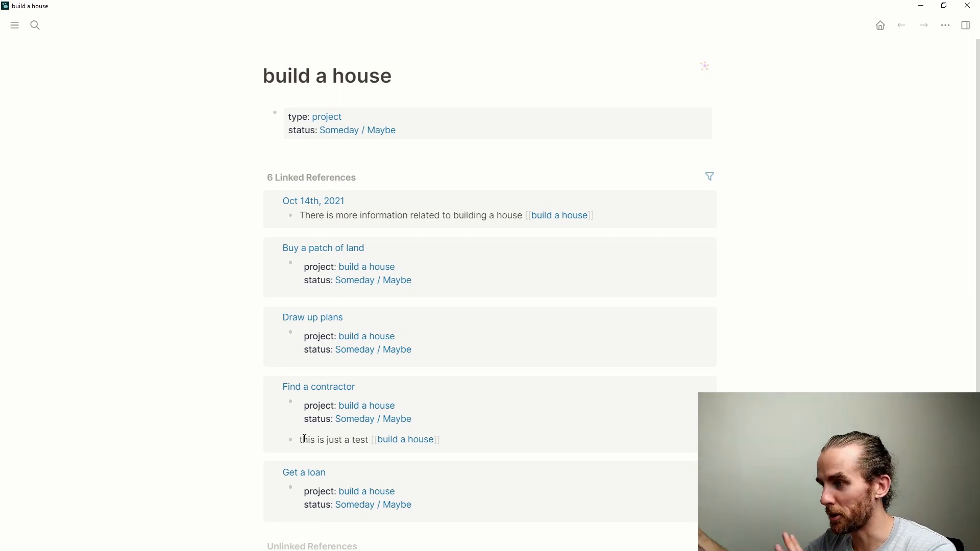
left_click(330, 115)
key("Escape")
left_click(332, 115)
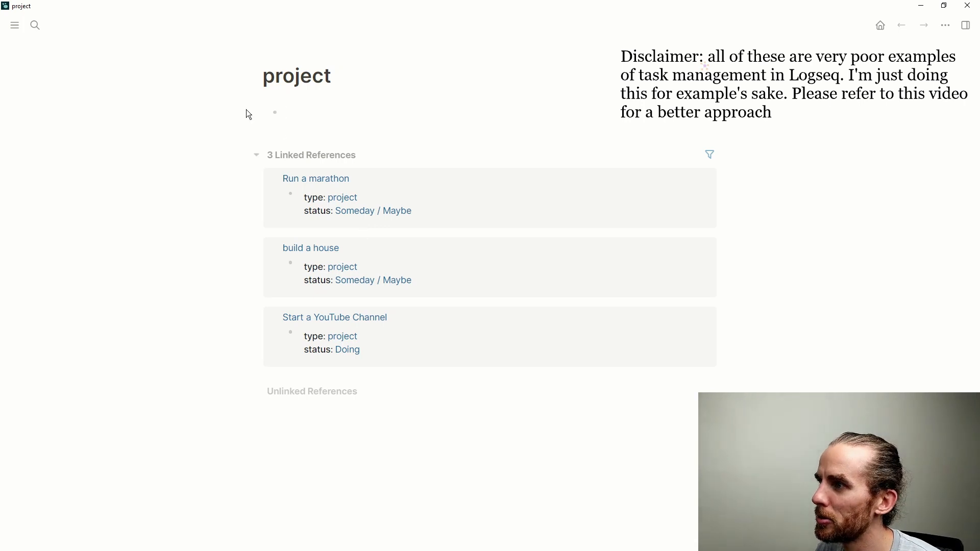
Return to the journals and open the Buy running shoes task's project and status properties for editing under Sep 25th, 2021.
key("g")
key("j")
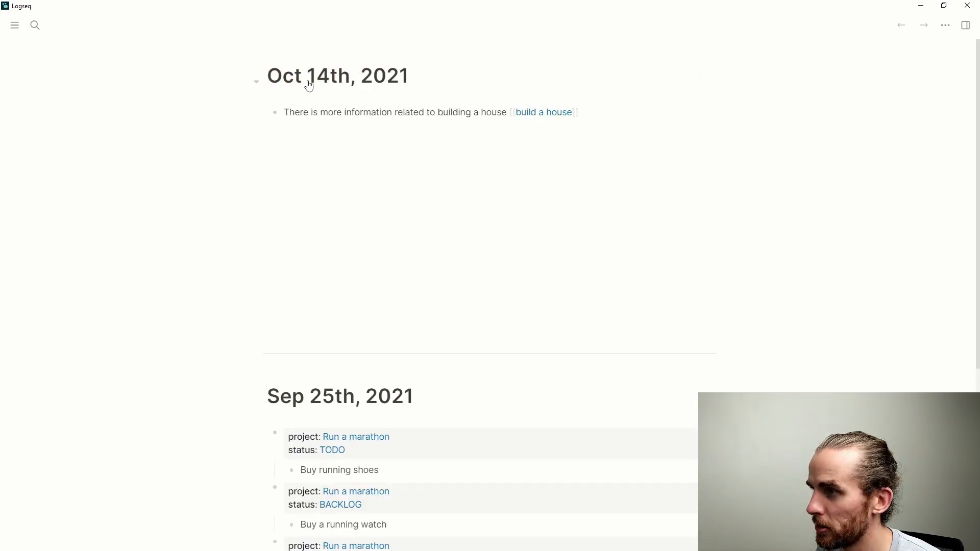
scroll(309, 110, "down", 3)
scroll(308, 121, "down", 2)
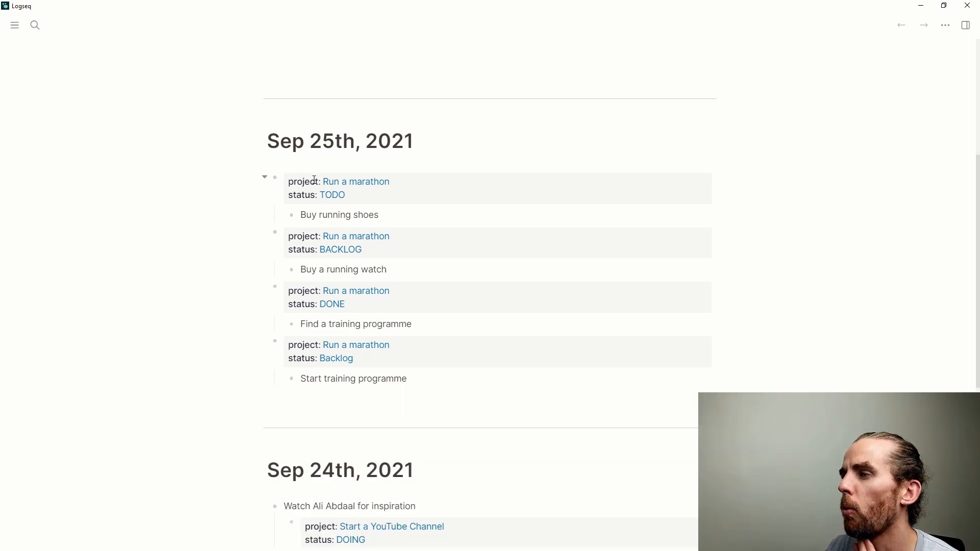
left_click(371, 191)
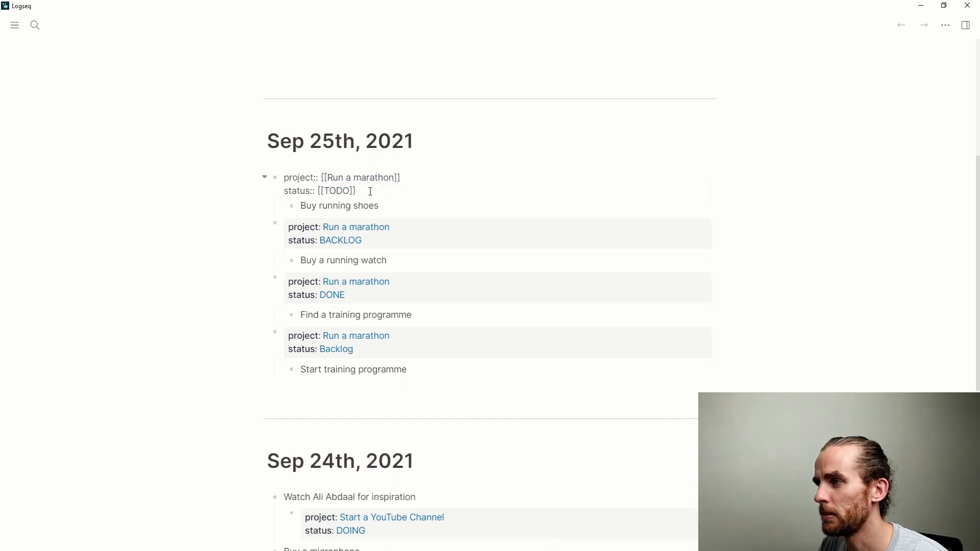
Add a type property linked to a task page to the Buy running shoes task under Sep 25th, 2021.
key("shift+Return")
type("type")
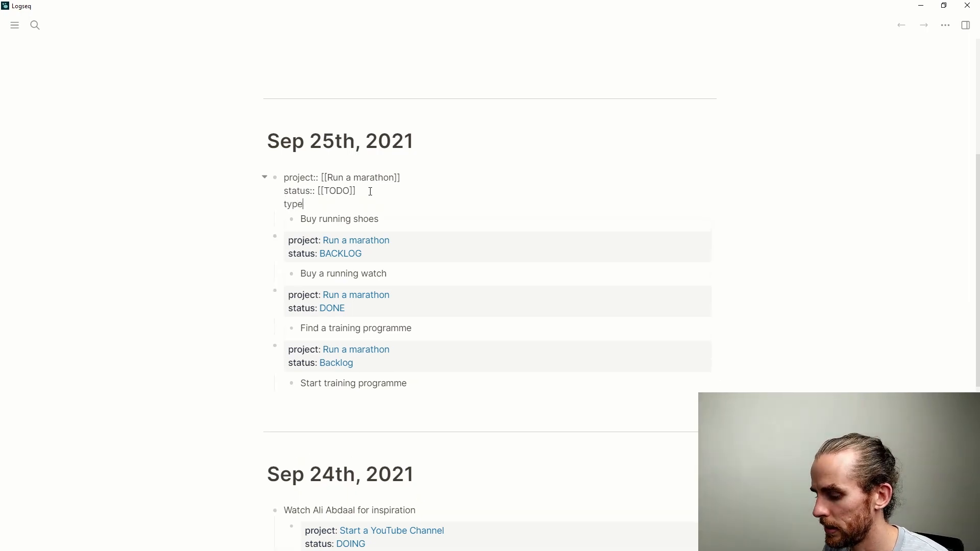
type(":: ")
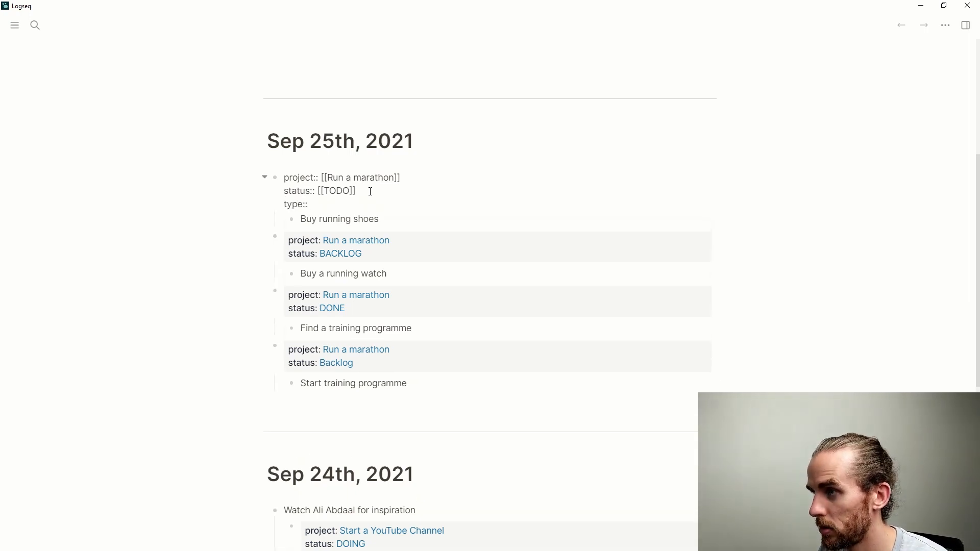
type("[[task")
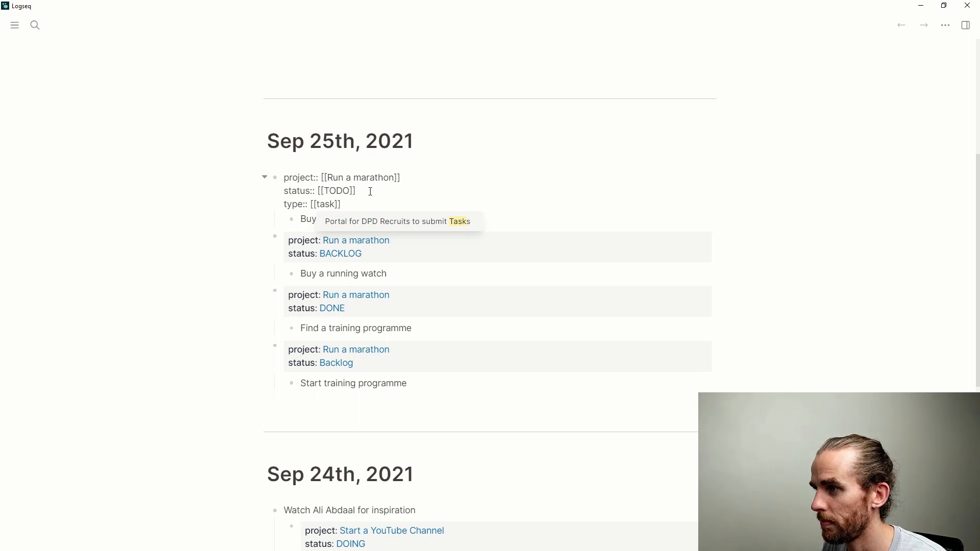
key("Escape")
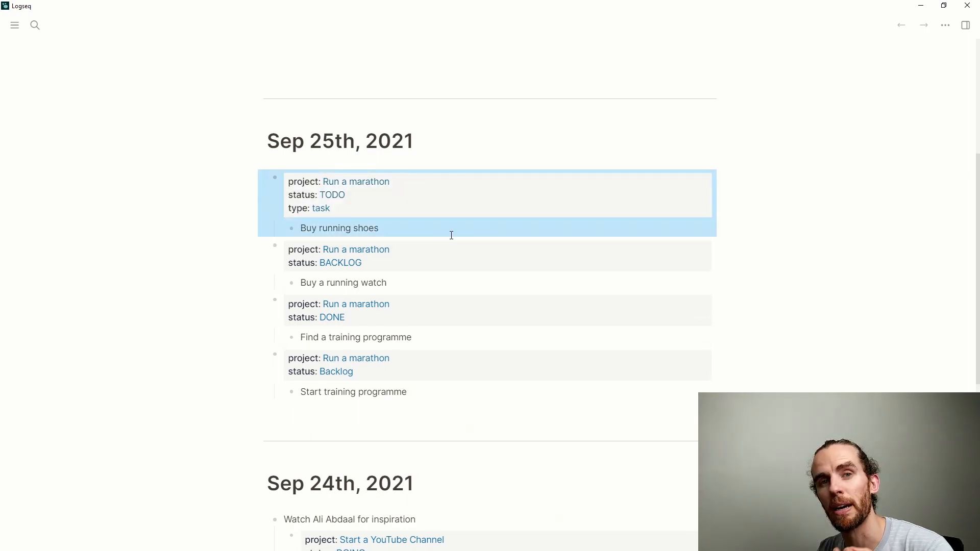
left_click(784, 252)
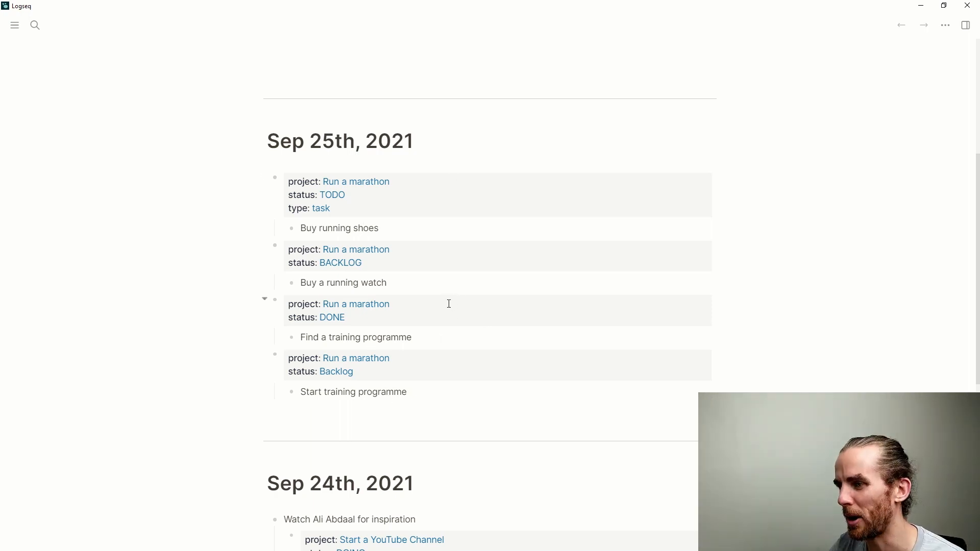
Review the tasks under Sep 25th and Sep 24th, 2021, and open the Start a YouTube Channel project page.
scroll(449, 304, "down", 2)
scroll(449, 303, "down", 3)
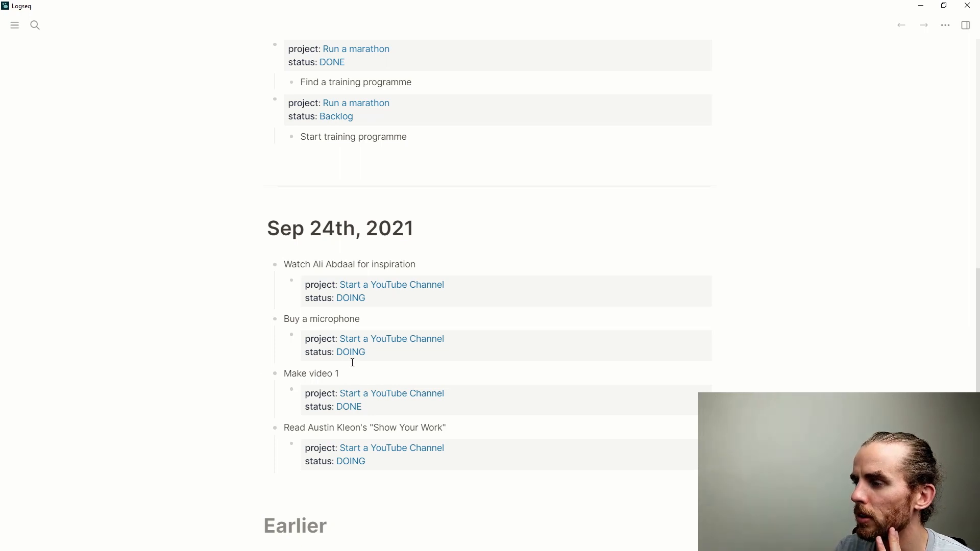
scroll(353, 363, "up", 4)
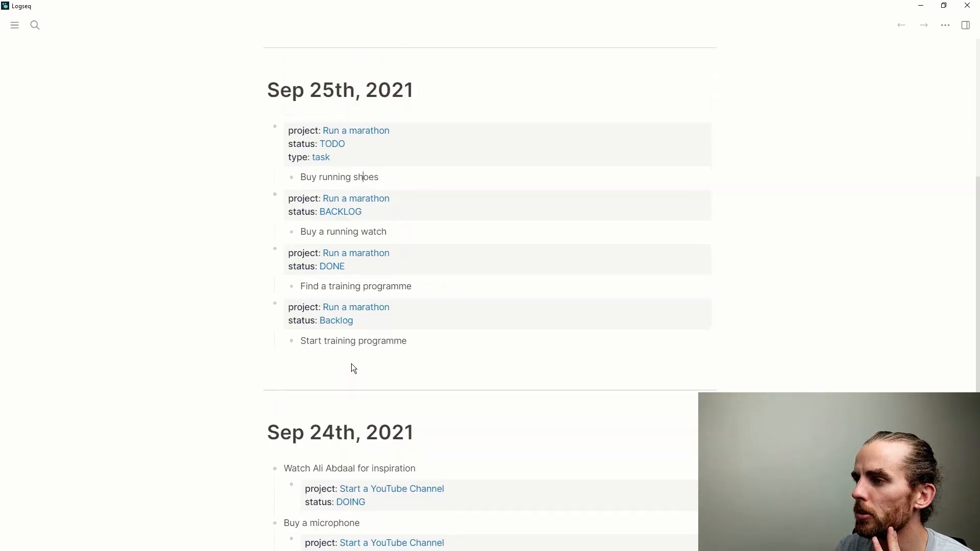
left_click(397, 490)
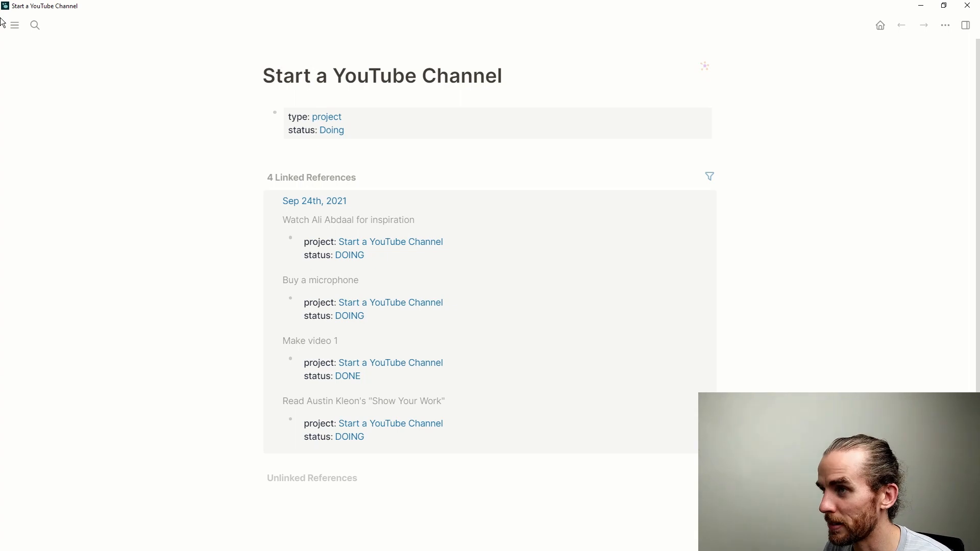
key("ctrl+k")
type("buil")
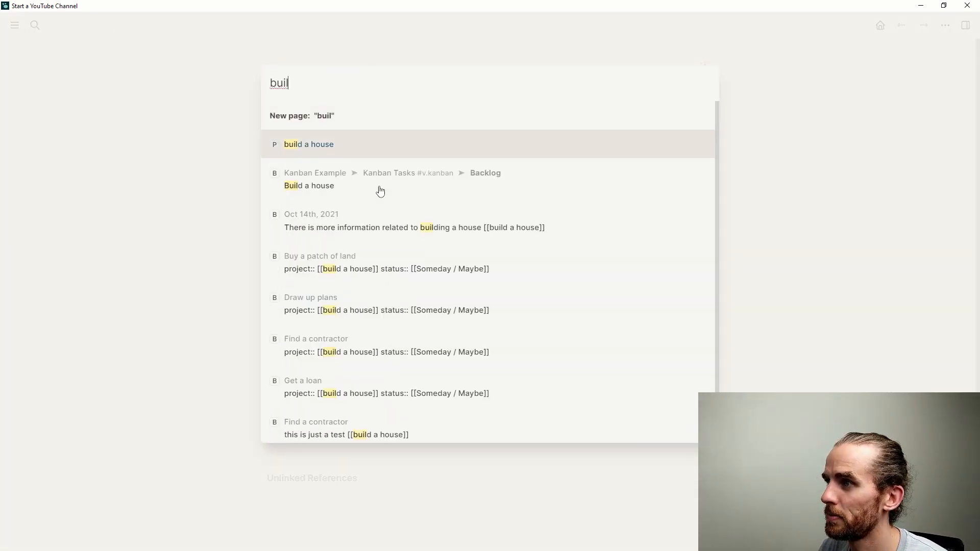
key("Escape")
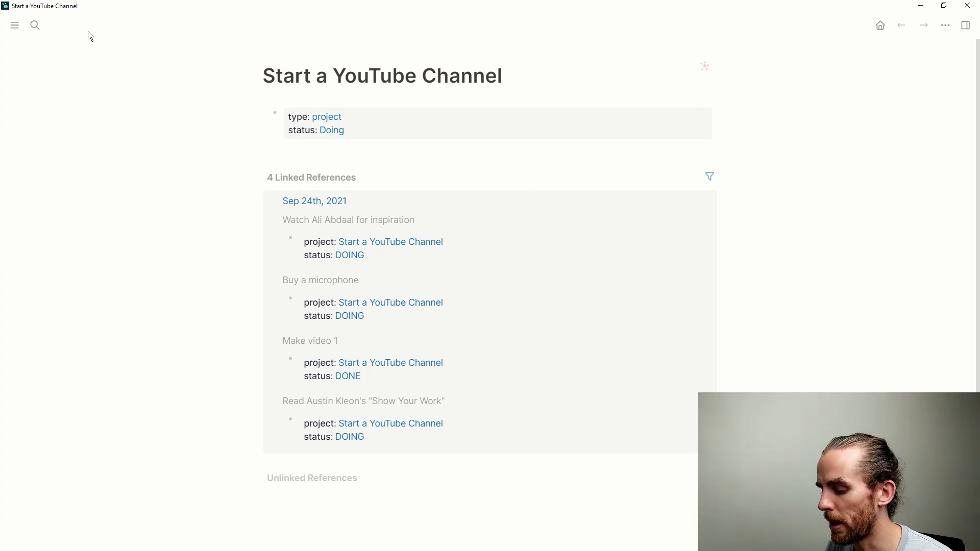
Search for "run a" and open the Run a marathon page.
key("ctrl+k")
type("run a")
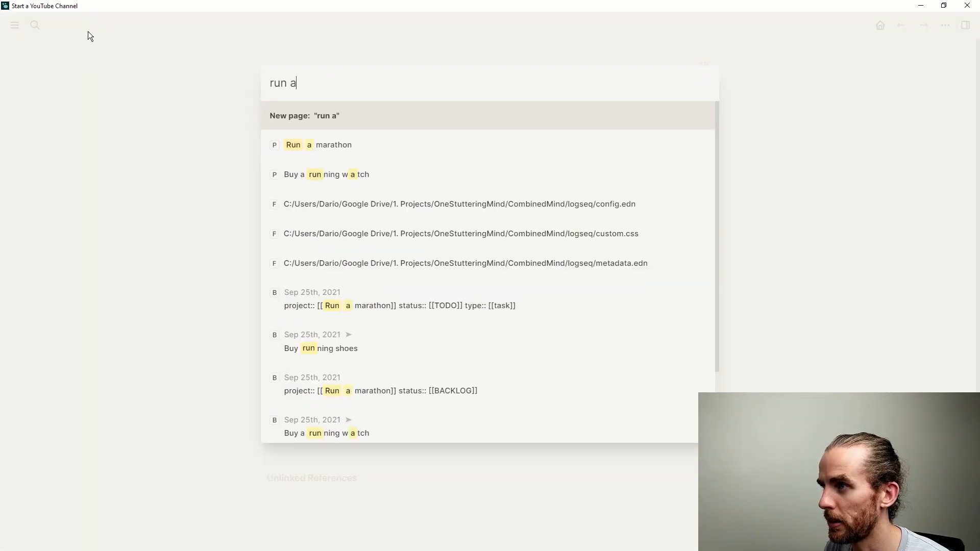
left_click(299, 147)
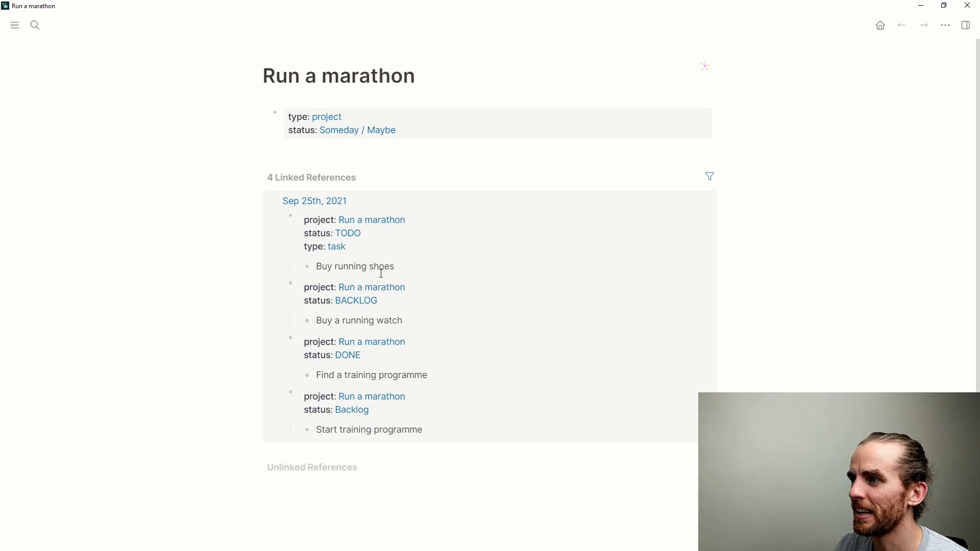
Collapse and re-expand the Buy running shoes reference, and view the filter for the page's linked references.
left_click(281, 218)
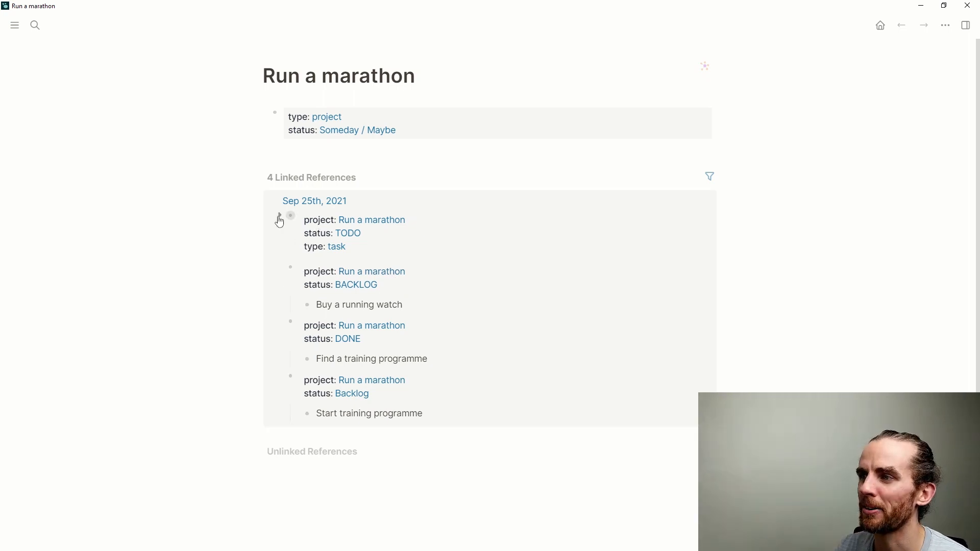
left_click(280, 216)
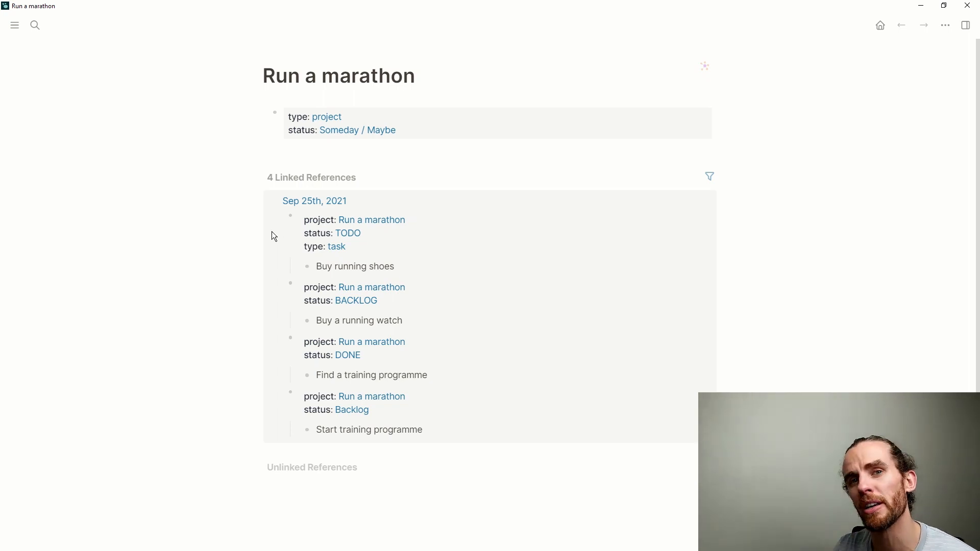
left_click(710, 178)
left_click(706, 78)
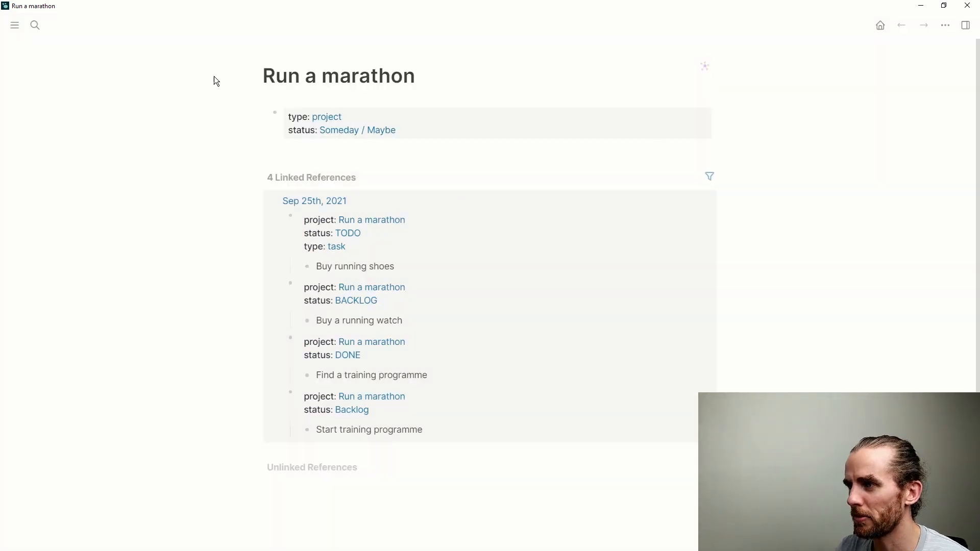
Search for "Build", open the build a house page and open its Buy a patch of land reference alongside it.
key("ctrl+k")
type("Build")
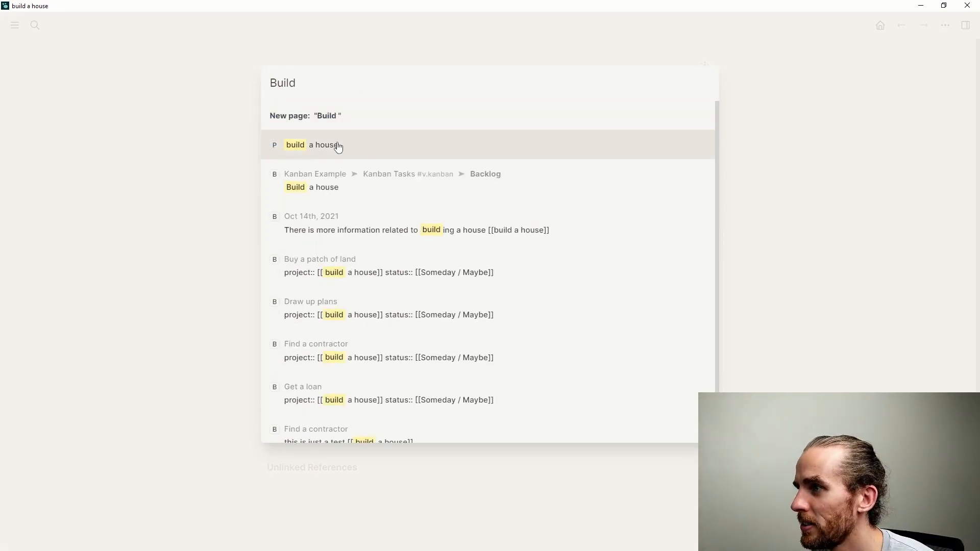
left_click(337, 145)
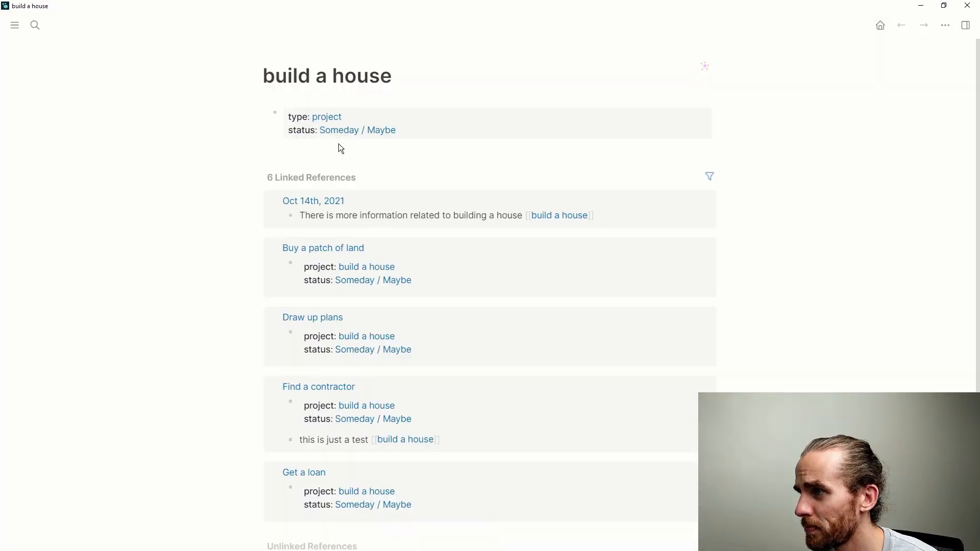
left_click(345, 251, "shift")
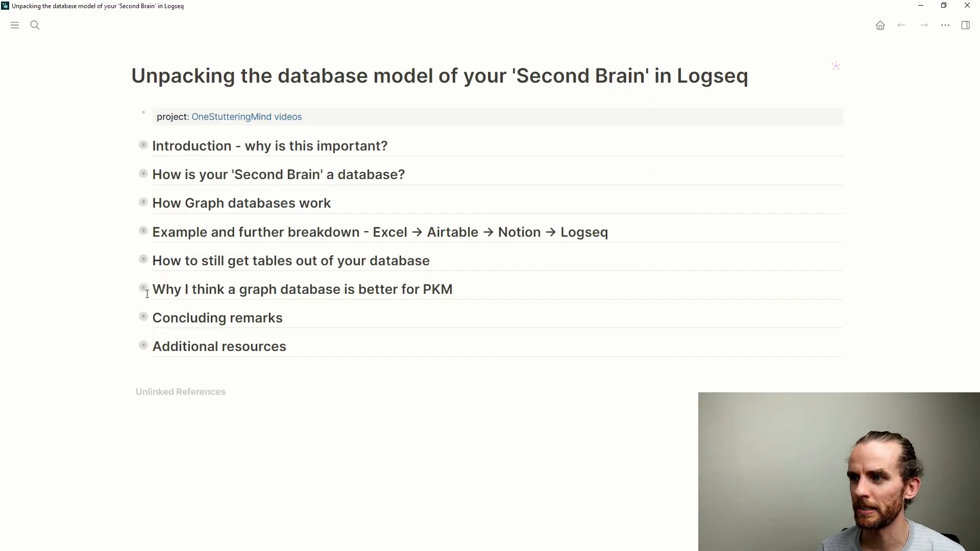
Expand the outline's "How to still get tables out of your database" section and the Articles query on the Query page.
left_click(129, 261)
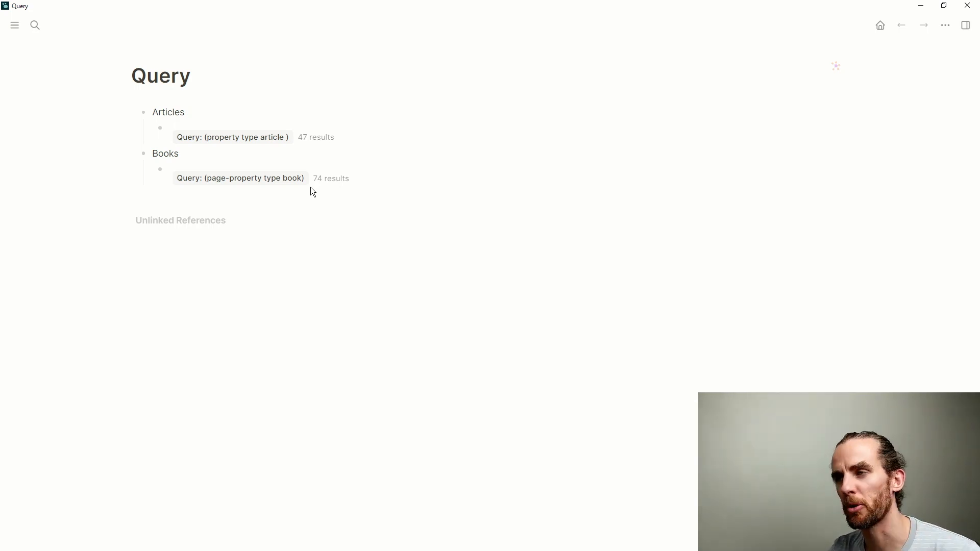
left_click(163, 137)
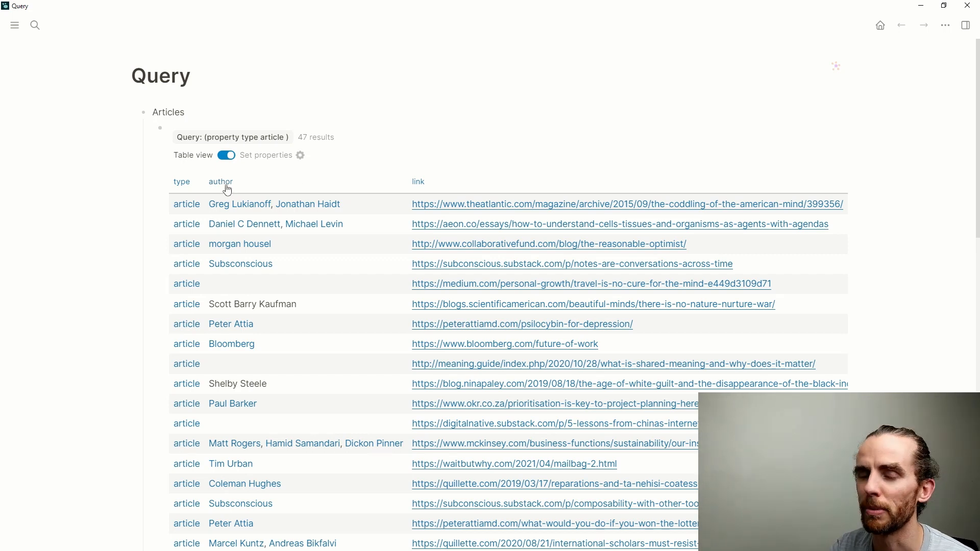
Hide the date, recommended-by, publisher, title, link and tags properties in the Articles query table.
left_click(300, 157)
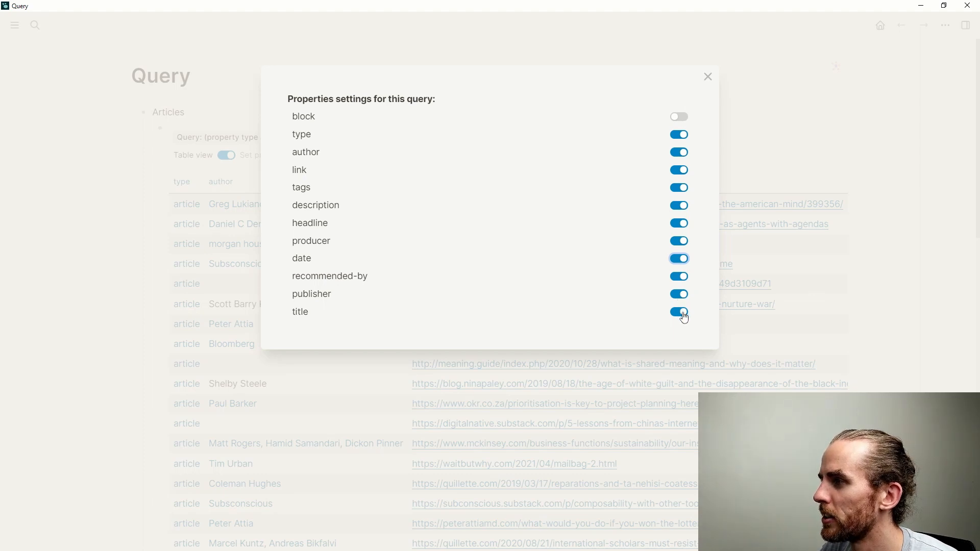
left_click(680, 277)
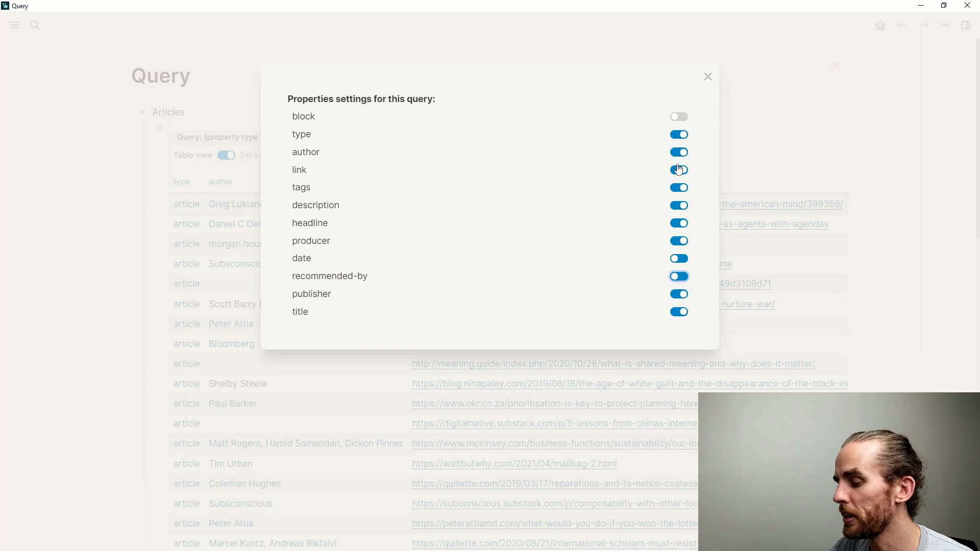
left_click(682, 193)
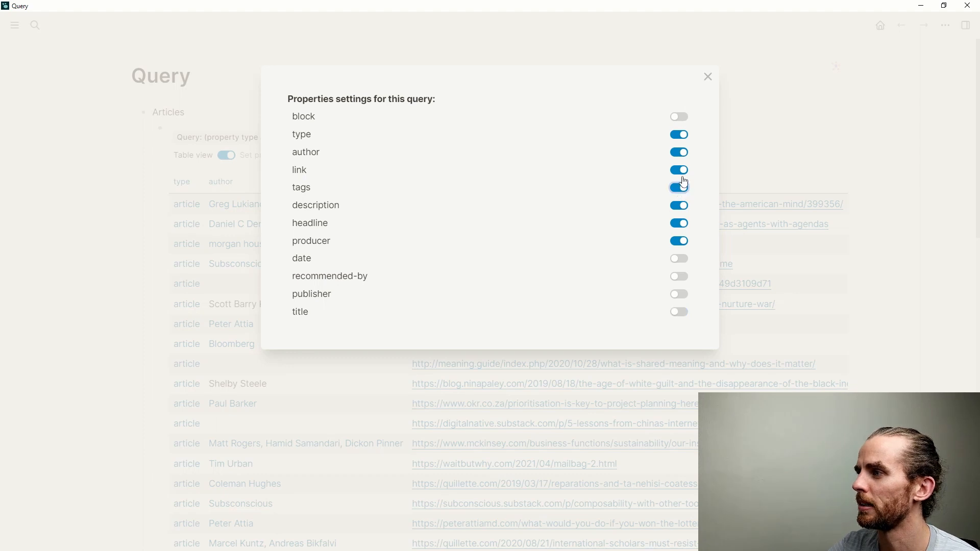
left_click(684, 172)
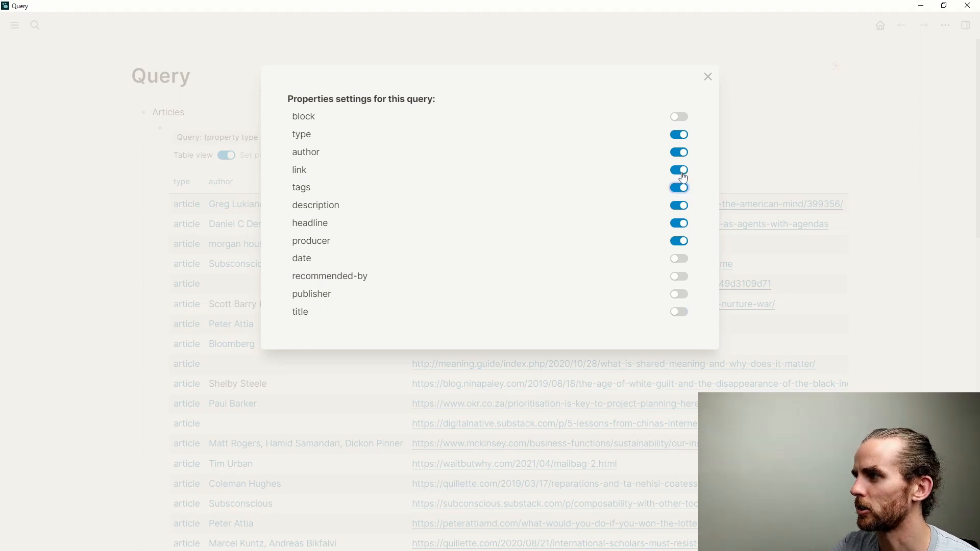
left_click(687, 189)
left_click(913, 241)
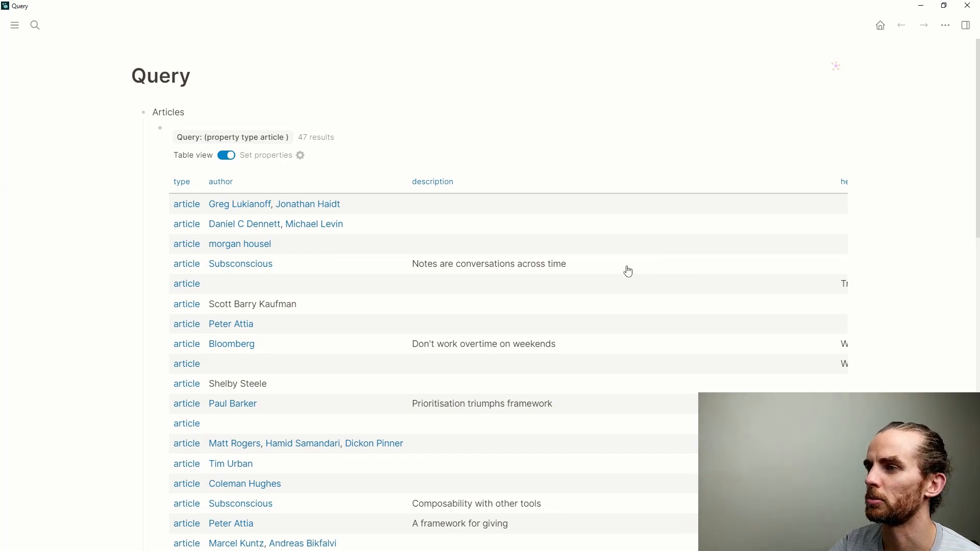
Open the "Composability with other tools" article block beside the Articles table and show its properties in edit mode.
scroll(628, 271, "down", 2)
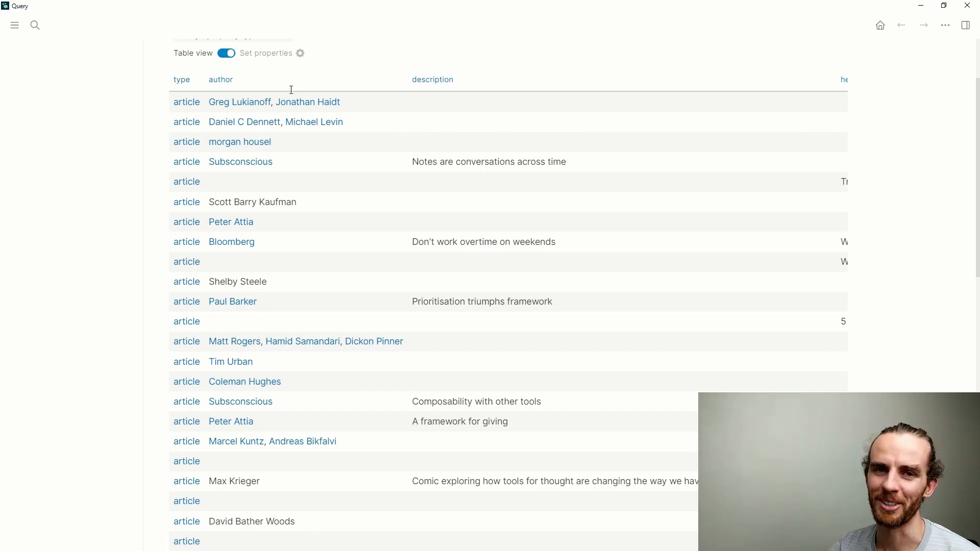
scroll(200, 115, "up", 1)
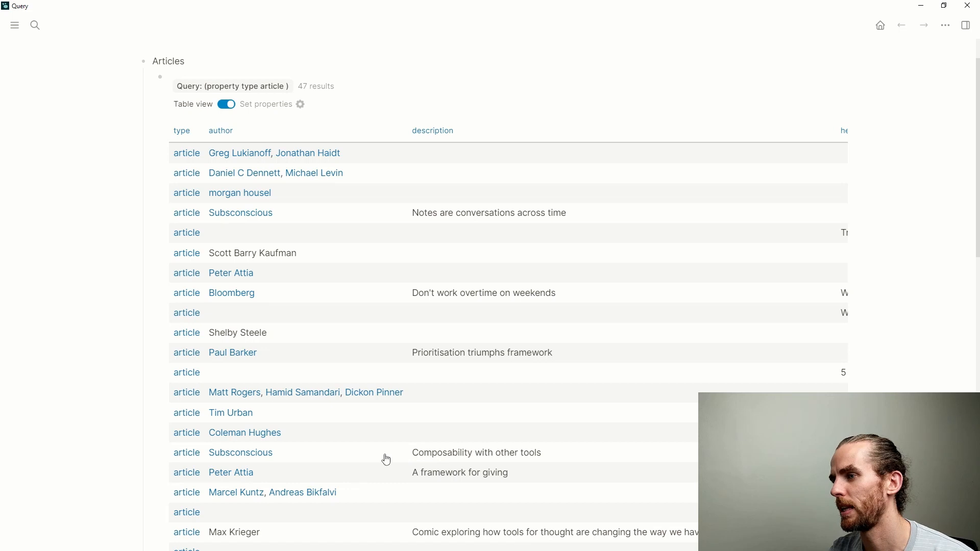
key("t")
key("r")
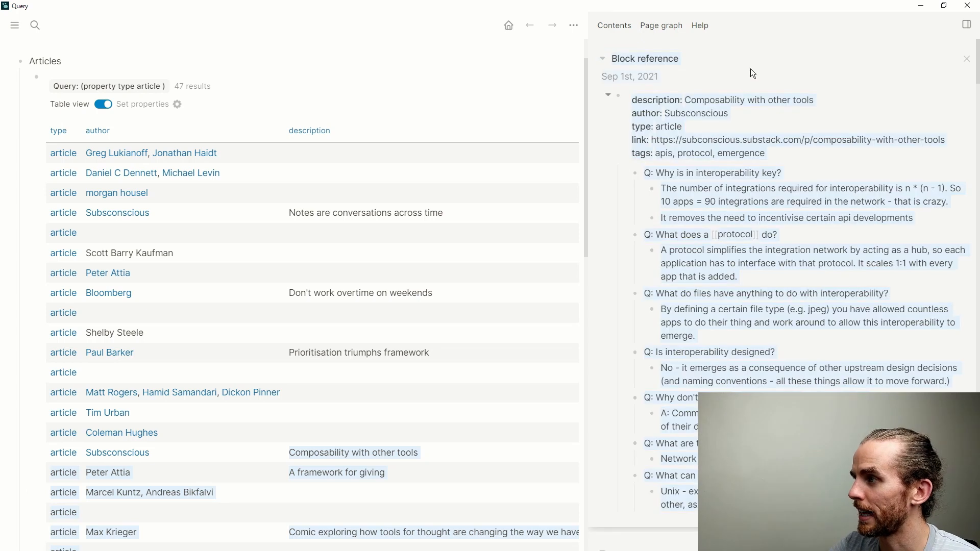
key("Return")
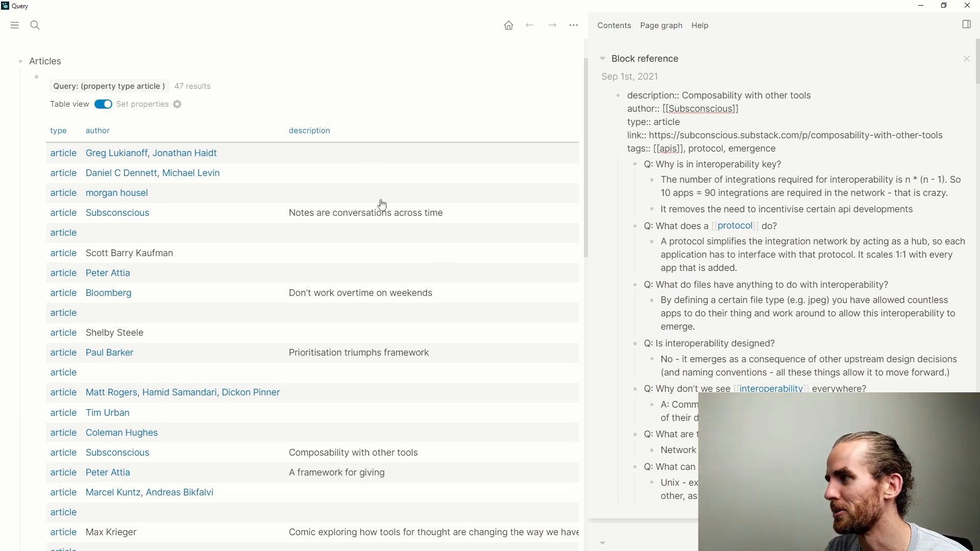
Collapse the Articles query results and expand the Books query results to view the book pages.
left_click(40, 88)
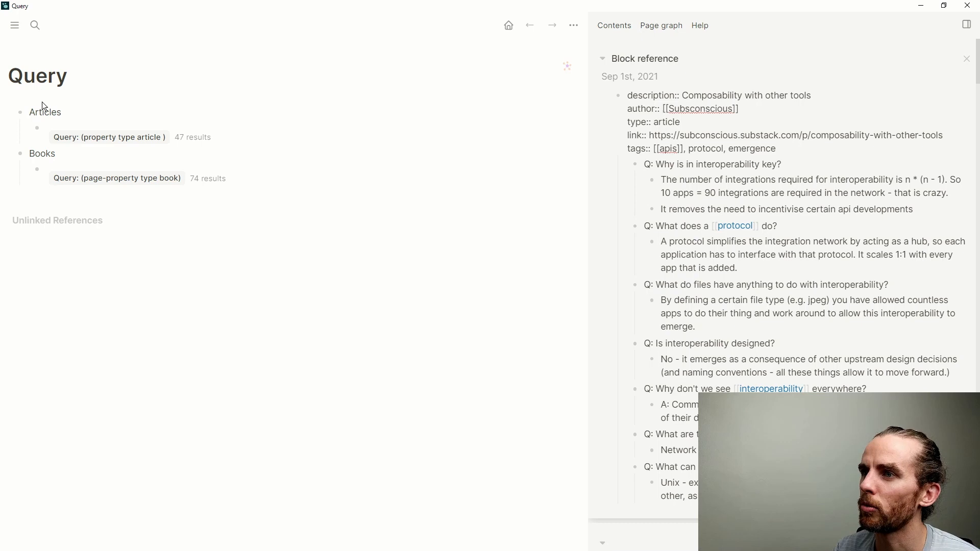
left_click(39, 181)
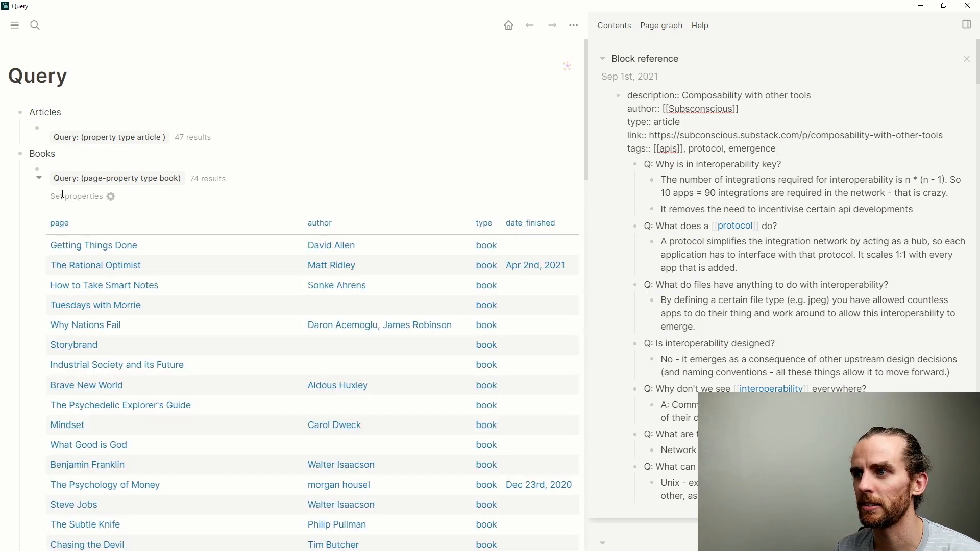
left_click(100, 179)
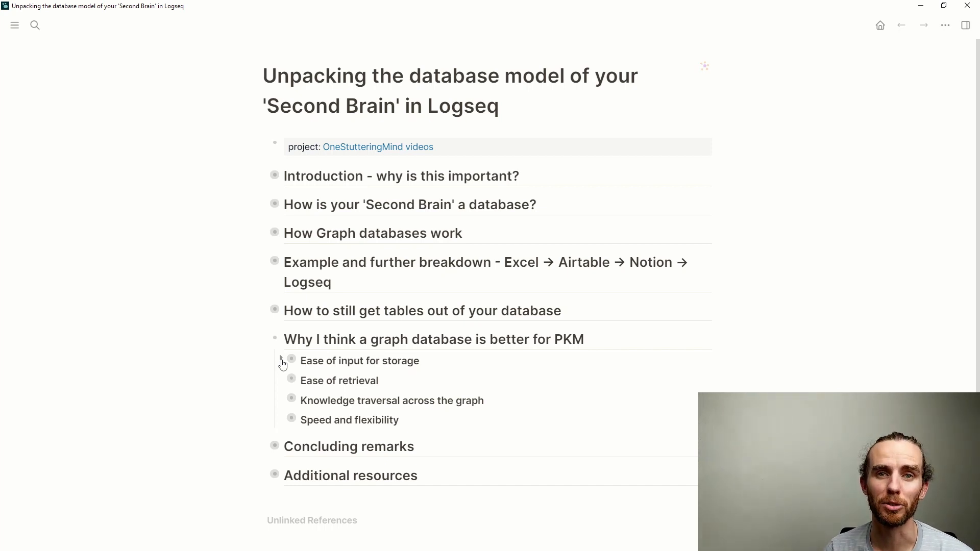
Expand the four points under "Why I think a graph database is better for PKM" and the Additional resources section.
left_click(281, 359)
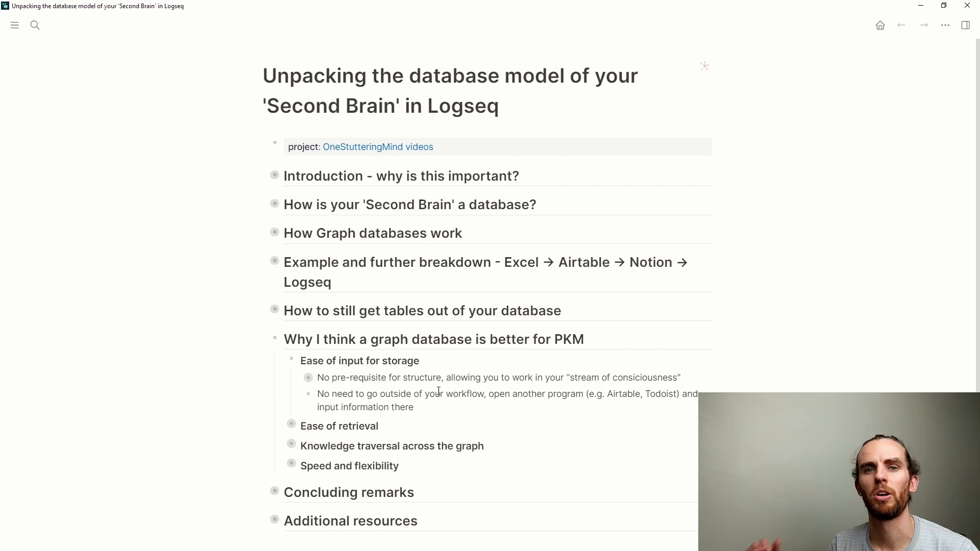
left_click(282, 423)
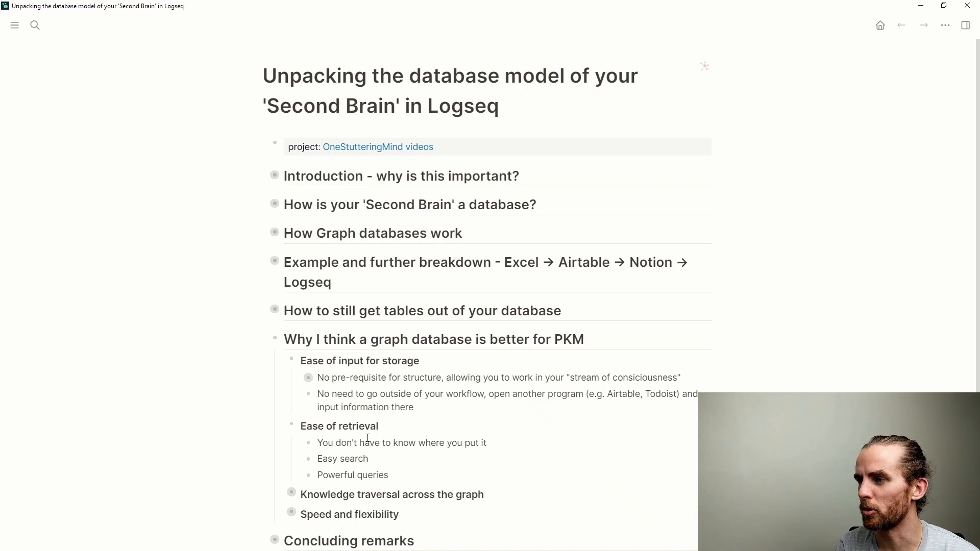
scroll(368, 438, "down", 3)
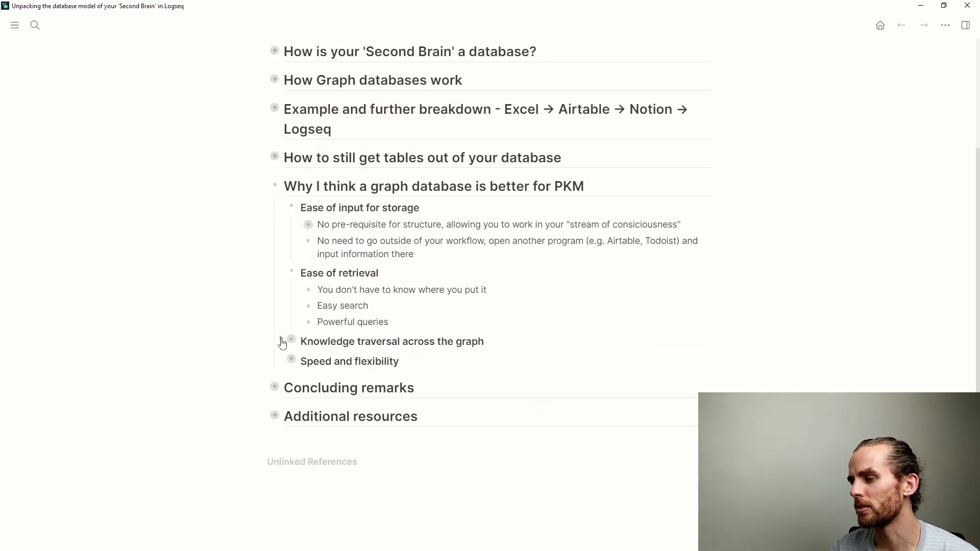
left_click(281, 340)
scroll(301, 351, "down", 1)
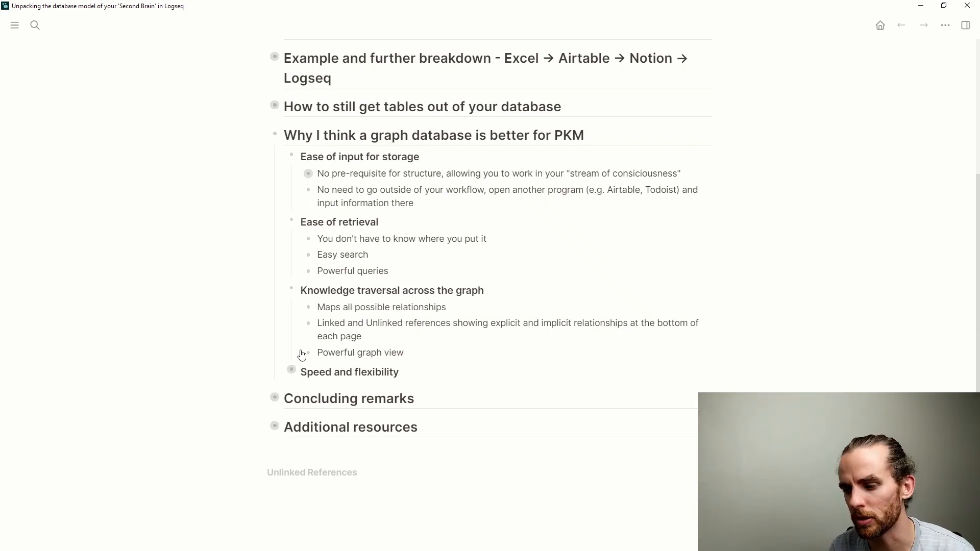
left_click(281, 369)
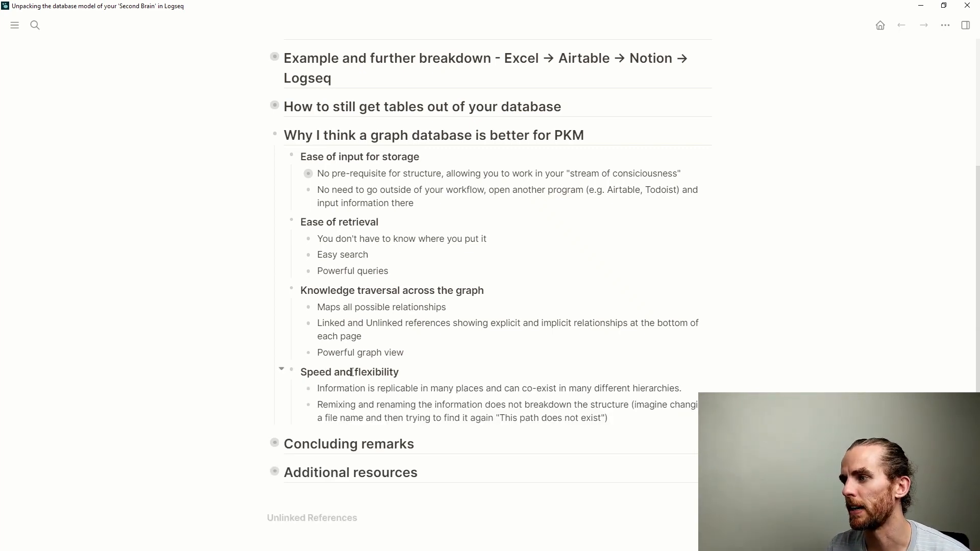
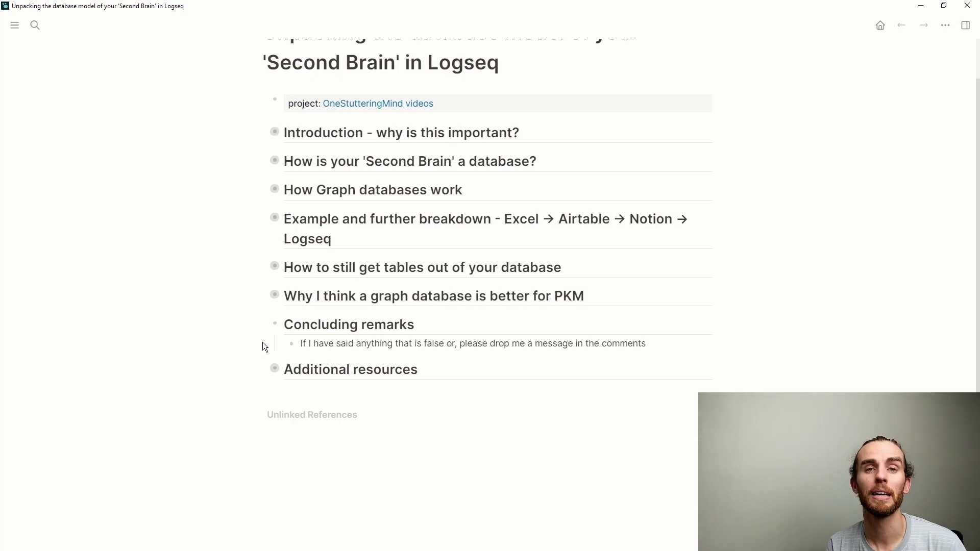
left_click(266, 370)
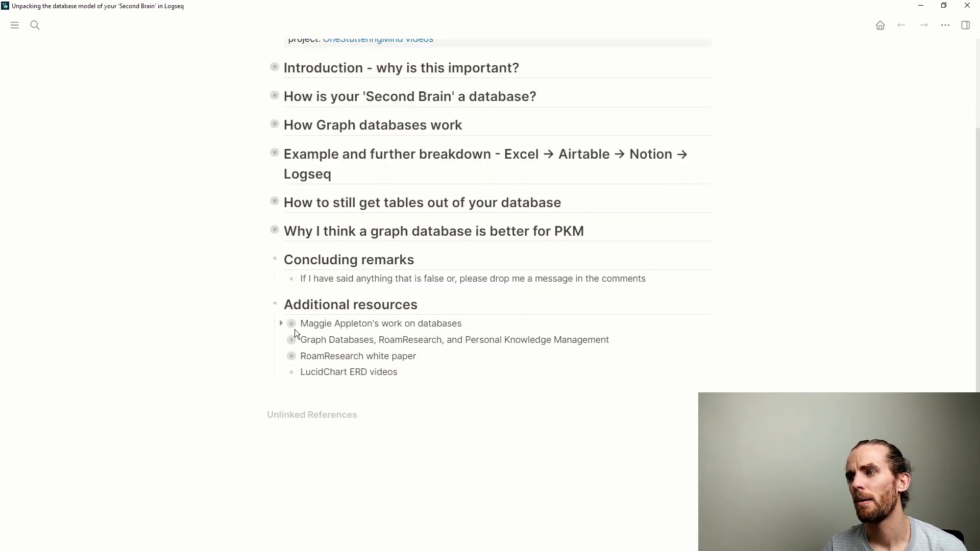